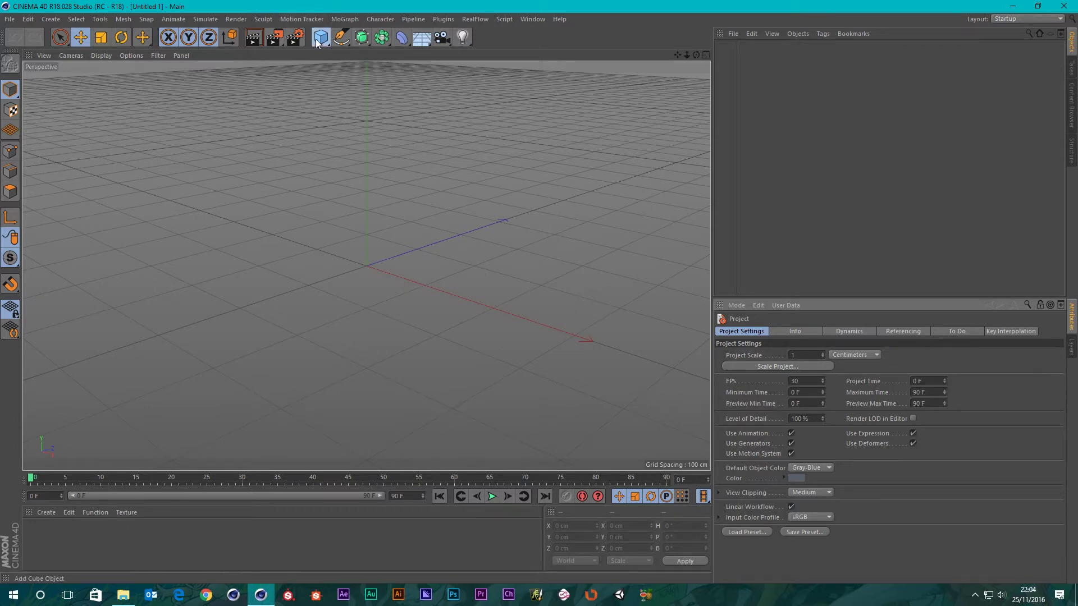
Create a sphere, duplicate it to make four, and nest all four spheres inside a new MoGraph Cloner
{"action": "left_click_drag", "start_coordinate": [321, 37], "coordinate": [544, 72]}
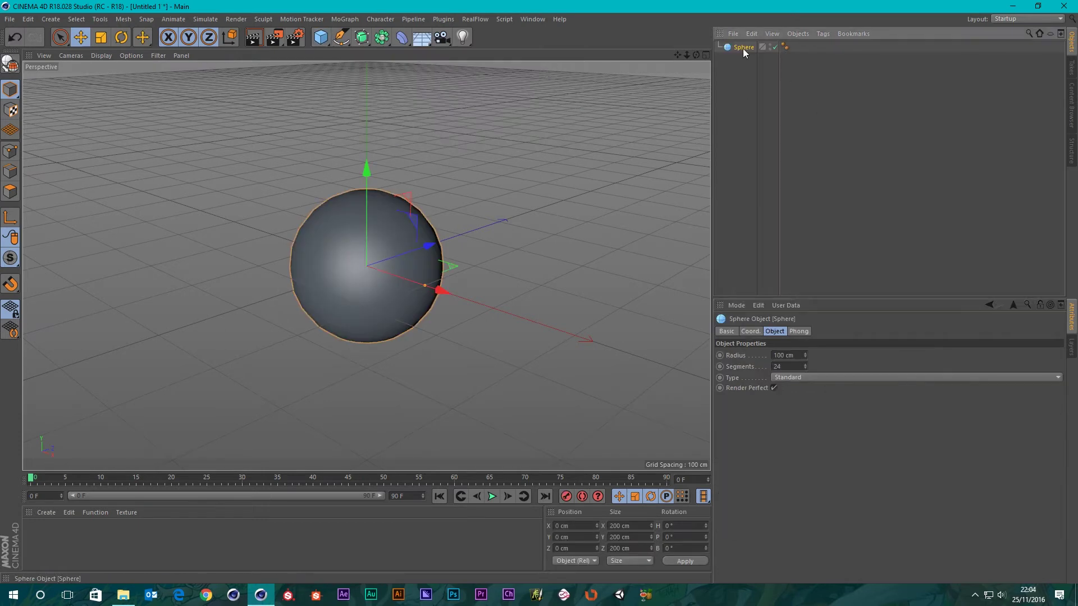
{"action": "mouse_move", "coordinate": [742, 49]}
{"action": "left_mouse_down", "text": "ctrl"}
{"action": "mouse_move", "coordinate": [748, 85]}
{"action": "mouse_move", "coordinate": [736, 42]}
{"action": "left_mouse_up", "text": "ctrl"}
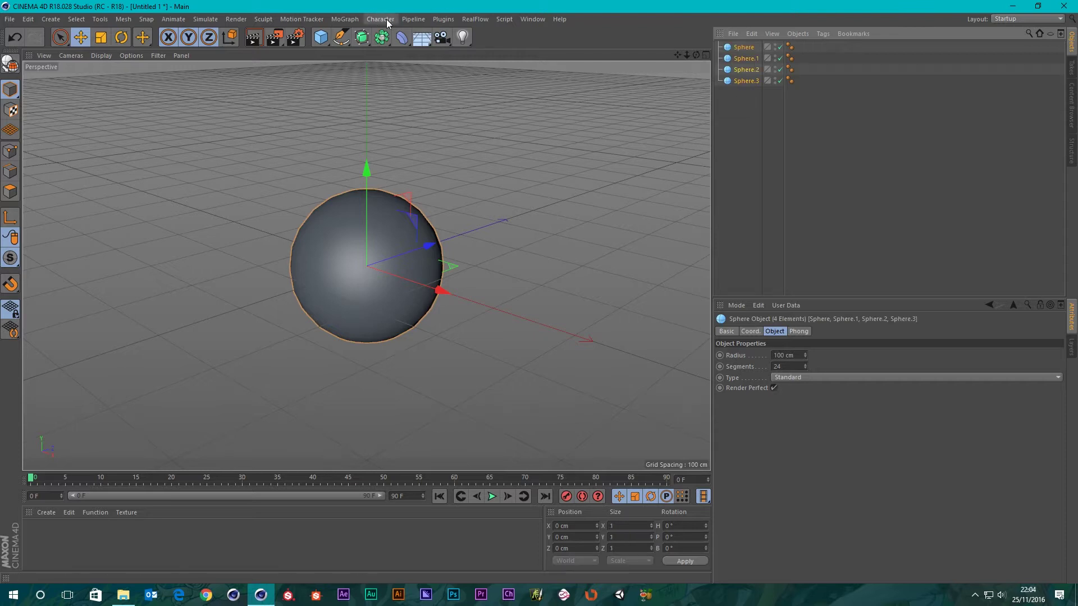
{"action": "left_click", "coordinate": [338, 19]}
{"action": "left_click", "coordinate": [354, 141]}
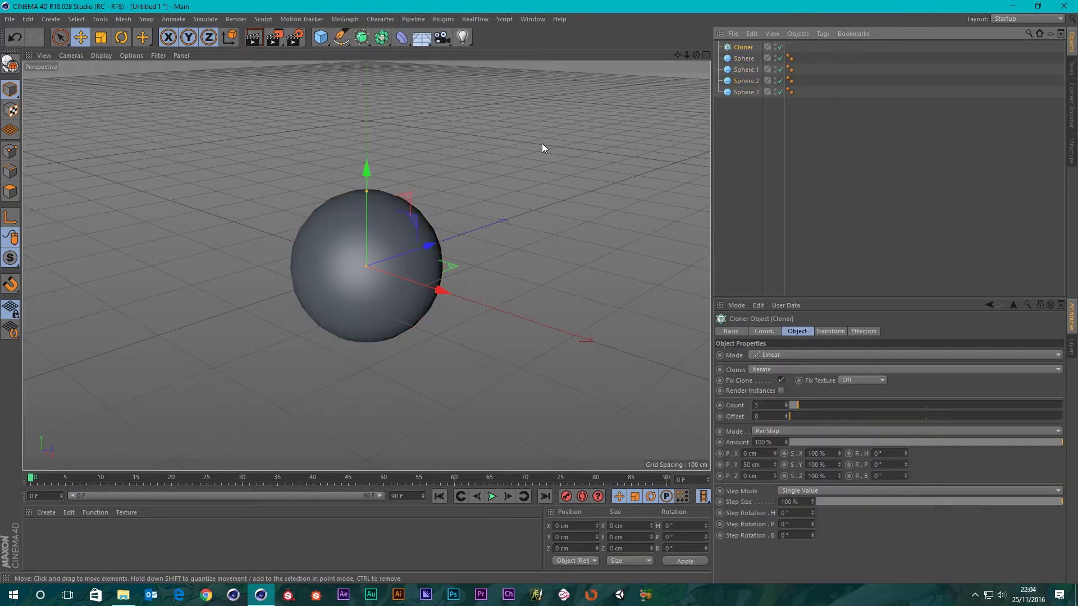
{"action": "left_click_drag", "start_coordinate": [752, 108], "coordinate": [743, 49]}
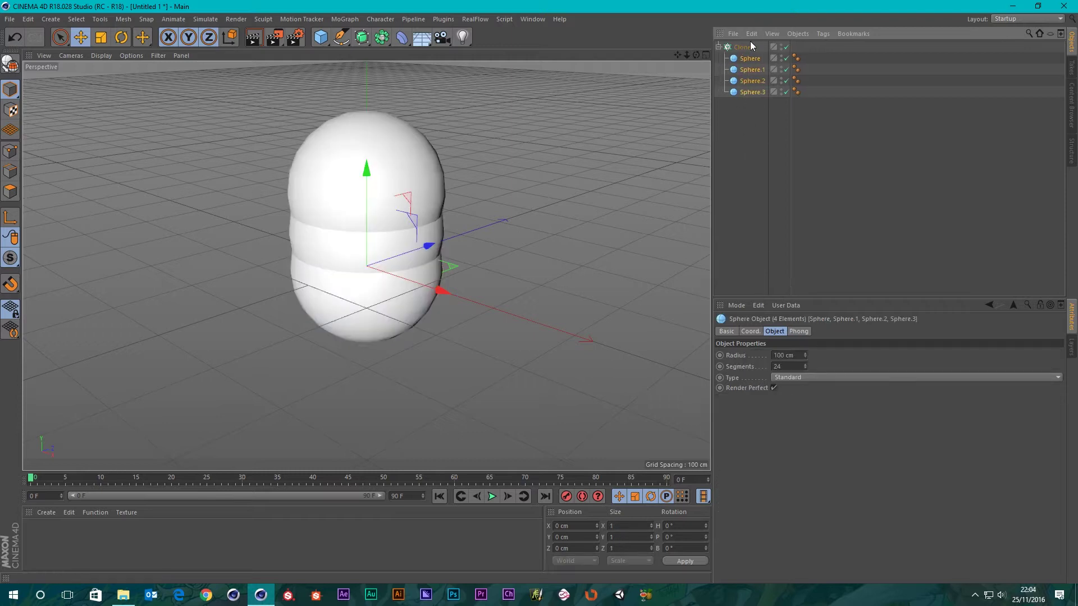
Set the Cloner's mode to Grid Array
{"action": "left_click", "coordinate": [745, 48]}
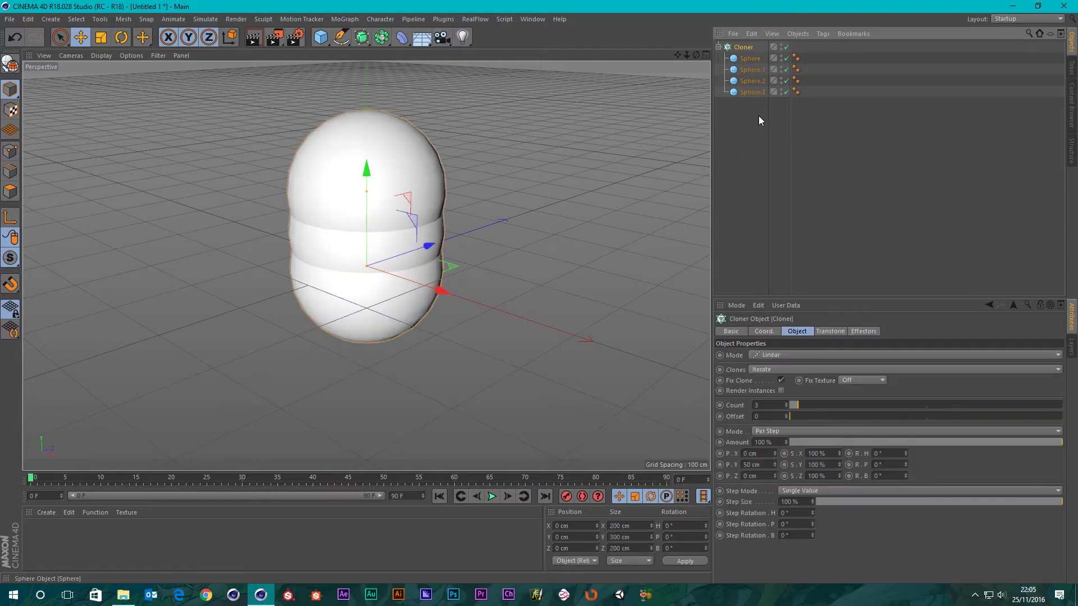
{"action": "left_click", "coordinate": [782, 356]}
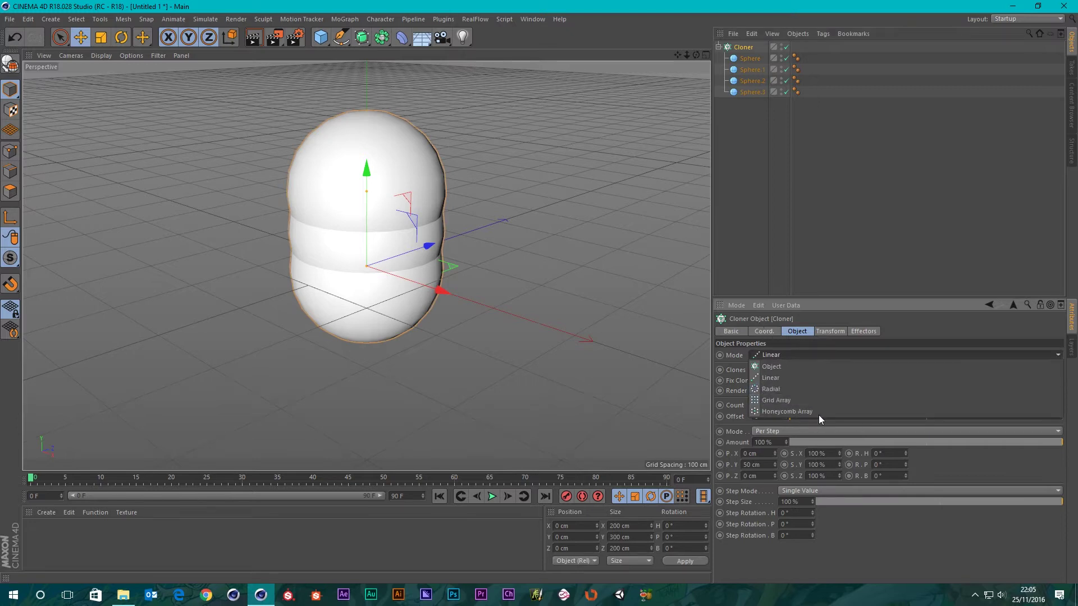
{"action": "left_click", "coordinate": [770, 401]}
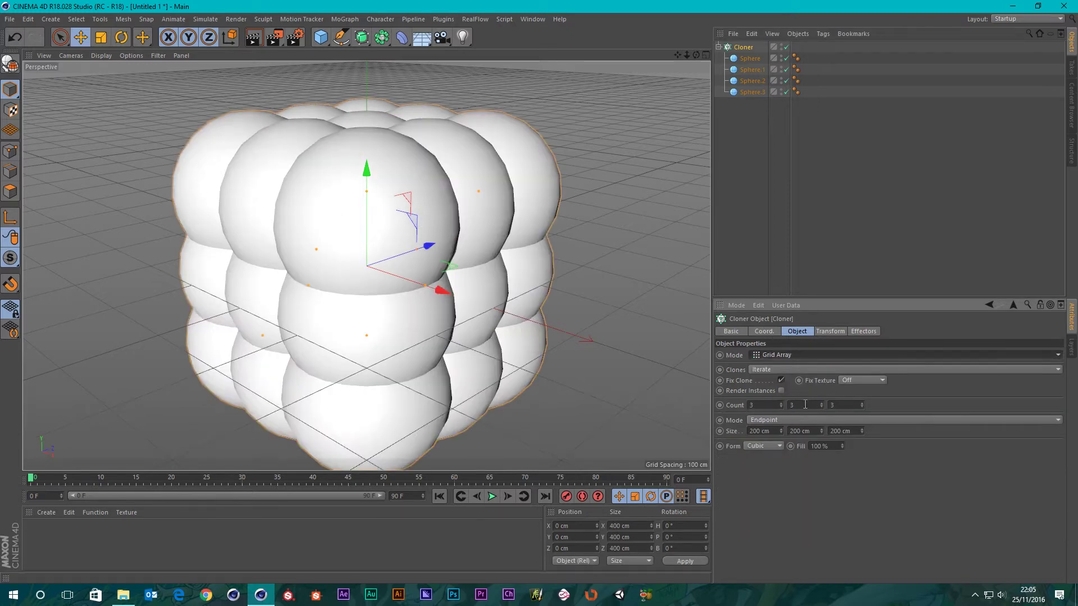
Set the Cloner's grid count to 4, 4 and 20 and its size to about 409, 466 and 1839 cm
{"action": "scroll", "coordinate": [462, 307], "scroll_direction": "down", "scroll_amount": 10}
{"action": "scroll", "coordinate": [462, 303], "scroll_direction": "down", "scroll_amount": 3}
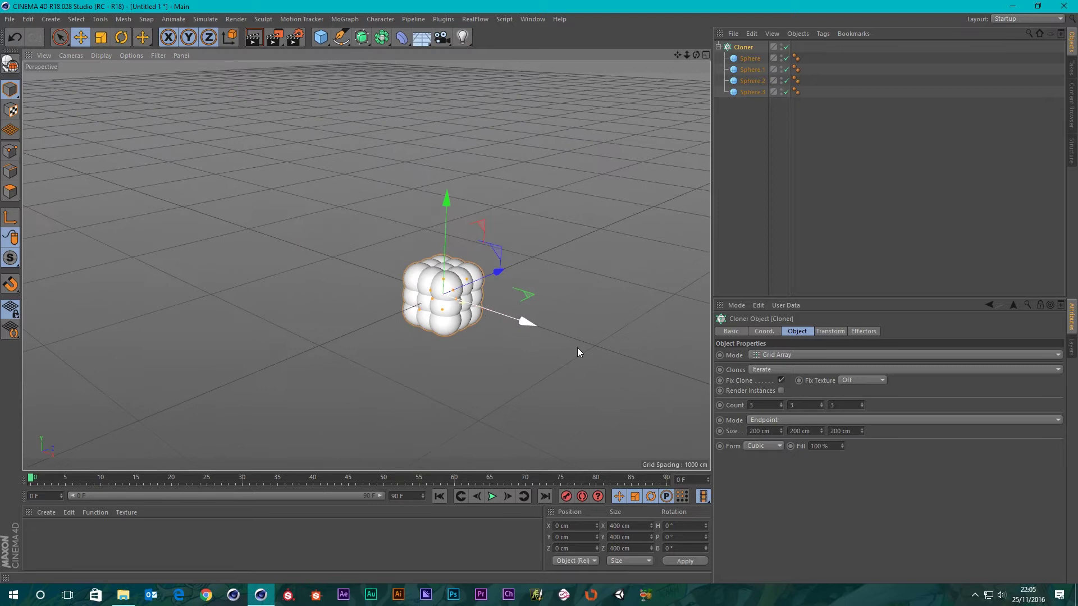
{"action": "left_click_drag", "start_coordinate": [863, 431], "coordinate": [920, 399]}
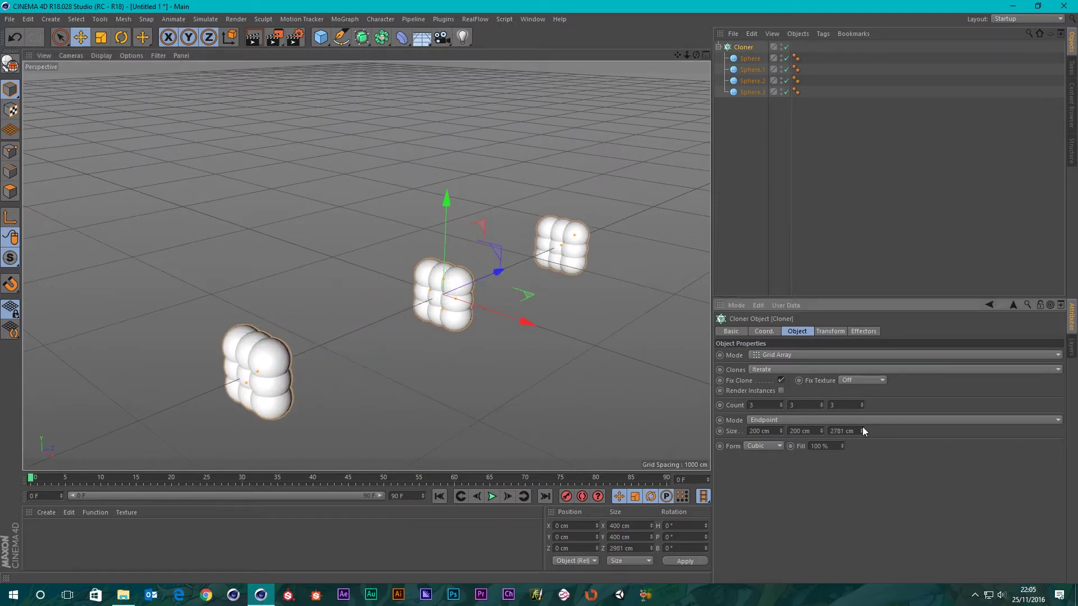
{"action": "key", "text": "ctrl+z"}
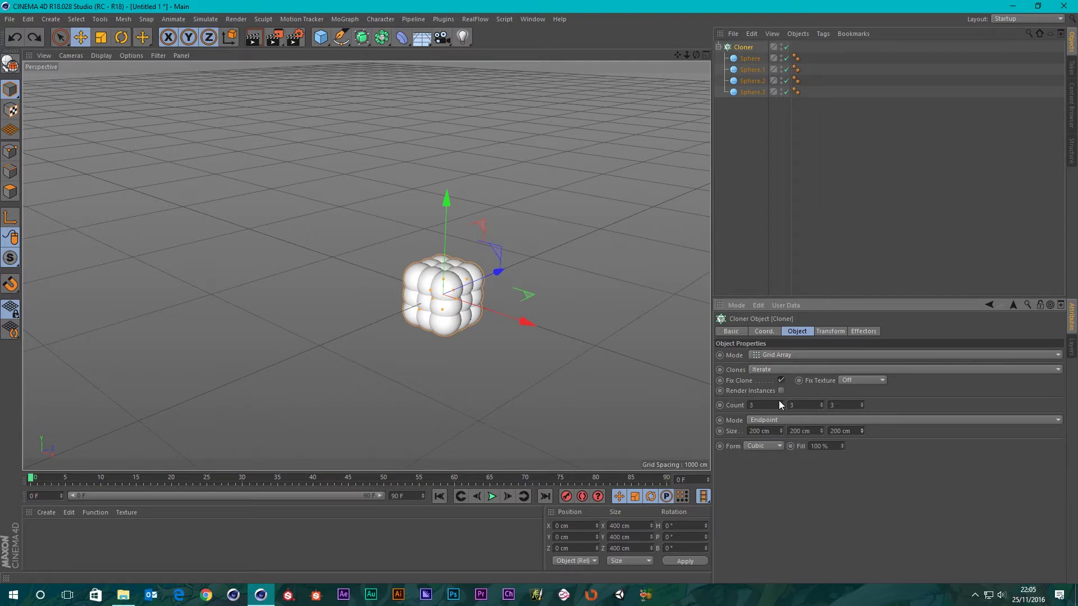
{"action": "left_click", "coordinate": [780, 402]}
{"action": "left_click", "coordinate": [822, 403]}
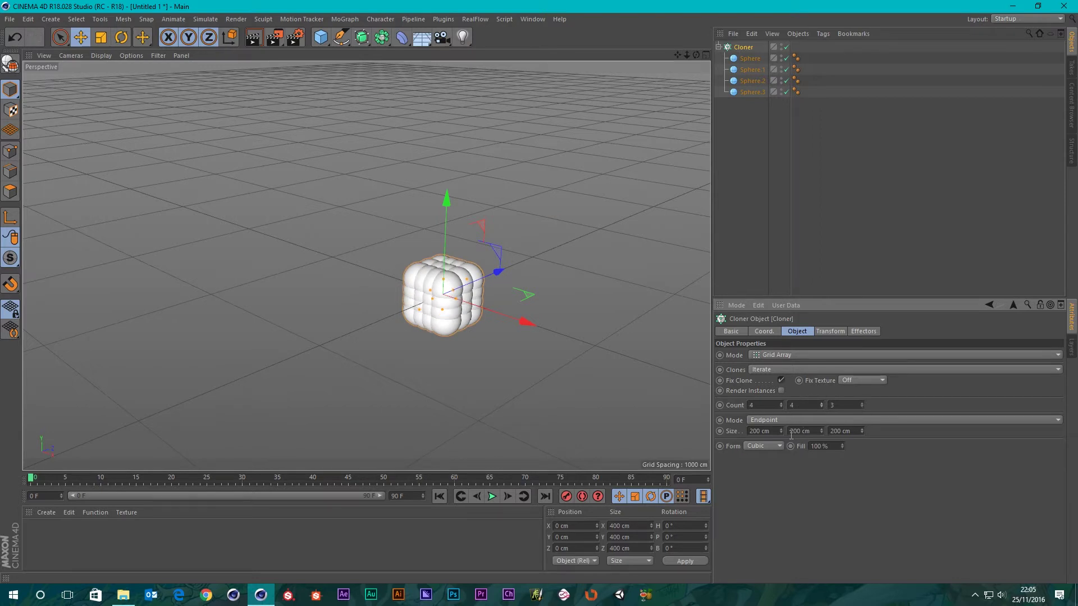
{"action": "mouse_move", "coordinate": [781, 431]}
{"action": "left_mouse_down"}
{"action": "mouse_move", "coordinate": [903, 430]}
{"action": "mouse_move", "coordinate": [847, 431]}
{"action": "mouse_move", "coordinate": [888, 404]}
{"action": "mouse_move", "coordinate": [855, 404]}
{"action": "mouse_move", "coordinate": [882, 405]}
{"action": "left_mouse_up"}
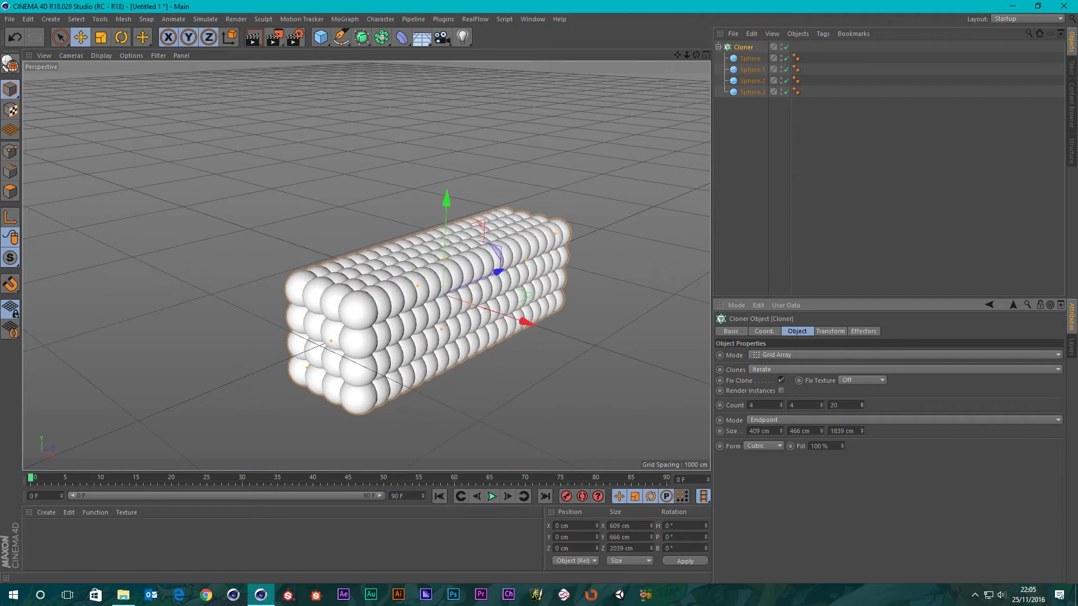
Create a new material with a Checkerboard surface shader as its colour texture and apply it to the first sphere in the Cloner
{"action": "scroll", "coordinate": [482, 263], "scroll_direction": "up", "scroll_amount": 4}
{"action": "mouse_move", "coordinate": [445, 273]}
{"action": "left_mouse_down", "text": "alt"}
{"action": "mouse_move", "coordinate": [381, 264]}
{"action": "mouse_move", "coordinate": [436, 284]}
{"action": "left_mouse_up", "text": "alt"}
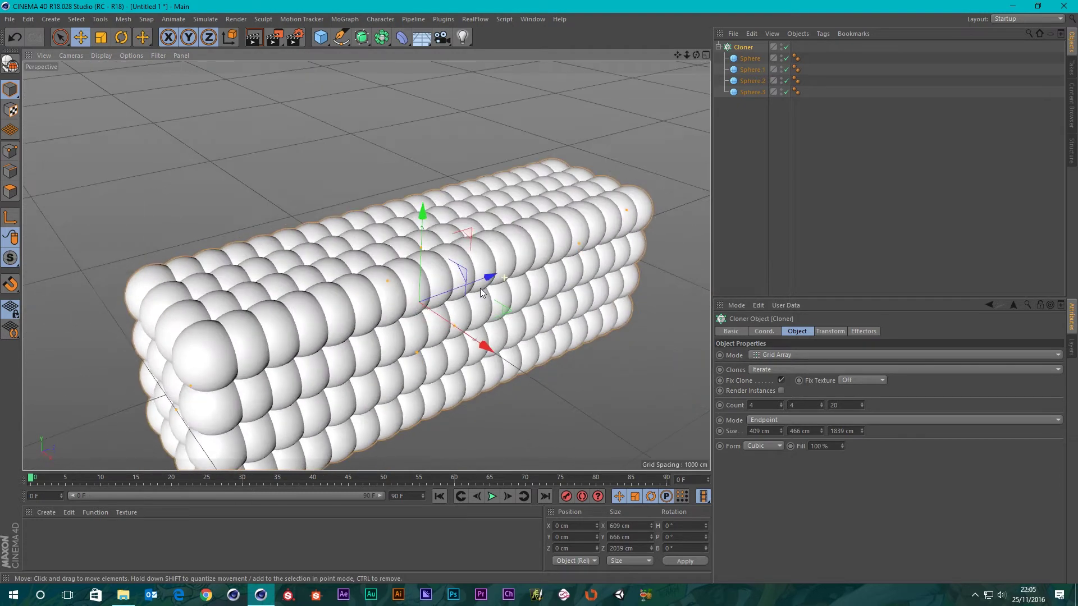
{"action": "double_click", "coordinate": [72, 549]}
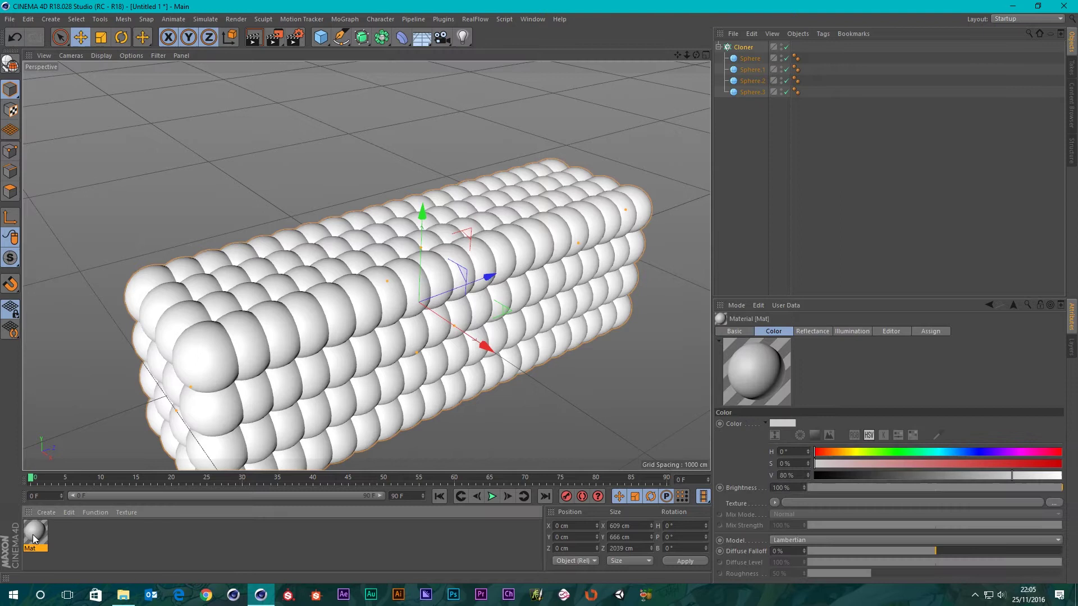
{"action": "double_click", "coordinate": [33, 535]}
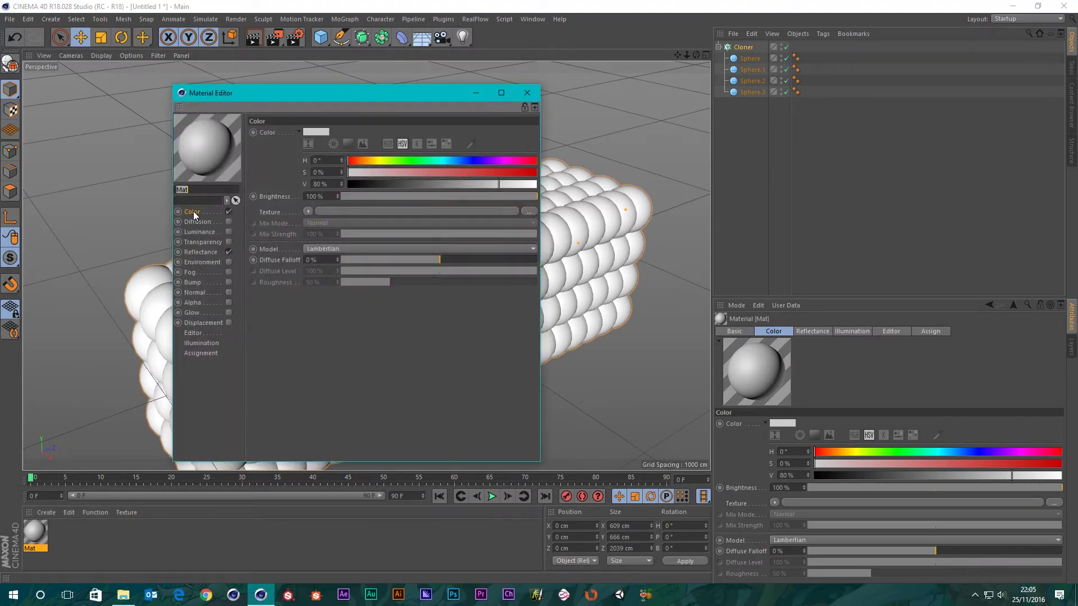
{"action": "left_click", "coordinate": [308, 212]}
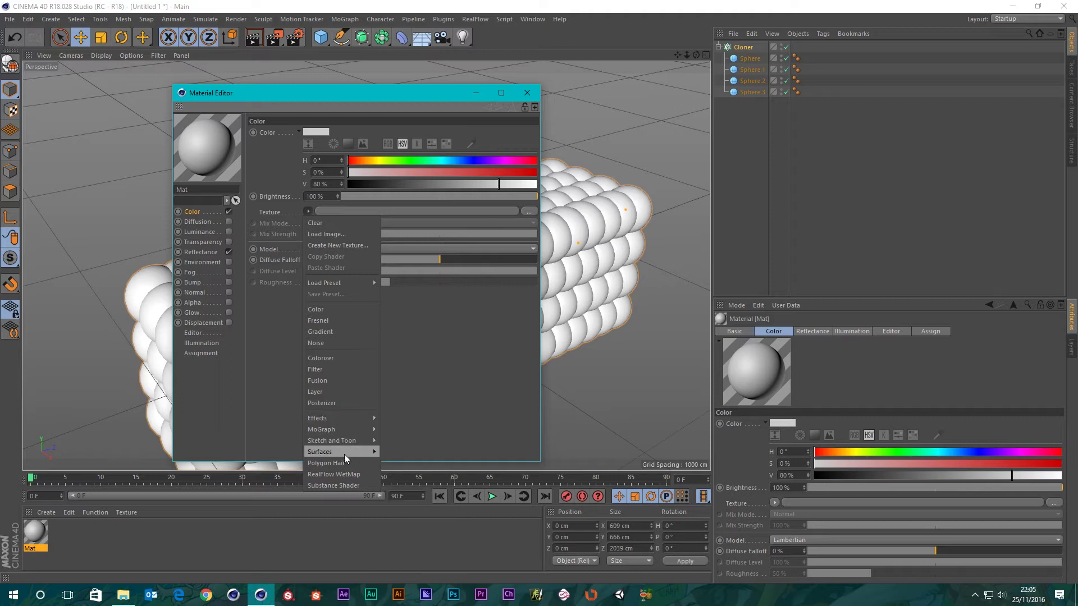
{"action": "mouse_move", "coordinate": [358, 455]}
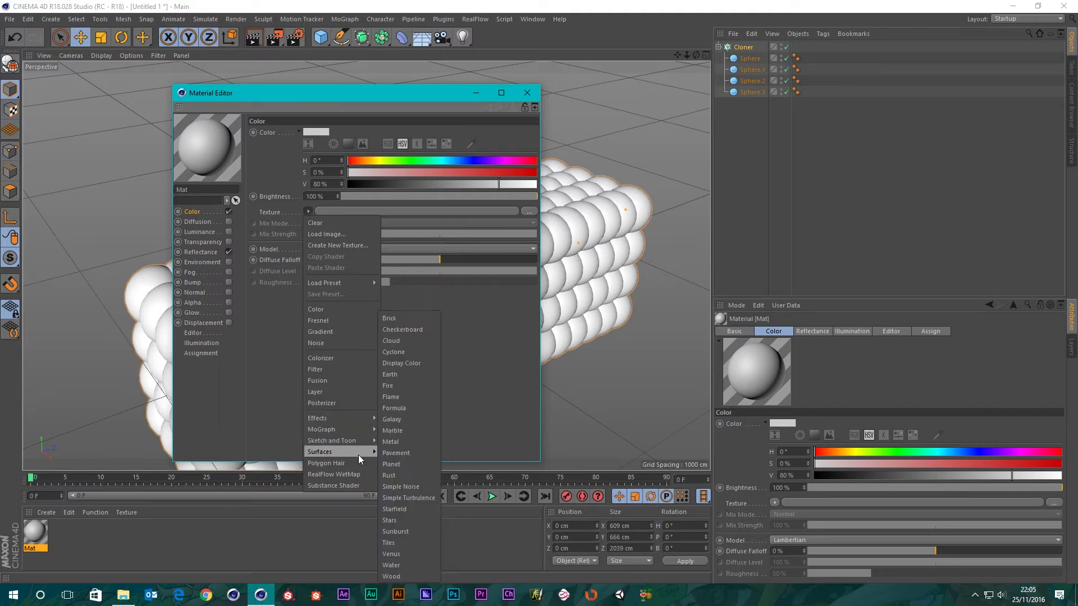
{"action": "left_click", "coordinate": [413, 329]}
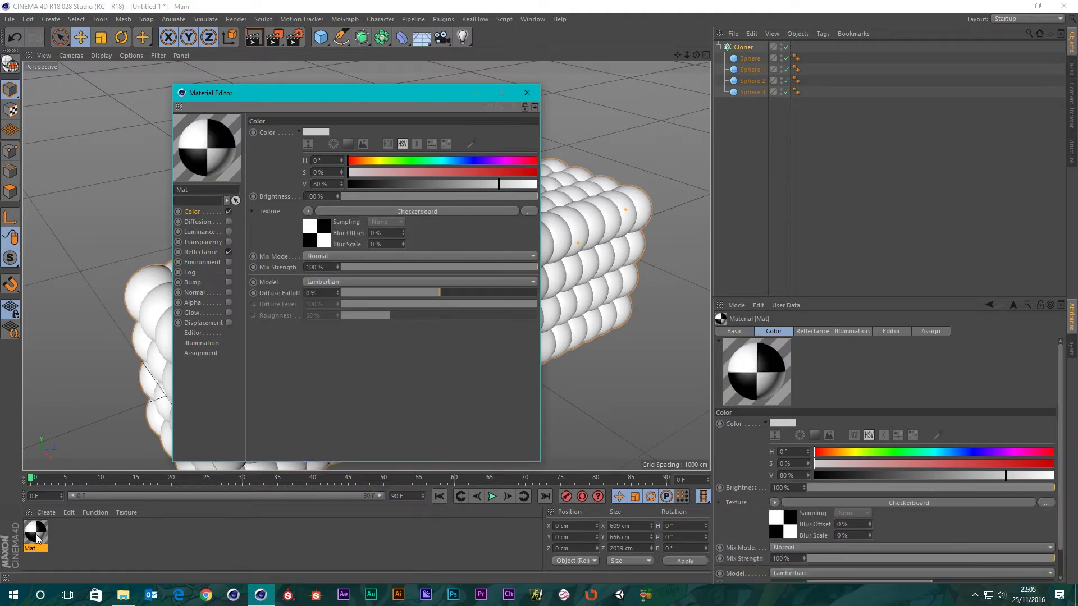
{"action": "left_click_drag", "start_coordinate": [38, 540], "coordinate": [756, 59]}
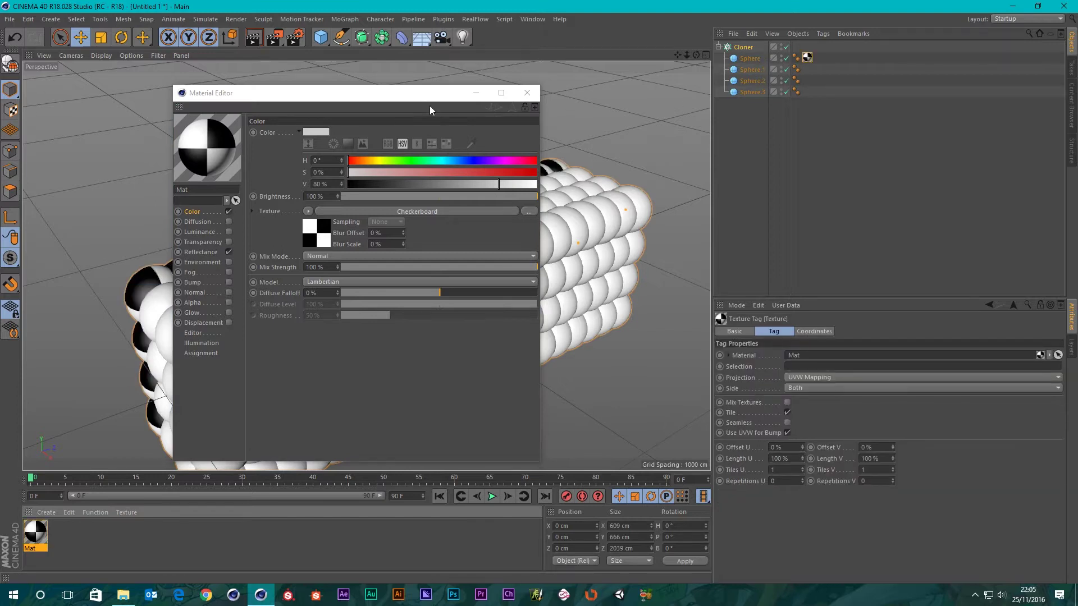
Replace the material's default specular layer with a GGX reflectance layer and set its Fresnel to Dielectric
{"action": "left_click_drag", "start_coordinate": [423, 94], "coordinate": [592, 65]}
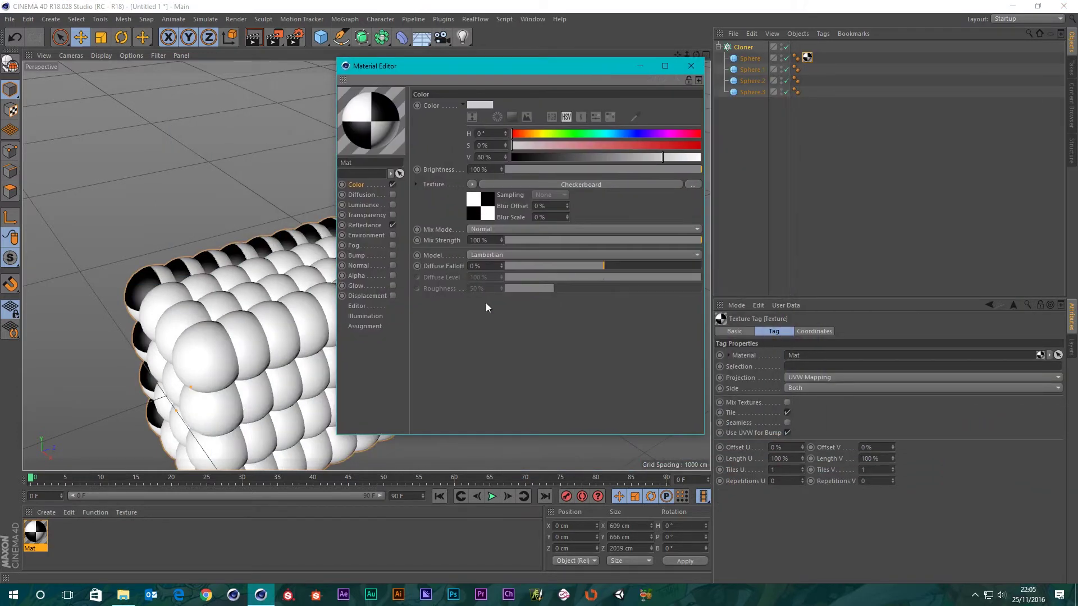
{"action": "left_click", "coordinate": [365, 225]}
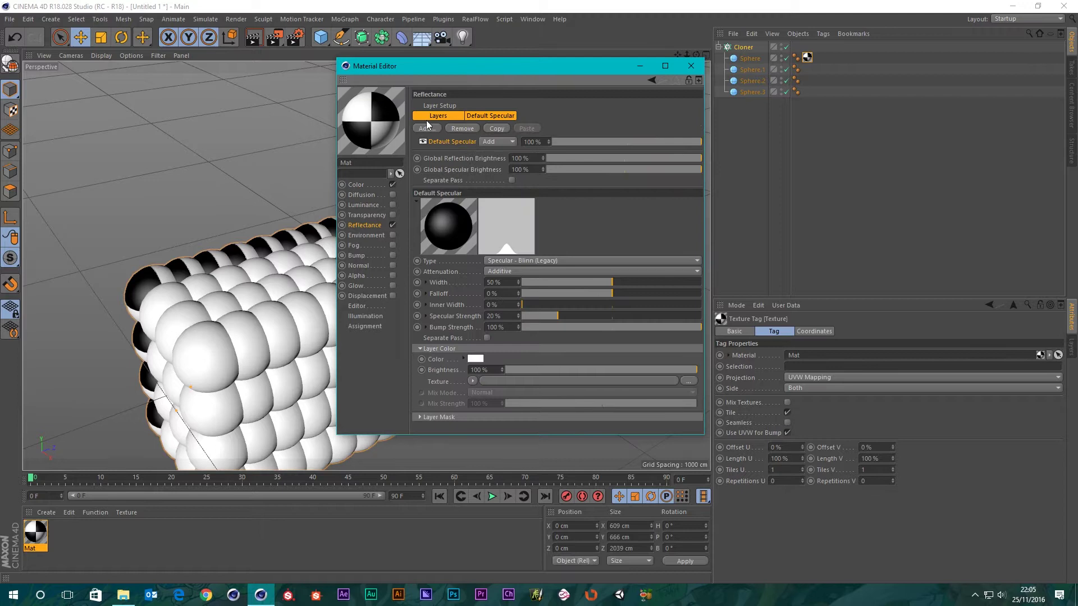
{"action": "left_click", "coordinate": [456, 131]}
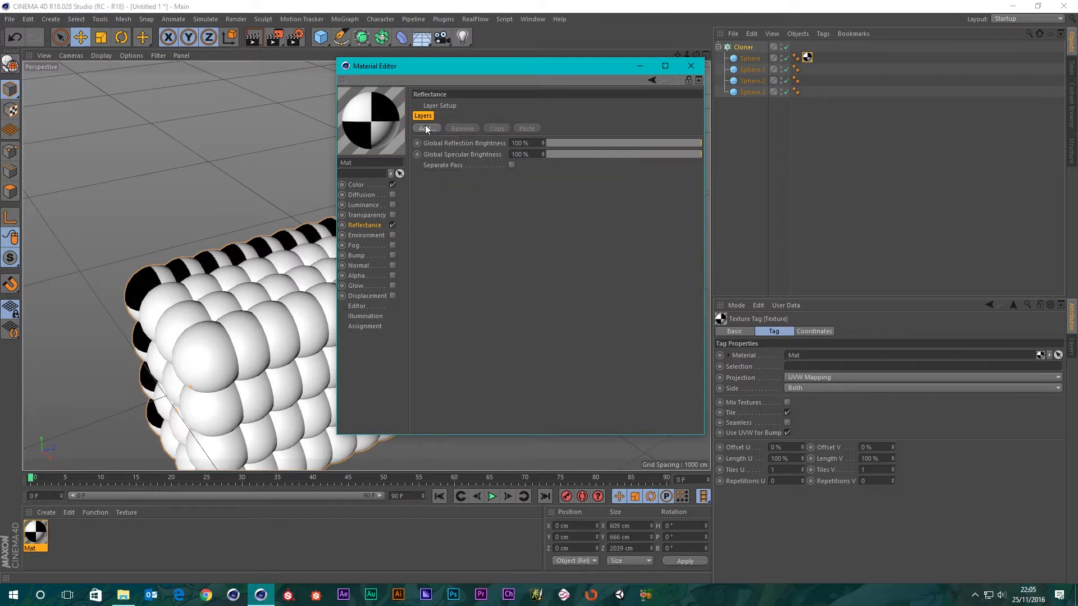
{"action": "left_click", "coordinate": [430, 130]}
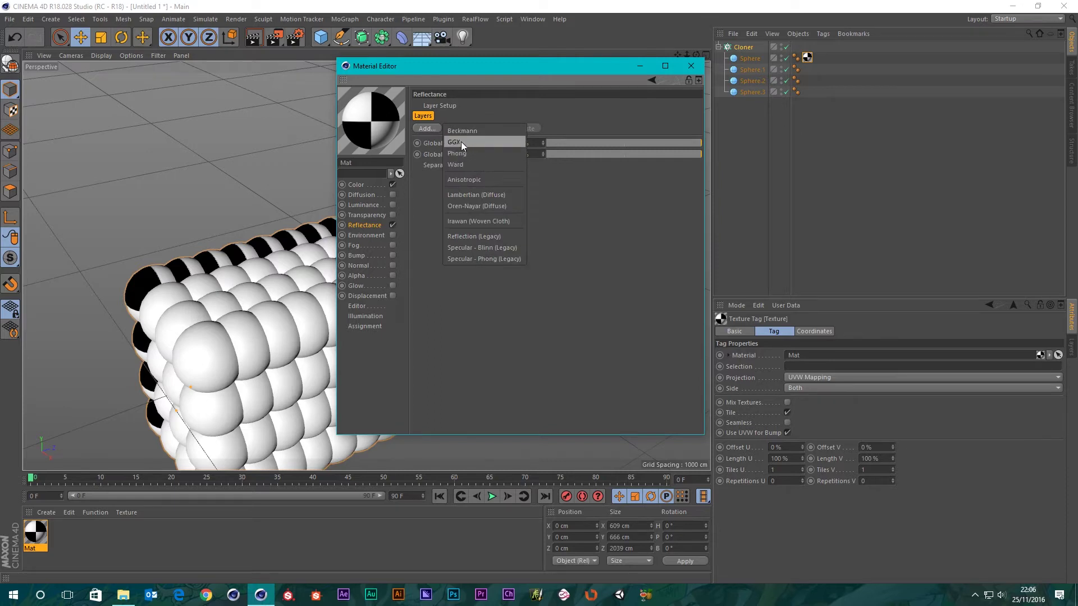
{"action": "left_click", "coordinate": [461, 142]}
{"action": "left_click", "coordinate": [473, 405]}
{"action": "scroll", "coordinate": [494, 374], "scroll_direction": "down", "scroll_amount": 2}
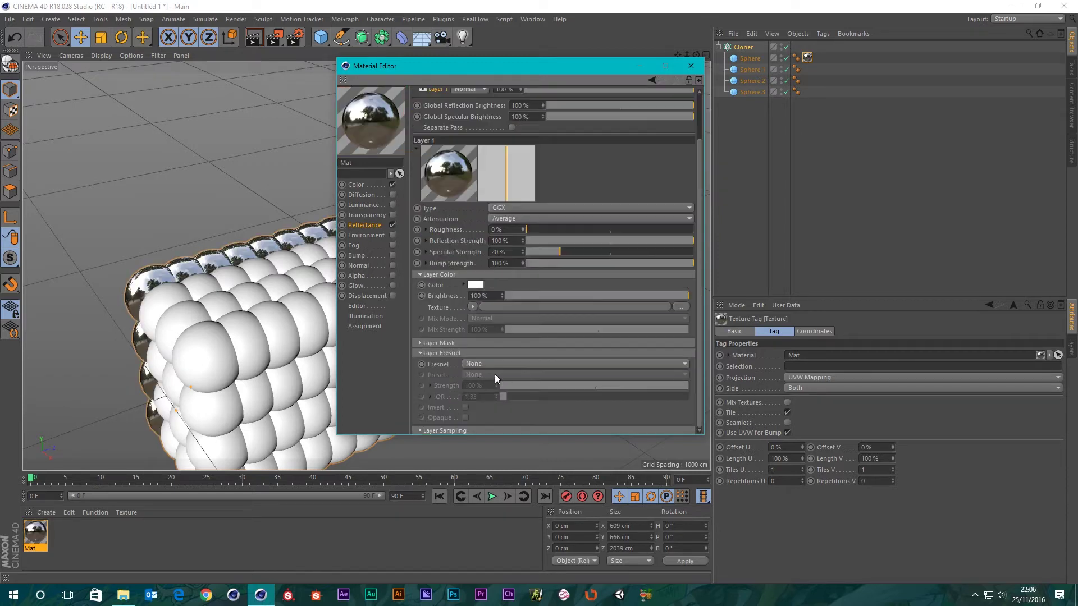
{"action": "left_click", "coordinate": [476, 365]}
{"action": "left_click", "coordinate": [484, 376]}
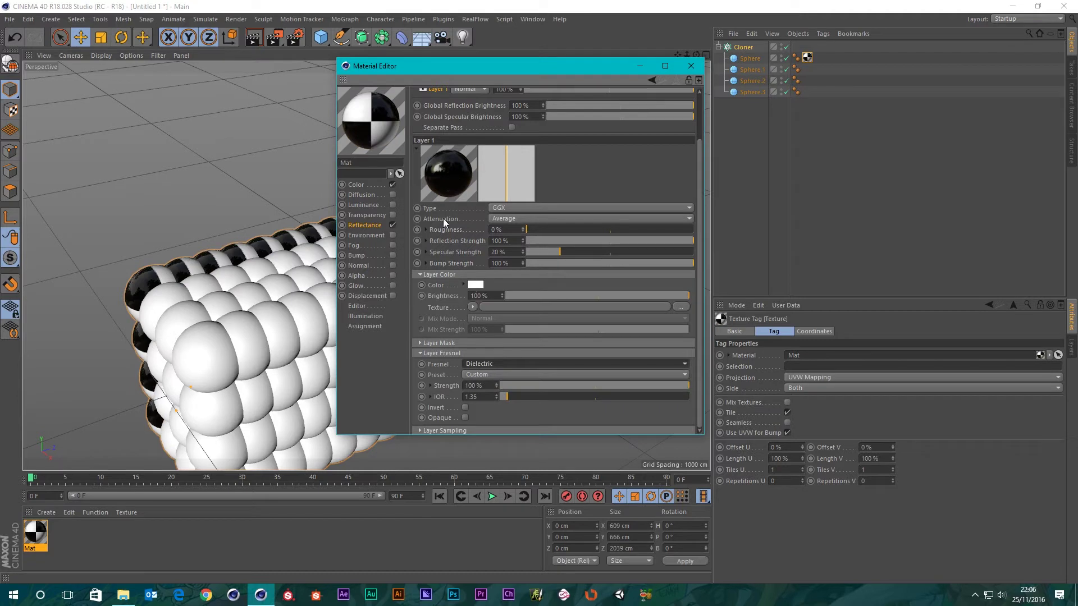
Set Color 1 of the material's checkerboard shader to a dark, saturated red
{"action": "left_click", "coordinate": [355, 185]}
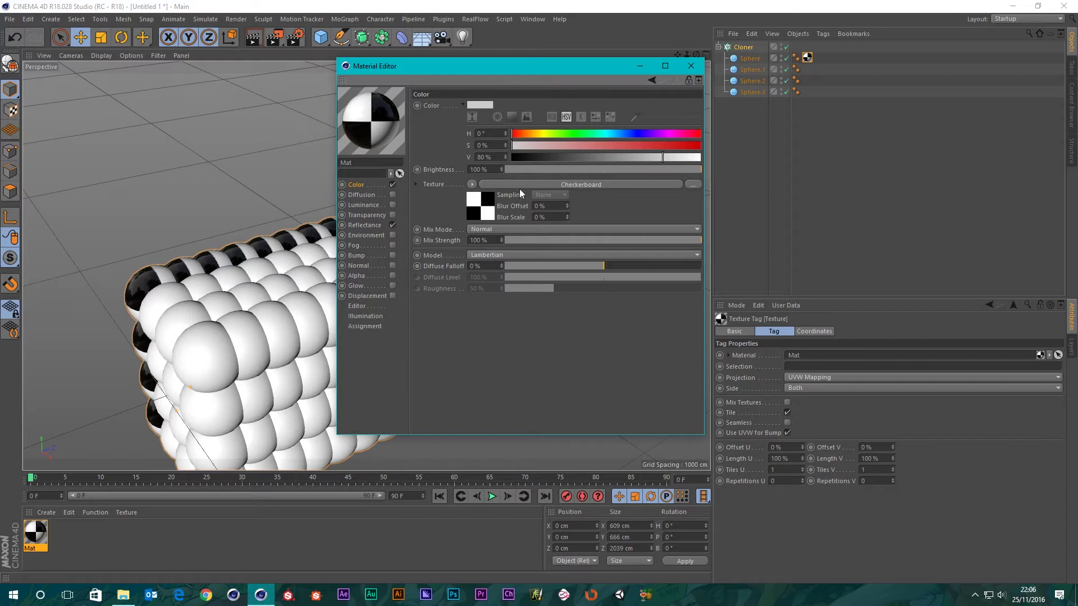
{"action": "left_click", "coordinate": [516, 184]}
{"action": "left_click", "coordinate": [464, 183]}
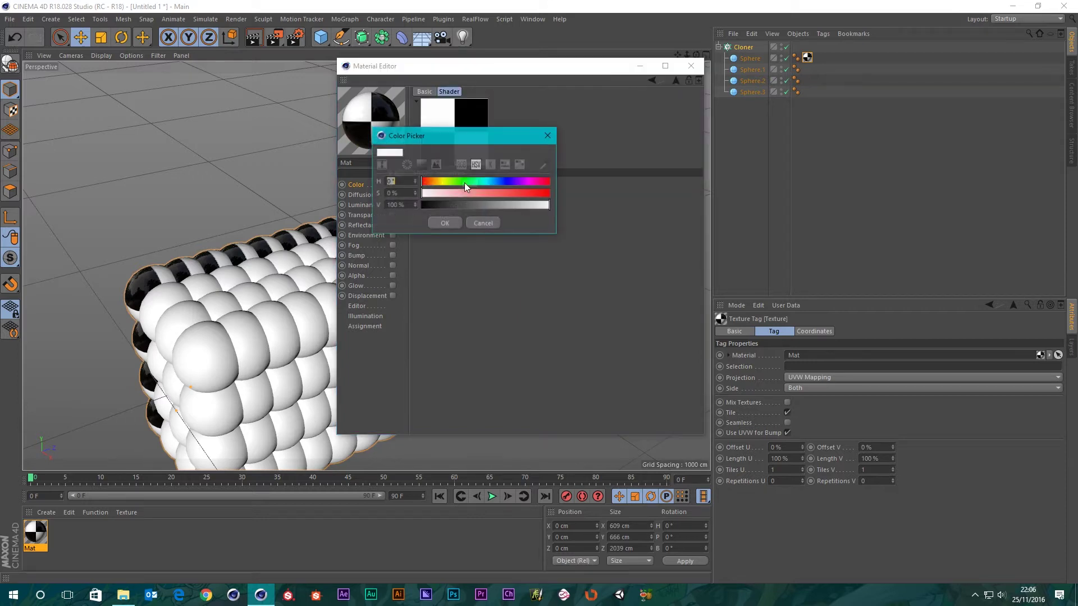
{"action": "left_click_drag", "start_coordinate": [482, 195], "coordinate": [636, 190]}
{"action": "left_click_drag", "start_coordinate": [517, 205], "coordinate": [490, 211]}
{"action": "left_click", "coordinate": [442, 223]}
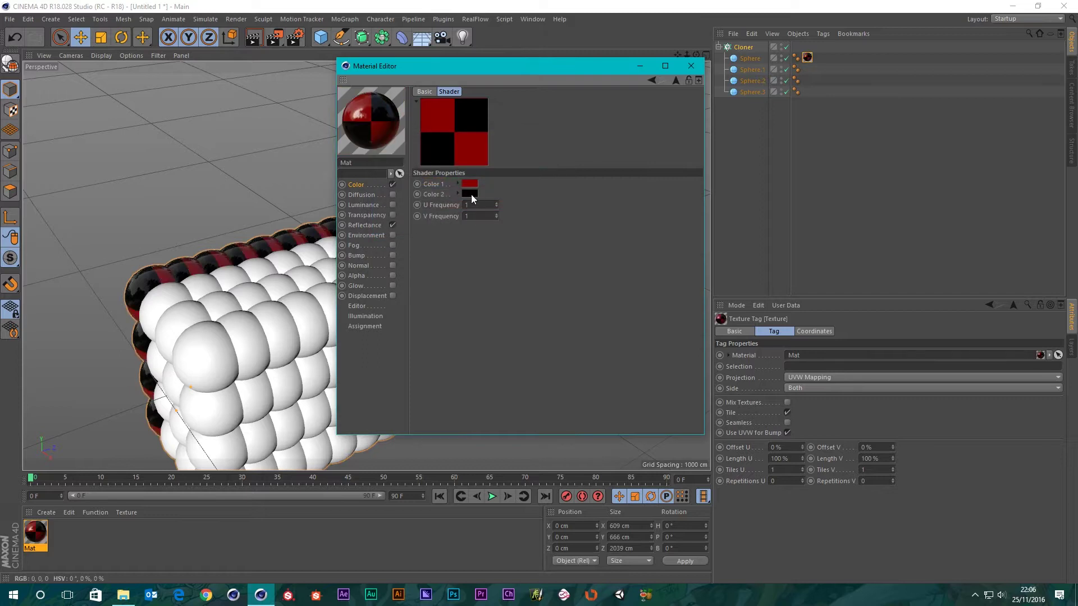
Set Color 2 of the checkerboard shader to light blue with hue 200°, saturation 47% and value 100%
{"action": "left_click", "coordinate": [470, 195]}
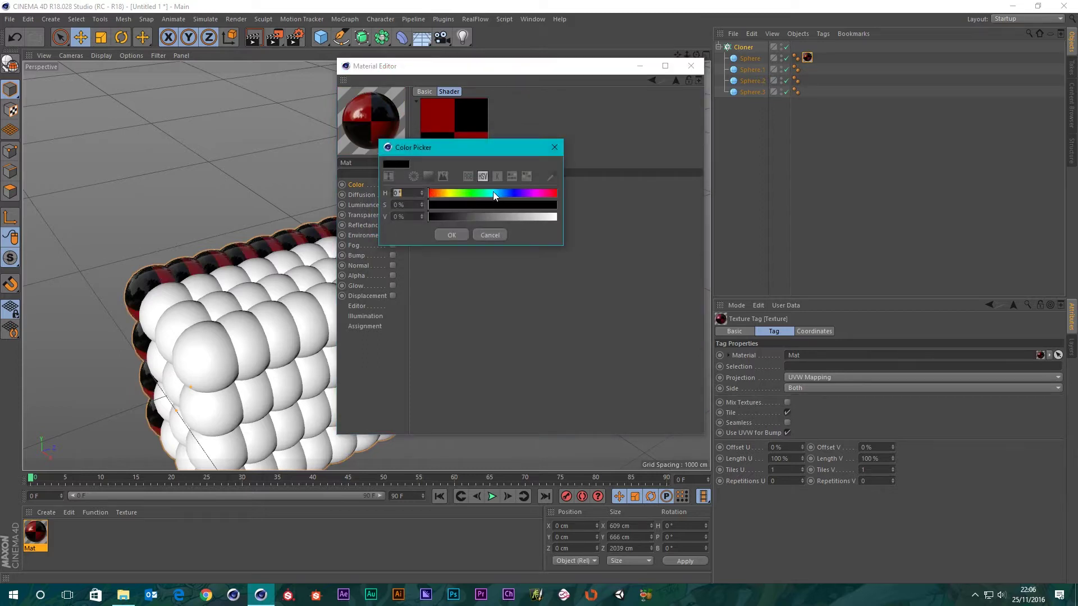
{"action": "left_click", "coordinate": [499, 192]}
{"action": "left_click_drag", "start_coordinate": [490, 203], "coordinate": [621, 214]}
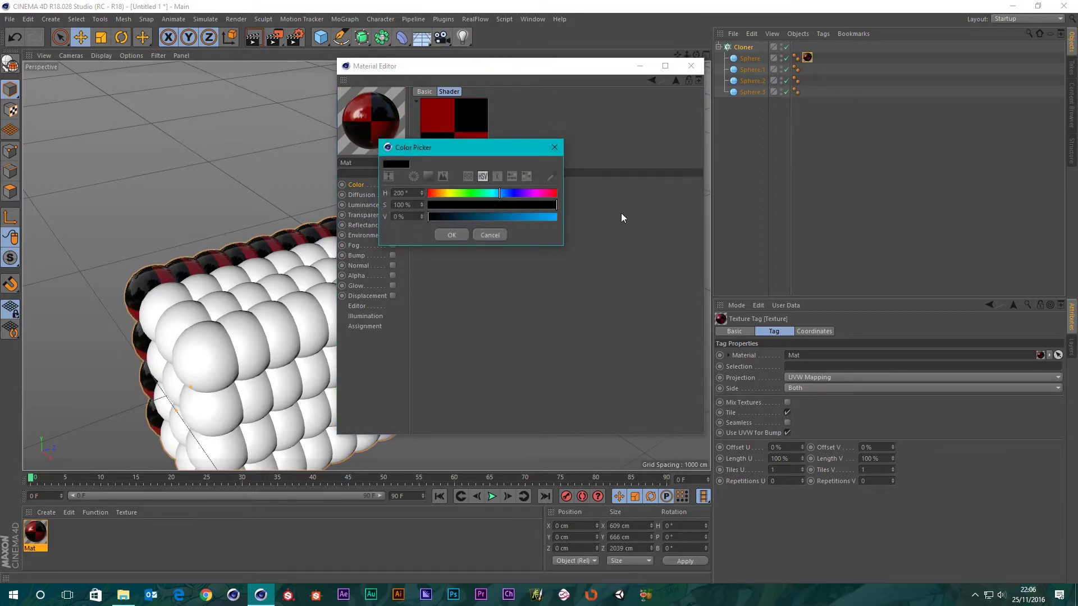
{"action": "left_click_drag", "start_coordinate": [521, 216], "coordinate": [483, 222]}
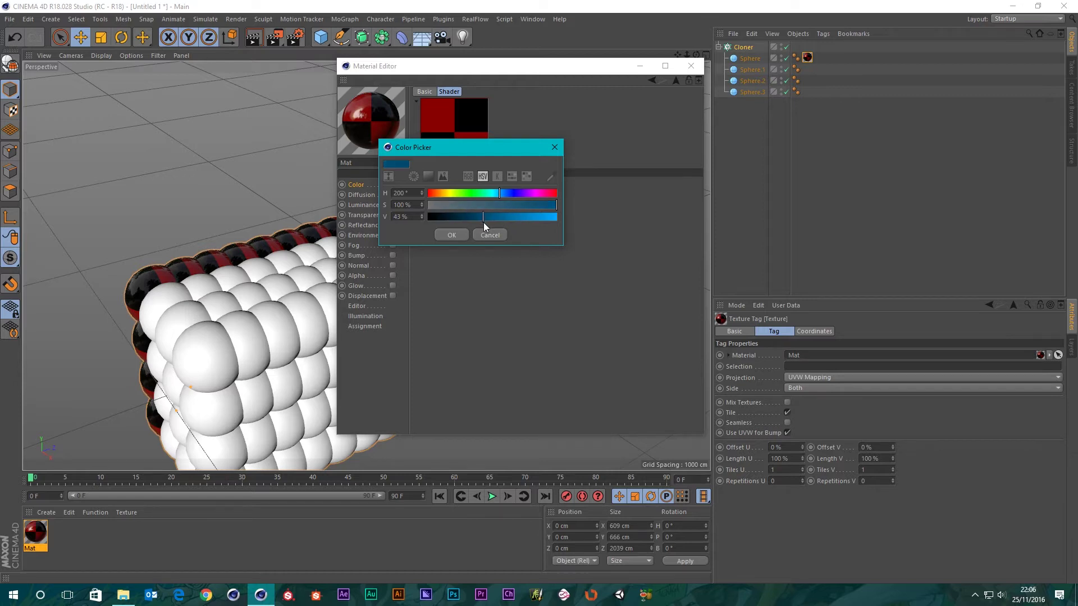
{"action": "left_click", "coordinate": [453, 234]}
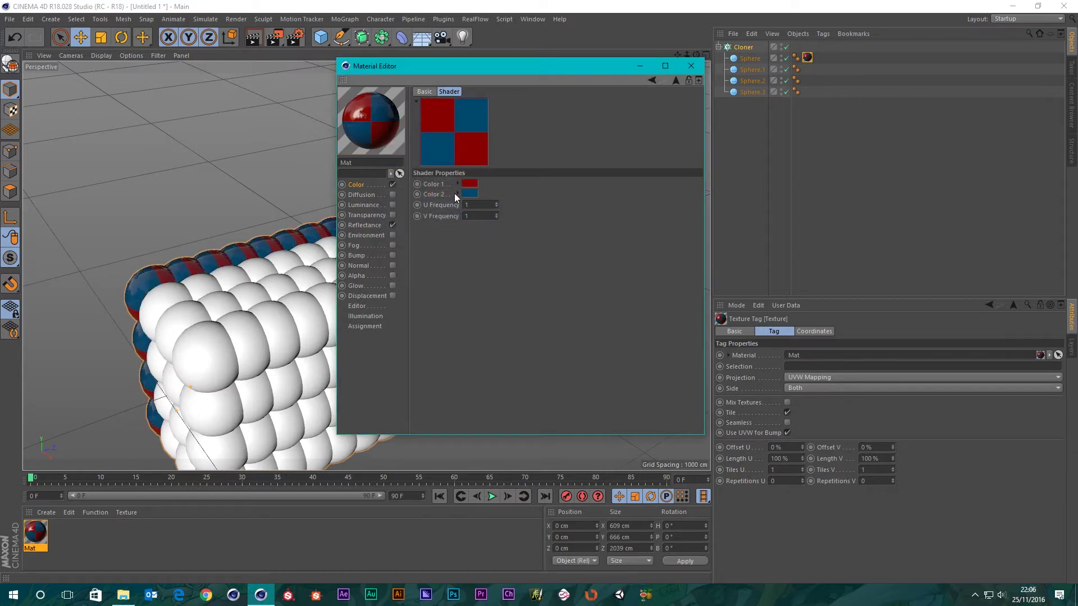
{"action": "left_click", "coordinate": [473, 194]}
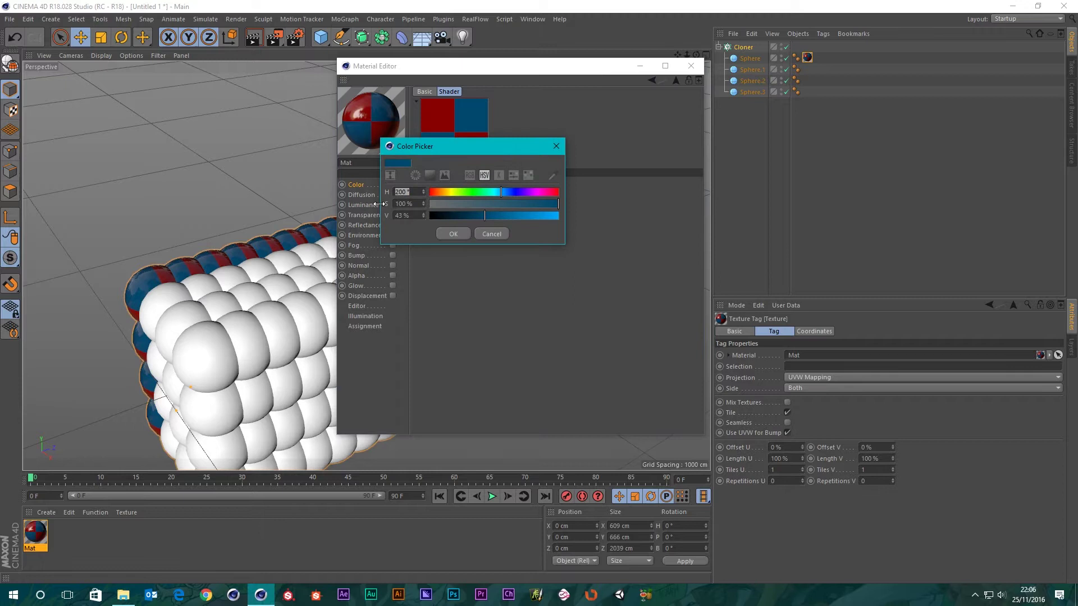
{"action": "left_click_drag", "start_coordinate": [462, 215], "coordinate": [489, 204]}
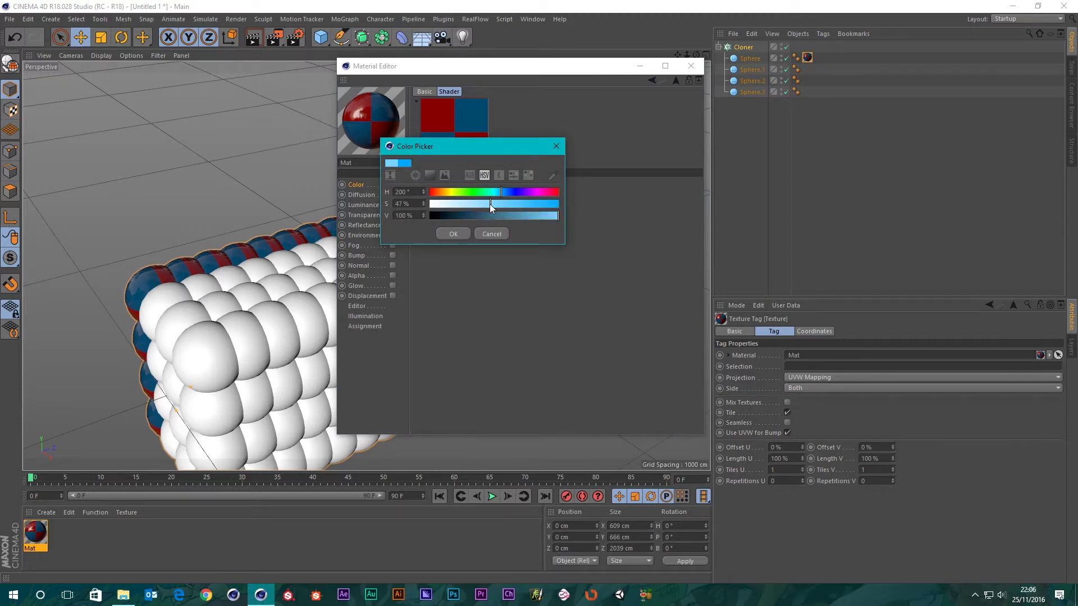
{"action": "left_click", "coordinate": [453, 234]}
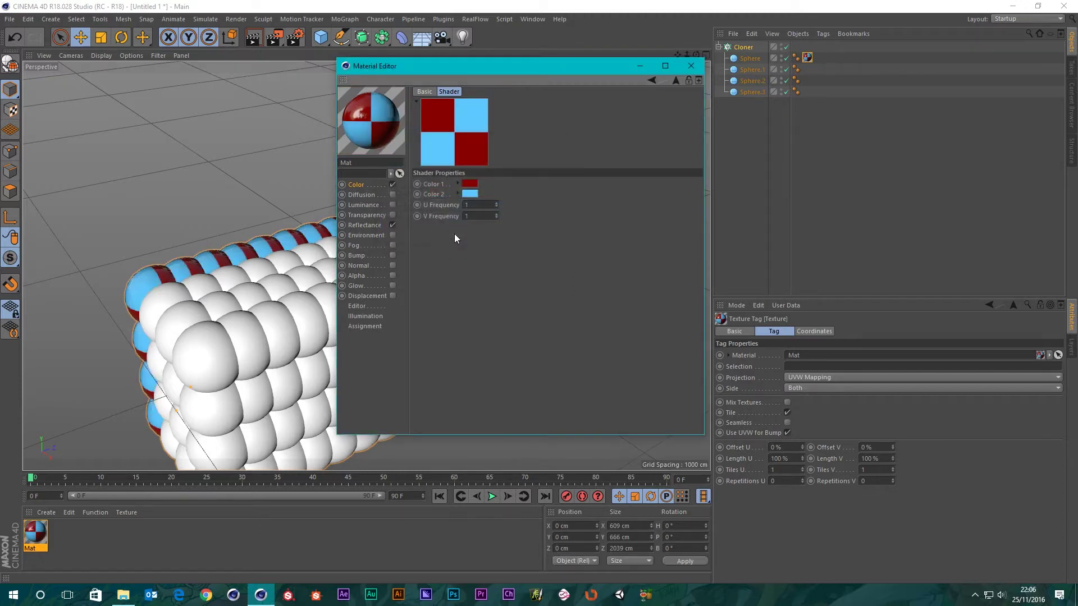
Brighten Color 1 of the checkerboard shader to pure red by setting its value to 100%
{"action": "left_click", "coordinate": [470, 184]}
{"action": "left_click_drag", "start_coordinate": [503, 205], "coordinate": [582, 207]}
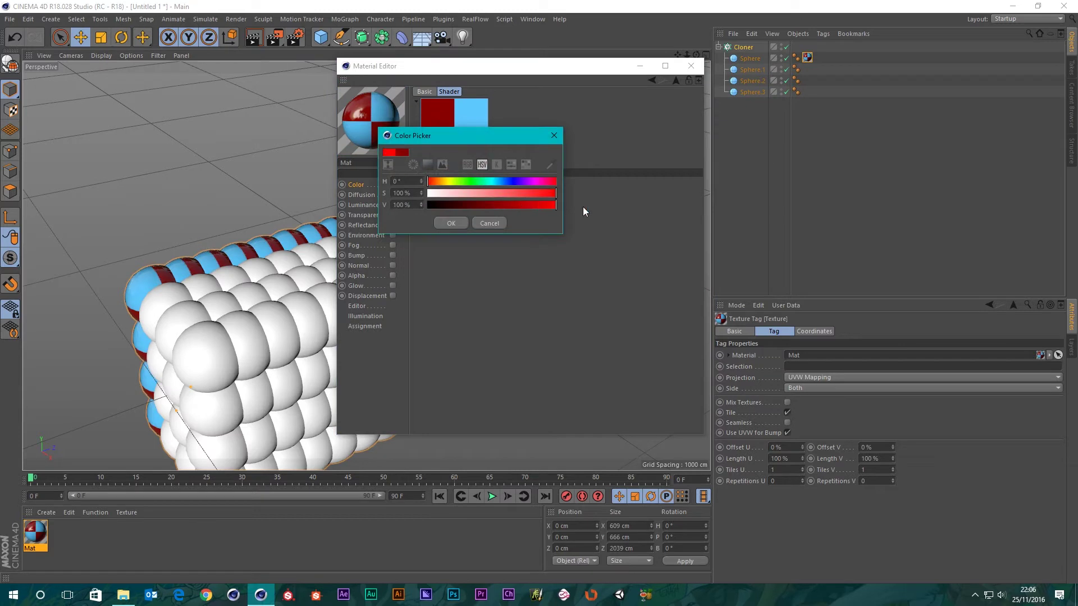
{"action": "left_click", "coordinate": [450, 221]}
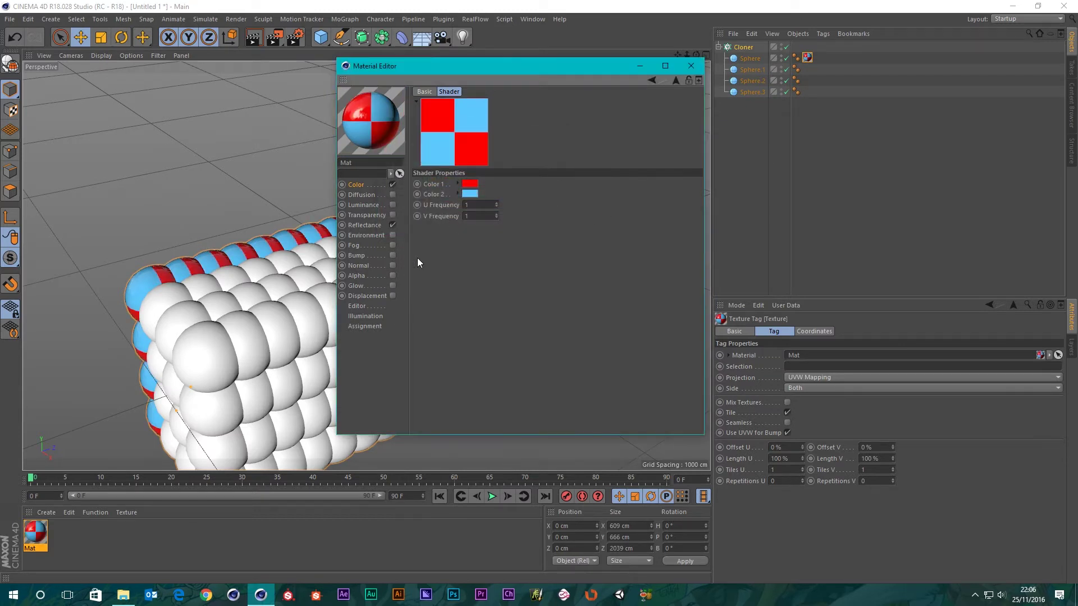
Duplicate the red and blue material and set Color 1 of the copy's checkerboard shader to orange with a hue of 38°
{"action": "left_click_drag", "start_coordinate": [46, 529], "coordinate": [63, 533], "text": "ctrl"}
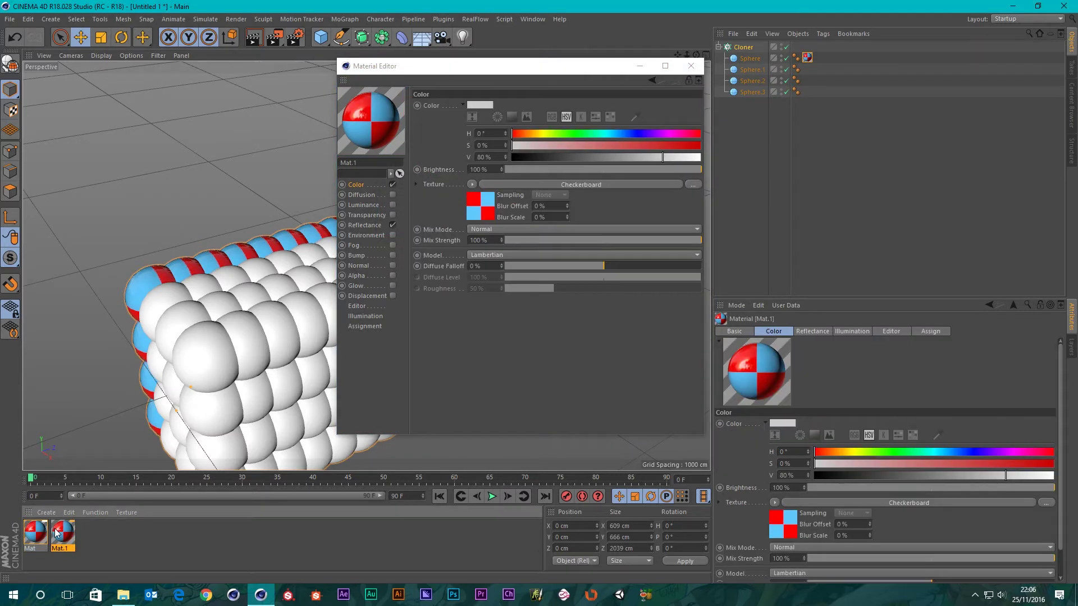
{"action": "left_click", "coordinate": [493, 184]}
{"action": "left_click", "coordinate": [473, 185]}
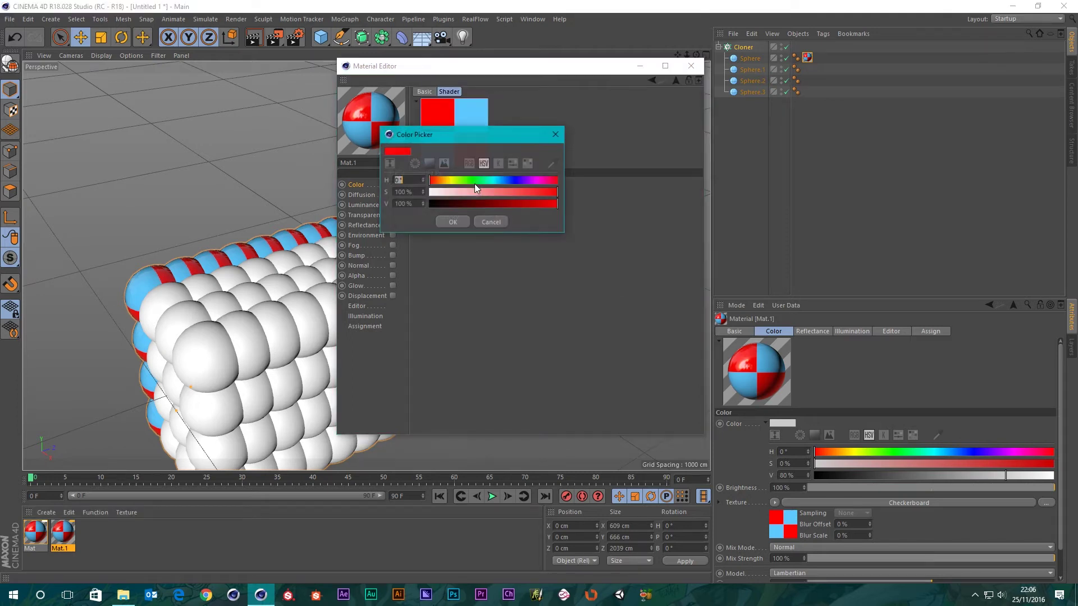
{"action": "left_click_drag", "start_coordinate": [481, 180], "coordinate": [443, 181]}
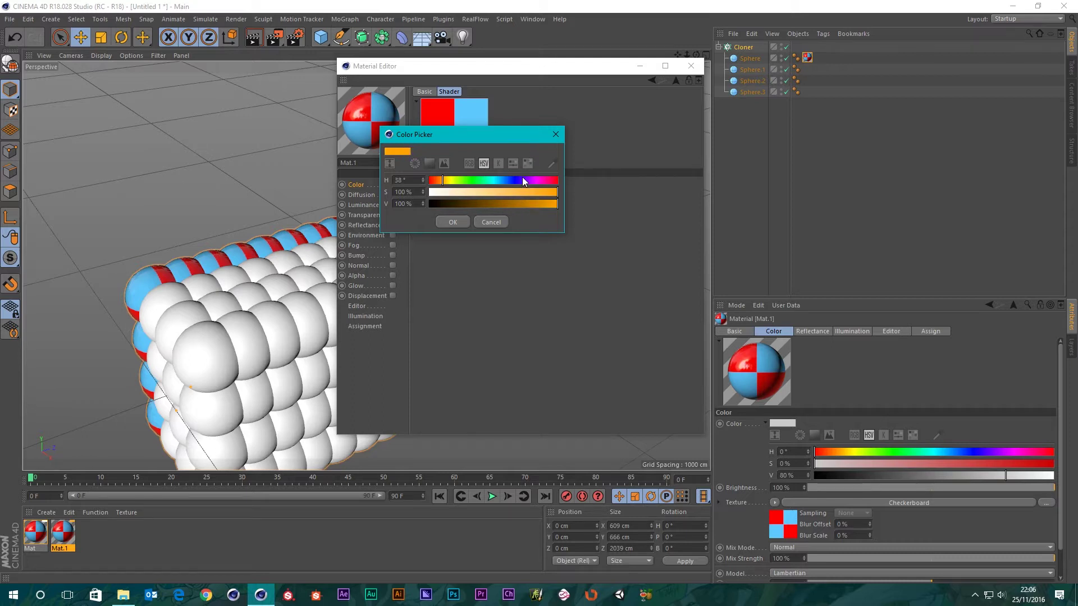
{"action": "left_click_drag", "start_coordinate": [540, 192], "coordinate": [526, 194]}
{"action": "left_click", "coordinate": [453, 223]}
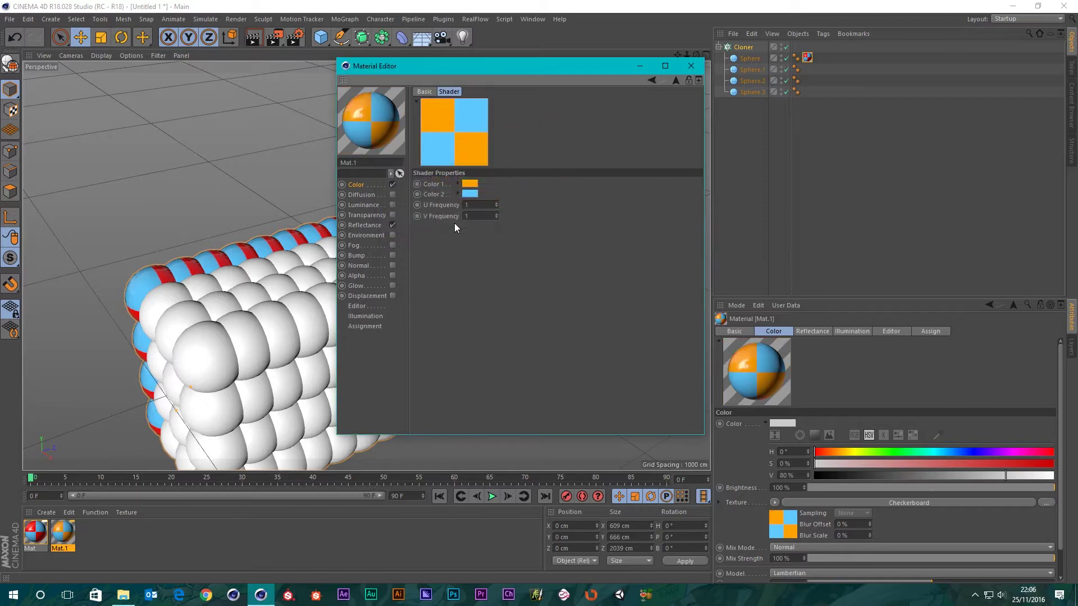
Set Color 2 of the copy's checkerboard to bright green, hue 130° and saturation 100%, and apply the material to the second sphere
{"action": "left_click", "coordinate": [466, 193]}
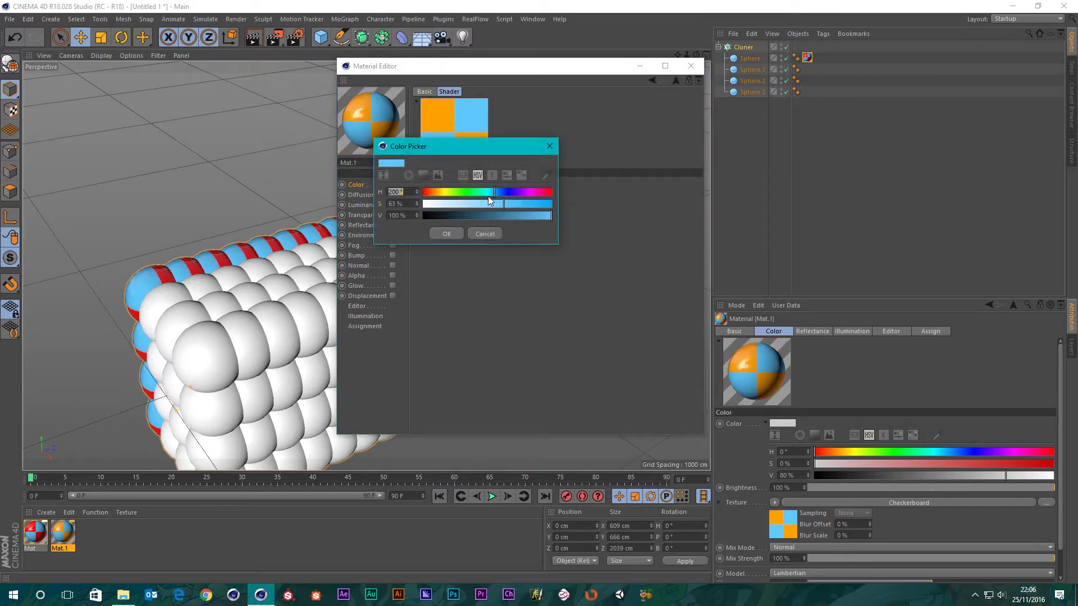
{"action": "left_click_drag", "start_coordinate": [503, 194], "coordinate": [618, 204]}
{"action": "left_click", "coordinate": [448, 234]}
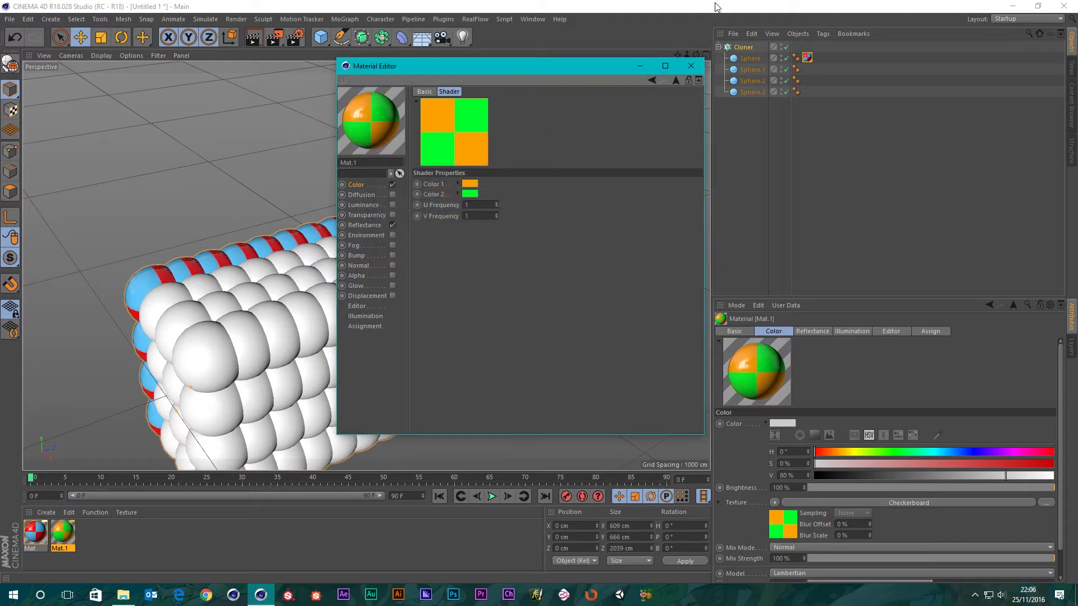
{"action": "left_click", "coordinate": [692, 66]}
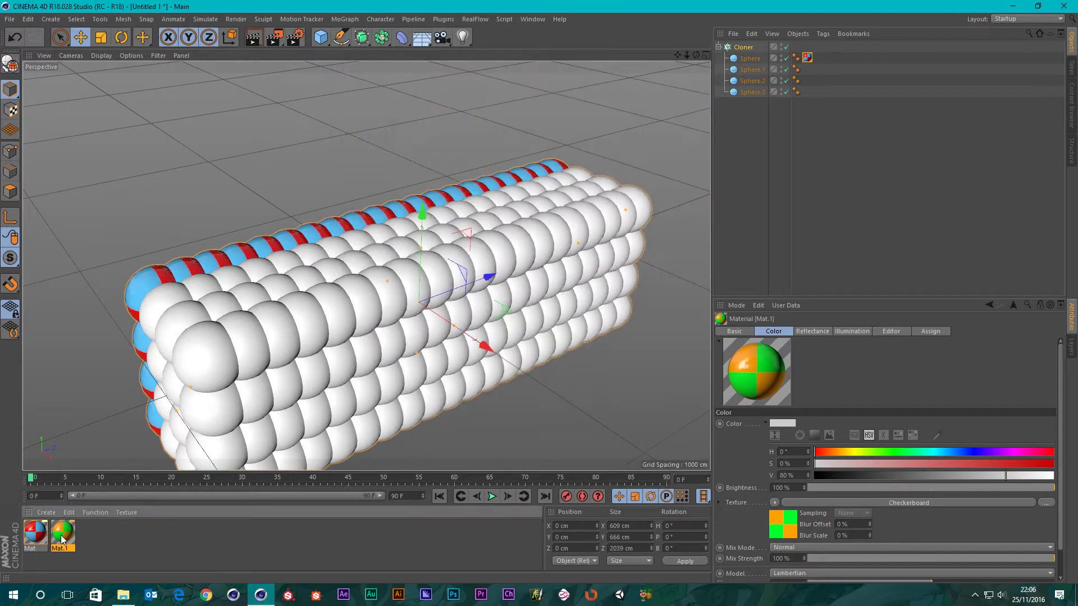
{"action": "left_click_drag", "start_coordinate": [62, 539], "coordinate": [753, 68]}
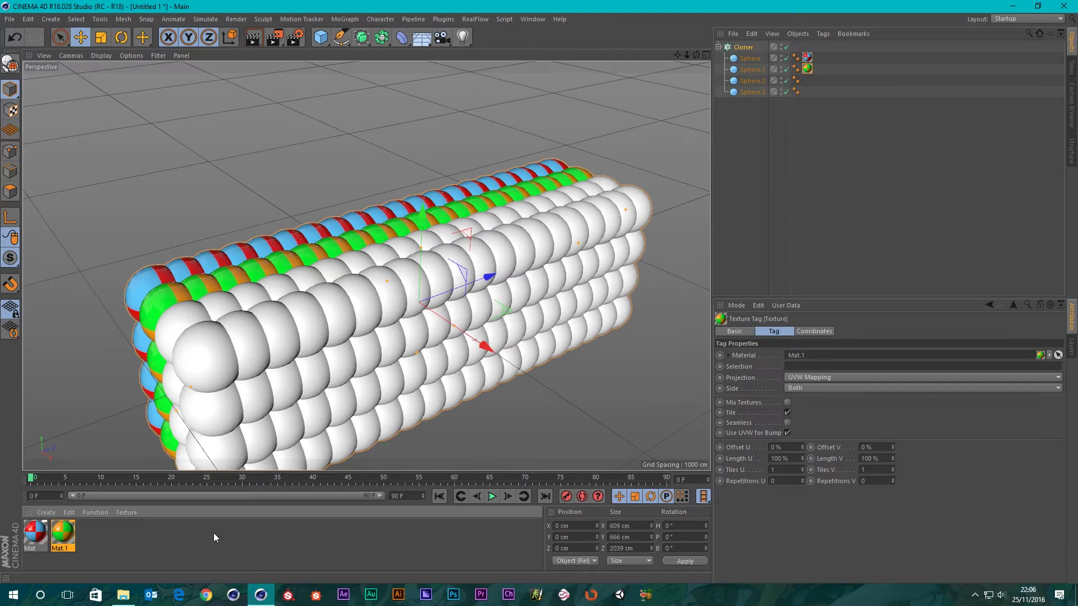
Duplicate the orange and green material and set Color 1 of the new copy's checkerboard shader to yellow with hue 61°
{"action": "left_click_drag", "start_coordinate": [68, 537], "coordinate": [84, 534], "text": "ctrl"}
{"action": "double_click", "coordinate": [89, 535]}
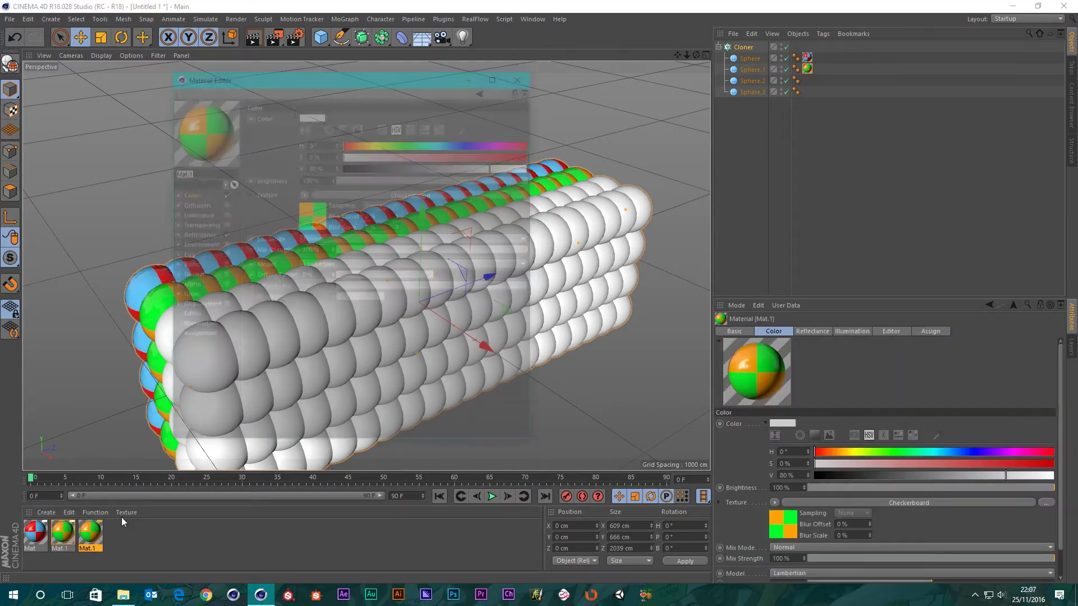
{"action": "left_click", "coordinate": [344, 194]}
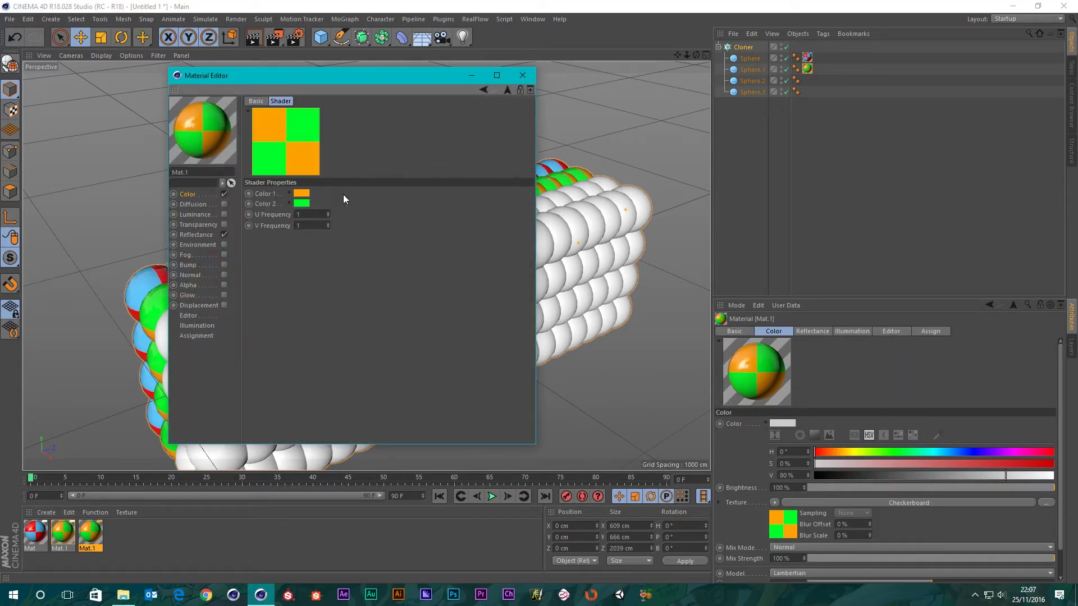
{"action": "left_click", "coordinate": [302, 193]}
{"action": "left_click", "coordinate": [324, 191]}
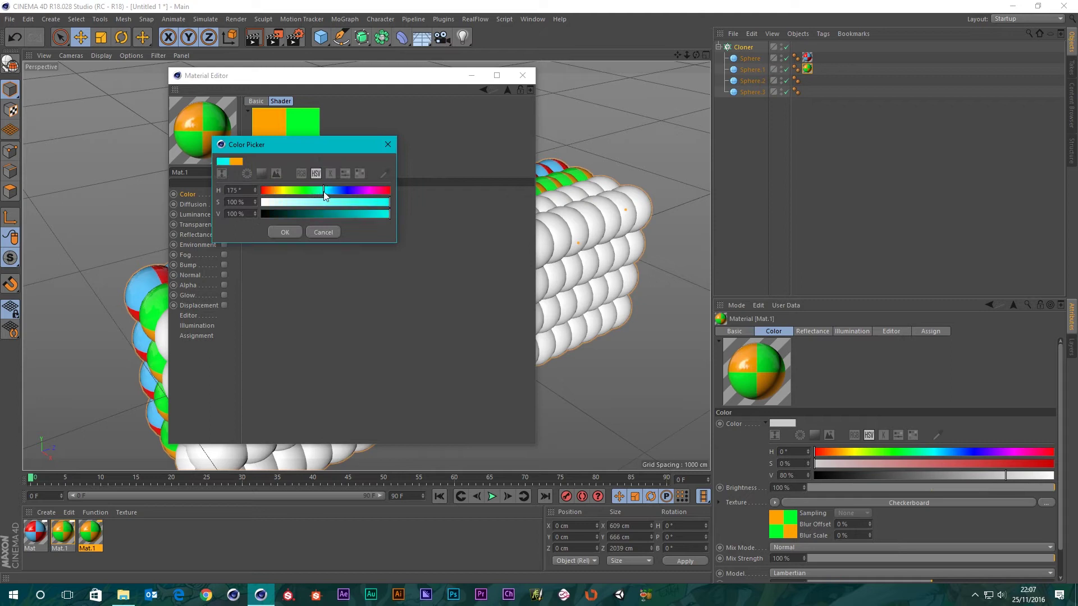
{"action": "left_click_drag", "start_coordinate": [322, 195], "coordinate": [283, 194]}
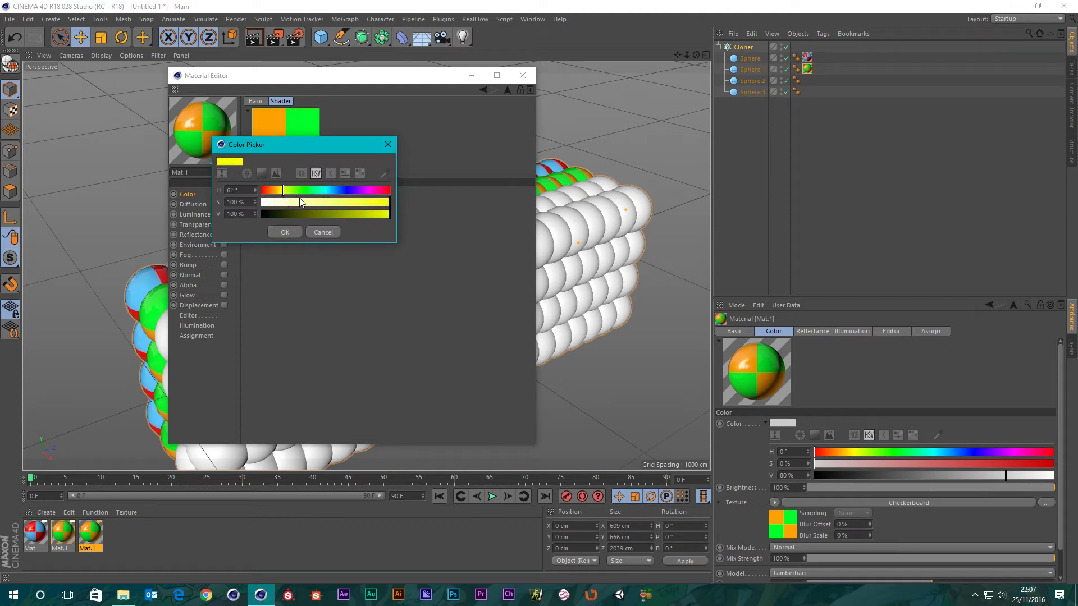
{"action": "left_click", "coordinate": [276, 230]}
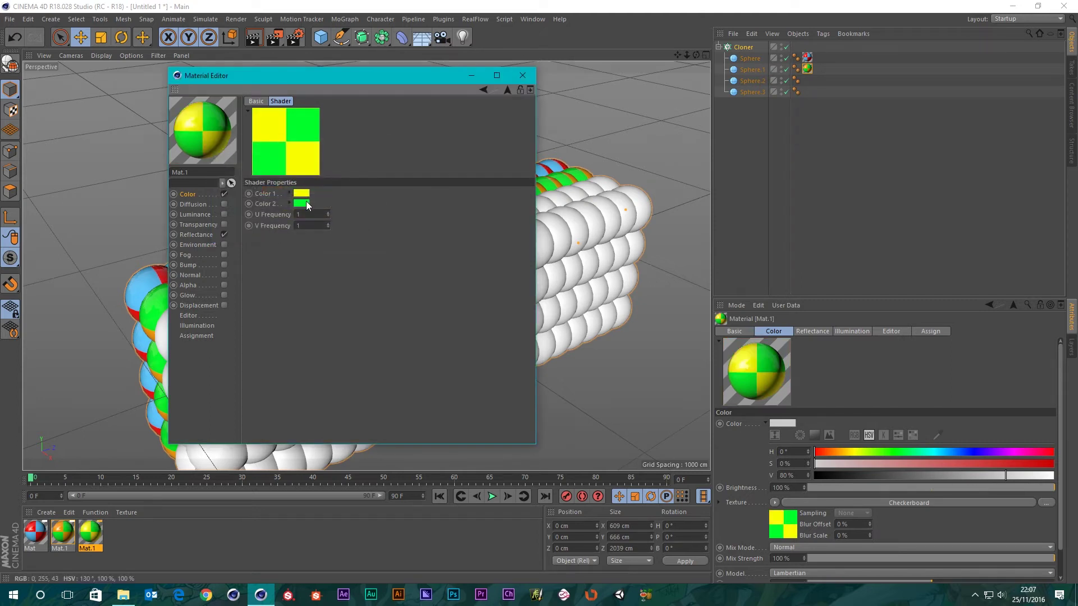
Set Color 2 of the yellow checkerboard to pink, hue 304° and saturation 69%, and apply the material to the third sphere
{"action": "left_click", "coordinate": [305, 201]}
{"action": "left_click_drag", "start_coordinate": [307, 202], "coordinate": [352, 210]}
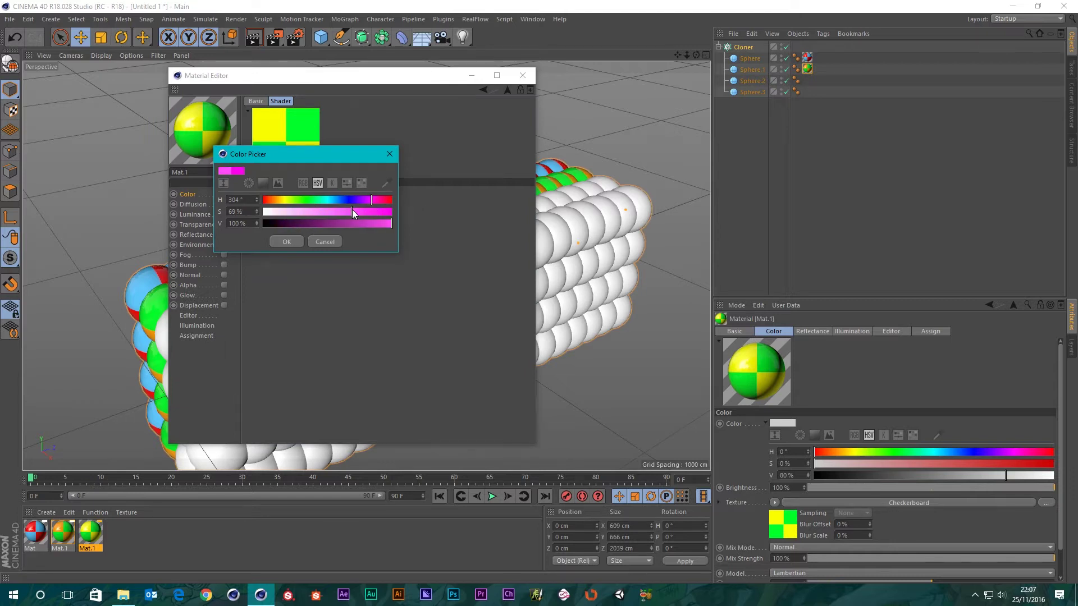
{"action": "left_click", "coordinate": [287, 242]}
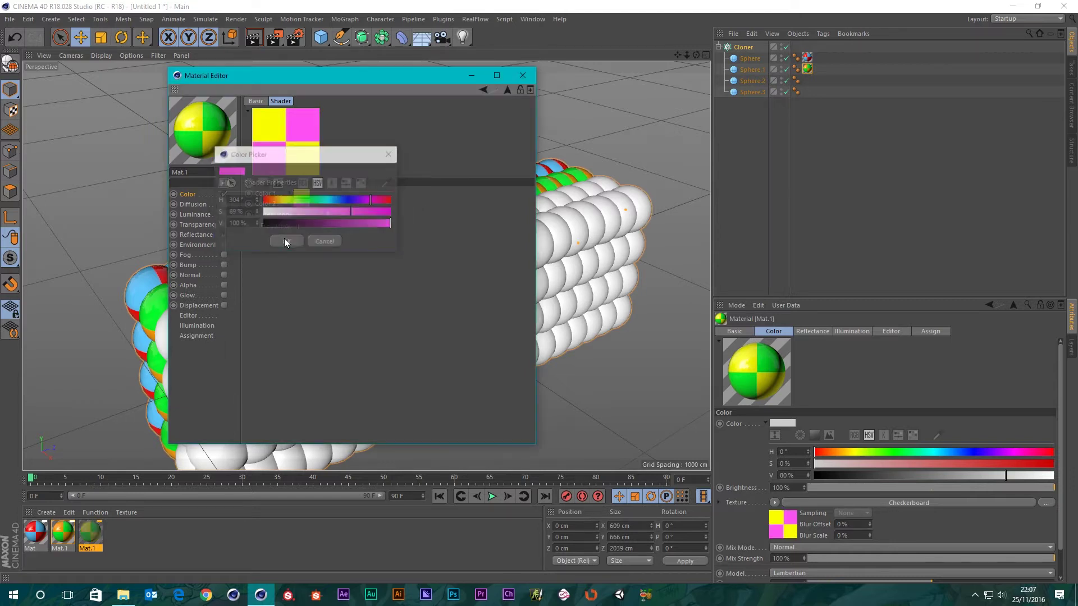
{"action": "left_click", "coordinate": [523, 76]}
{"action": "left_click_drag", "start_coordinate": [80, 551], "coordinate": [752, 81]}
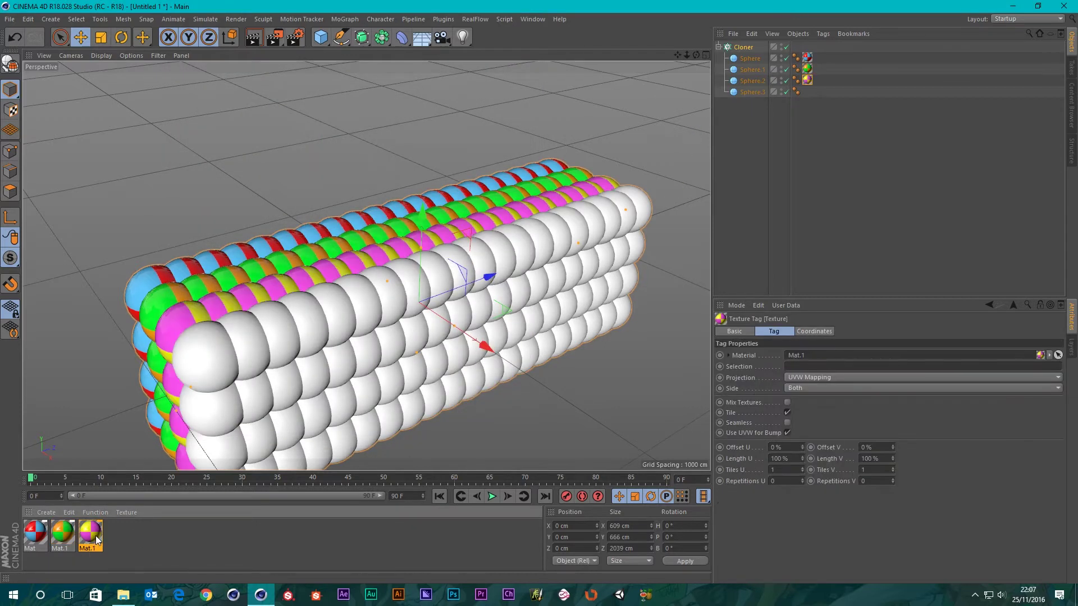
Duplicate the yellow and pink material and set Color 1 of the copy's checkerboard shader to purple with hue 269°
{"action": "left_click_drag", "start_coordinate": [93, 537], "coordinate": [112, 535], "text": "ctrl"}
{"action": "double_click", "coordinate": [119, 535]}
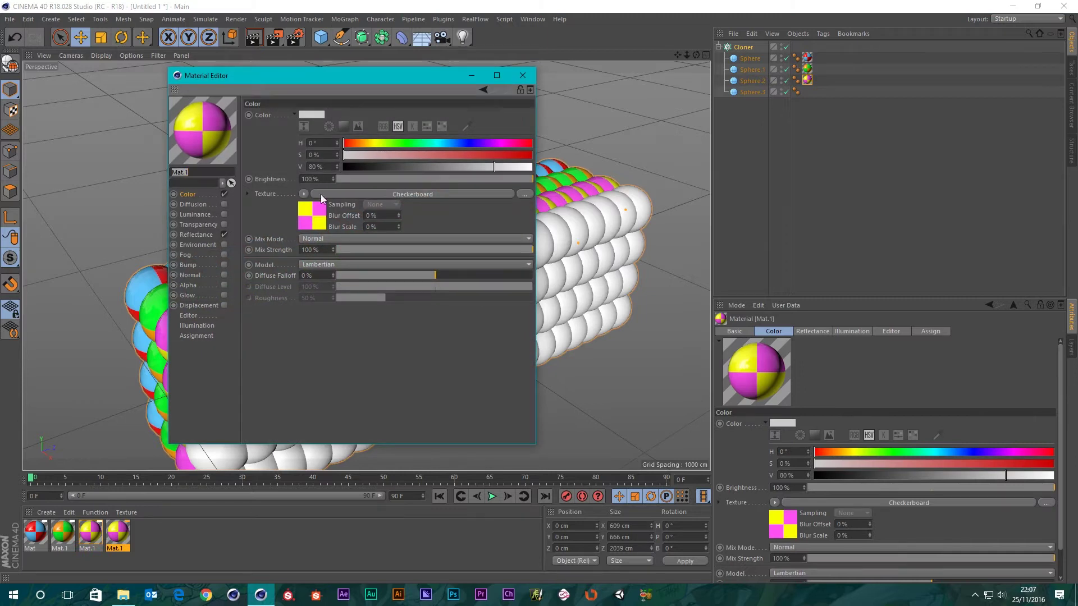
{"action": "left_click", "coordinate": [335, 192]}
{"action": "left_click", "coordinate": [305, 191]}
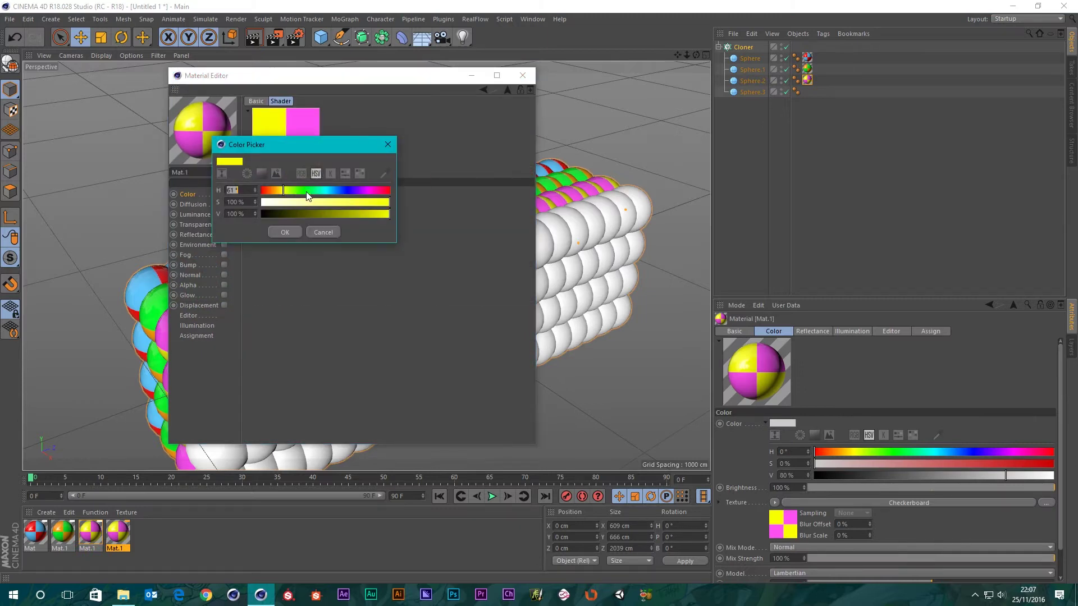
{"action": "left_click", "coordinate": [359, 190]}
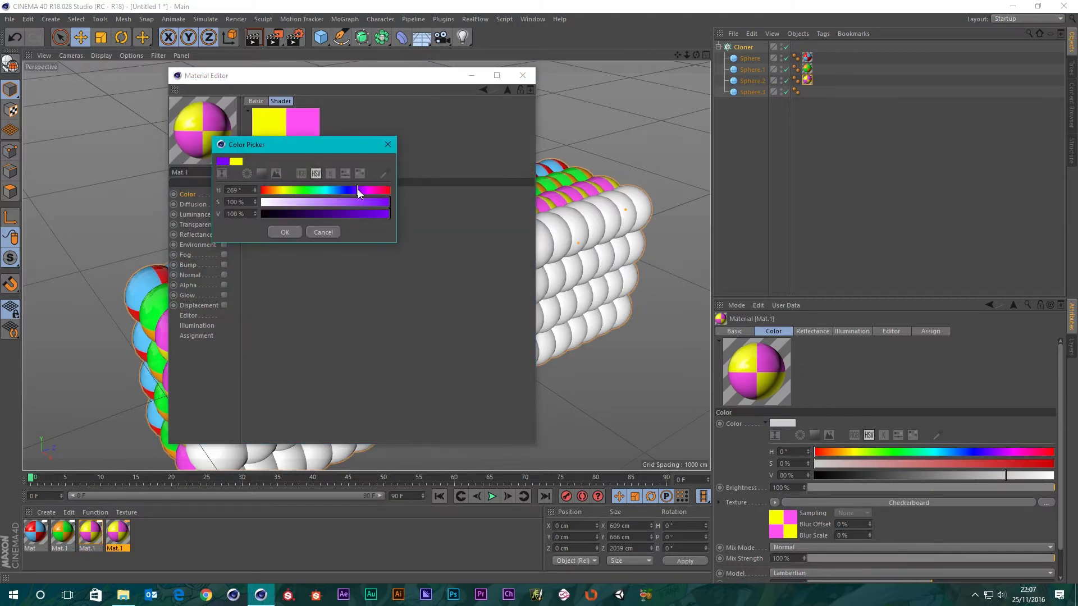
{"action": "left_click", "coordinate": [294, 232]}
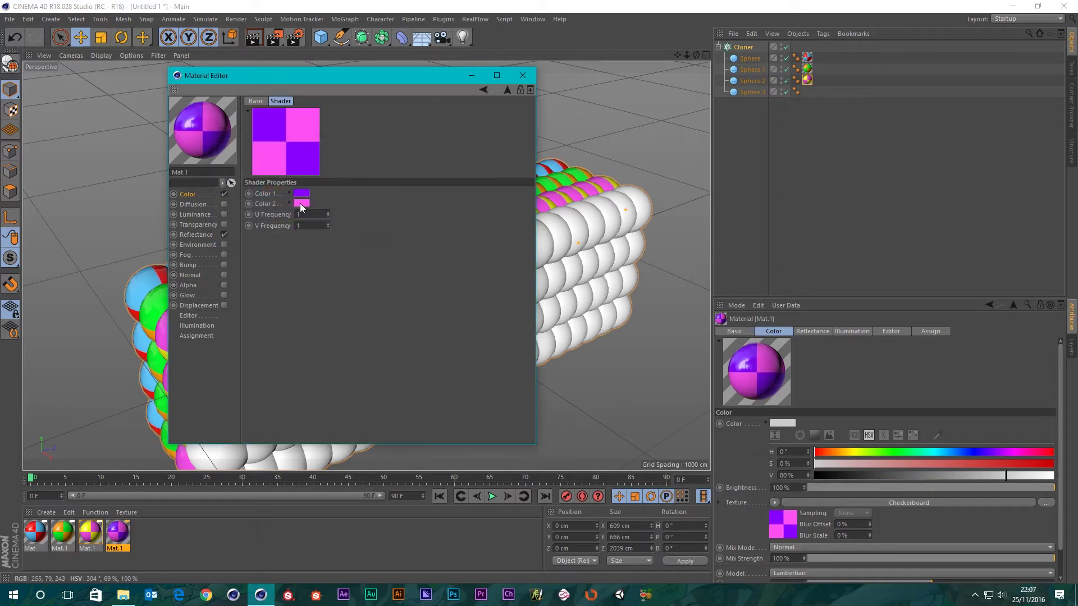
Set Color 2 of the purple checkerboard to salmon, hue 360° and saturation 51%, and apply the material to the fourth sphere
{"action": "left_click", "coordinate": [301, 203]}
{"action": "left_click_drag", "start_coordinate": [362, 200], "coordinate": [322, 212]}
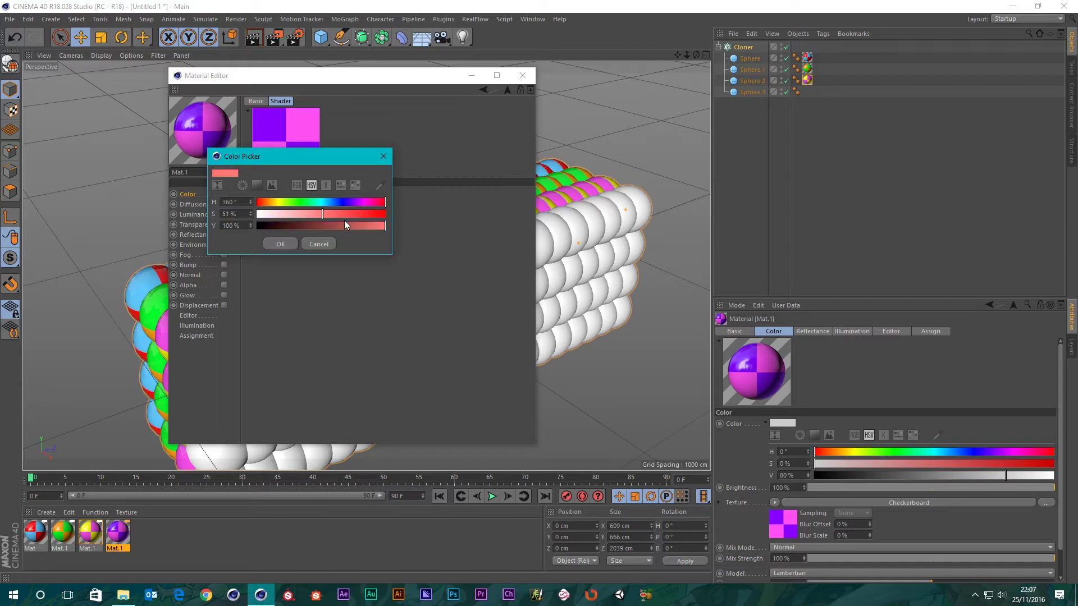
{"action": "left_click", "coordinate": [285, 243]}
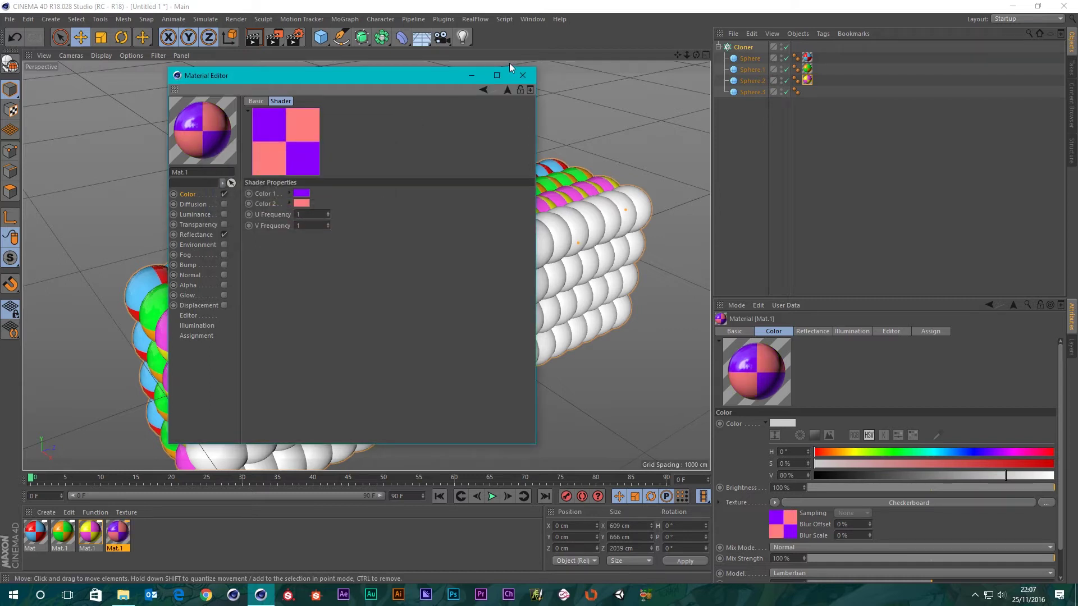
{"action": "left_click", "coordinate": [521, 75]}
{"action": "left_click_drag", "start_coordinate": [114, 540], "coordinate": [744, 92]}
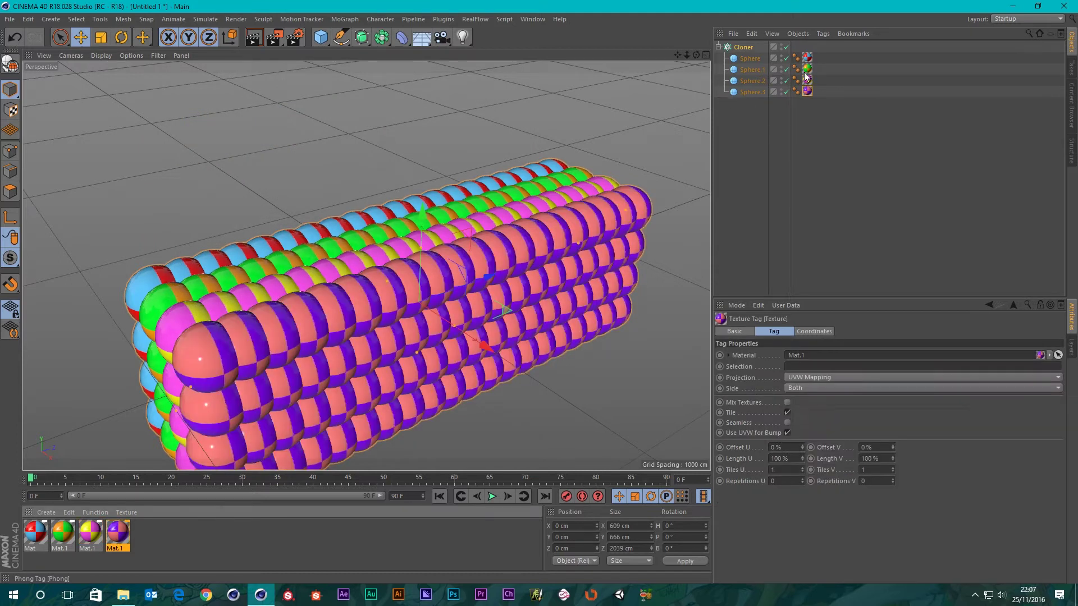
Change the Cloner's Clones distribution to Random so the four coloured spheres are mixed across the grid
{"action": "left_click", "coordinate": [744, 47]}
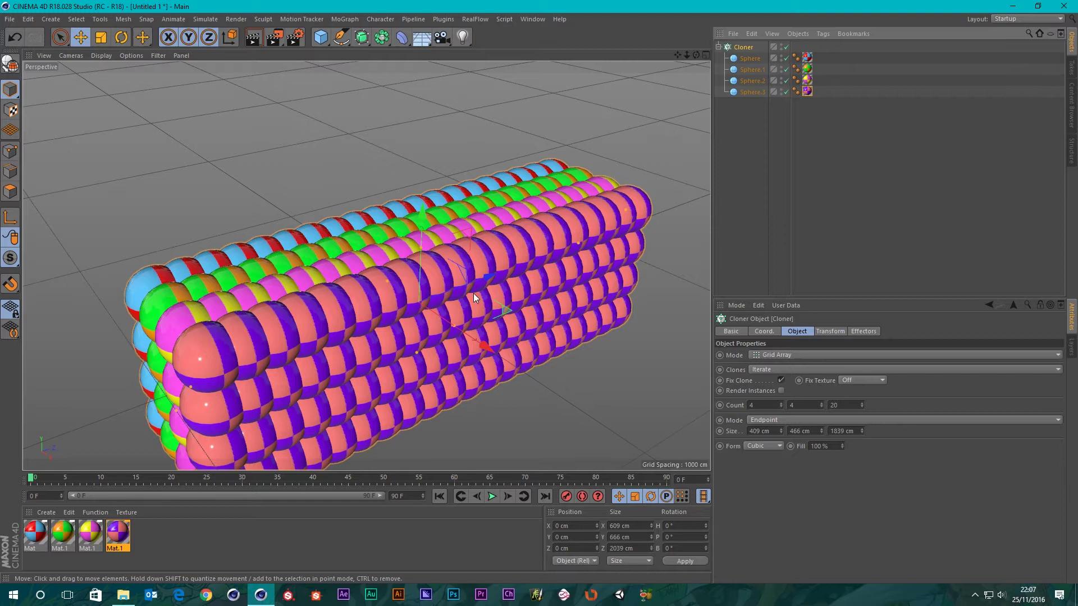
{"action": "scroll", "coordinate": [449, 325], "scroll_direction": "down", "scroll_amount": 5}
{"action": "left_click_drag", "start_coordinate": [356, 343], "coordinate": [366, 275], "text": "alt"}
{"action": "scroll", "coordinate": [392, 339], "scroll_direction": "up", "scroll_amount": 3}
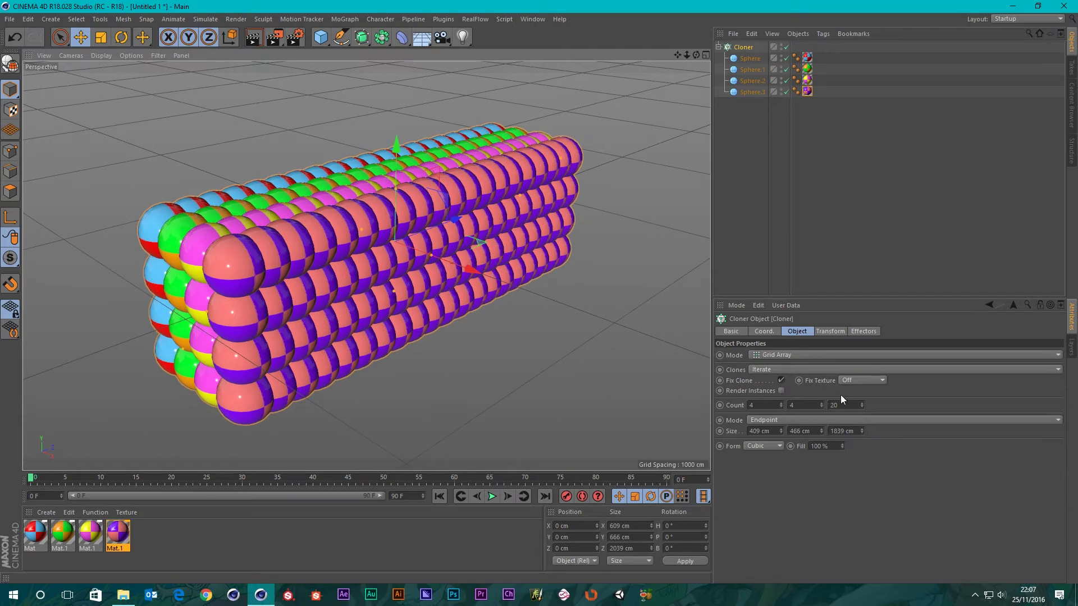
{"action": "left_click", "coordinate": [762, 368]}
{"action": "left_click", "coordinate": [765, 390]}
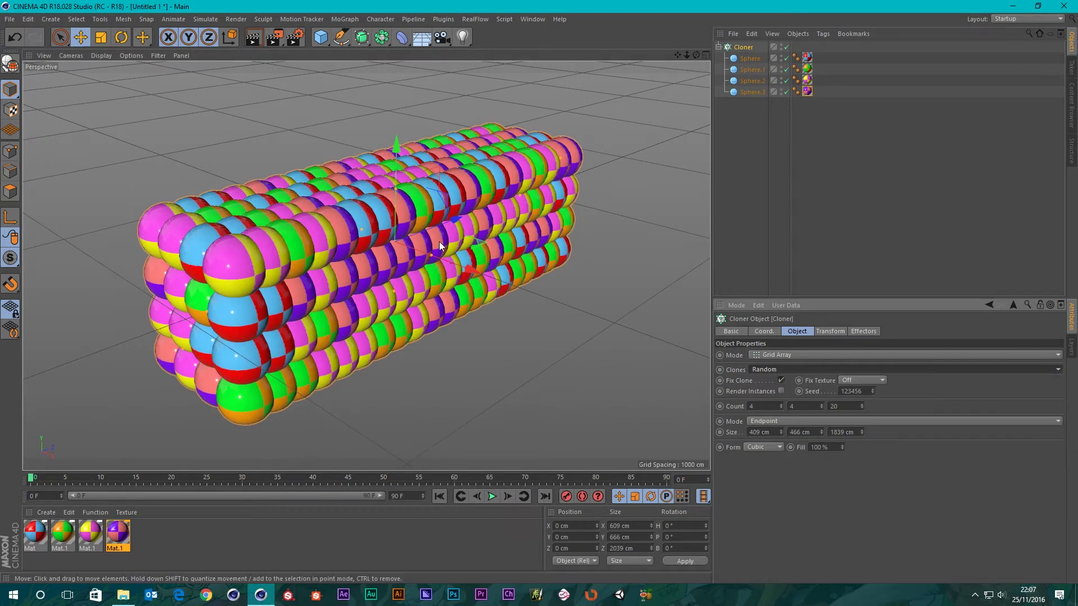
Add a MoGraph Random effector to the Cloner
{"action": "scroll", "coordinate": [372, 258], "scroll_direction": "down", "scroll_amount": 3}
{"action": "mouse_move", "coordinate": [380, 284]}
{"action": "left_mouse_down", "text": "alt"}
{"action": "mouse_move", "coordinate": [348, 363]}
{"action": "mouse_move", "coordinate": [395, 257]}
{"action": "mouse_move", "coordinate": [376, 281]}
{"action": "left_mouse_up", "text": "alt"}
{"action": "left_click_drag", "start_coordinate": [459, 216], "coordinate": [303, 231], "text": "alt"}
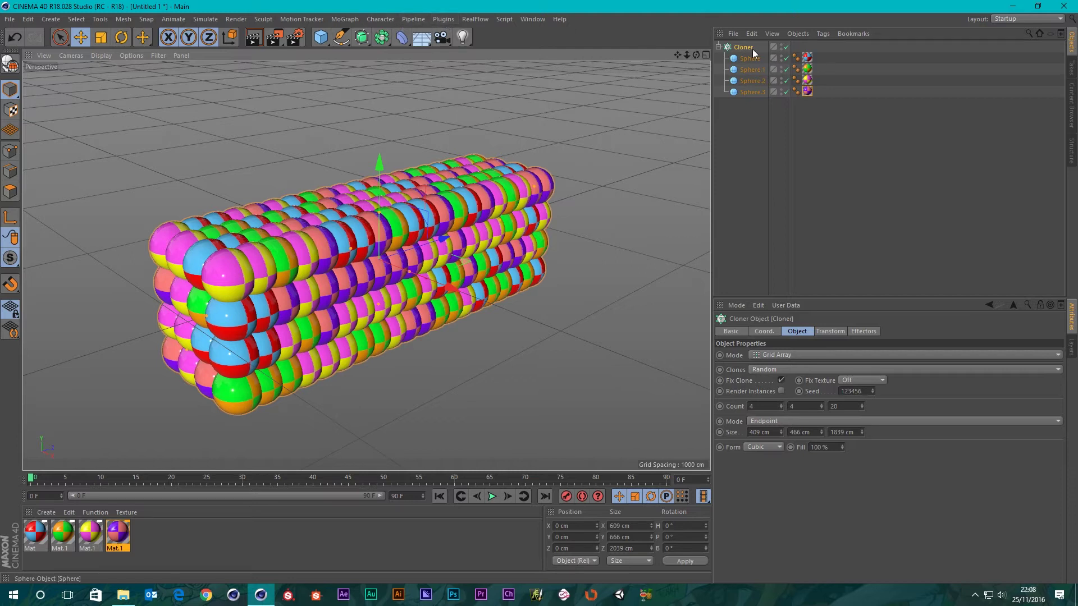
{"action": "left_click", "coordinate": [352, 23]}
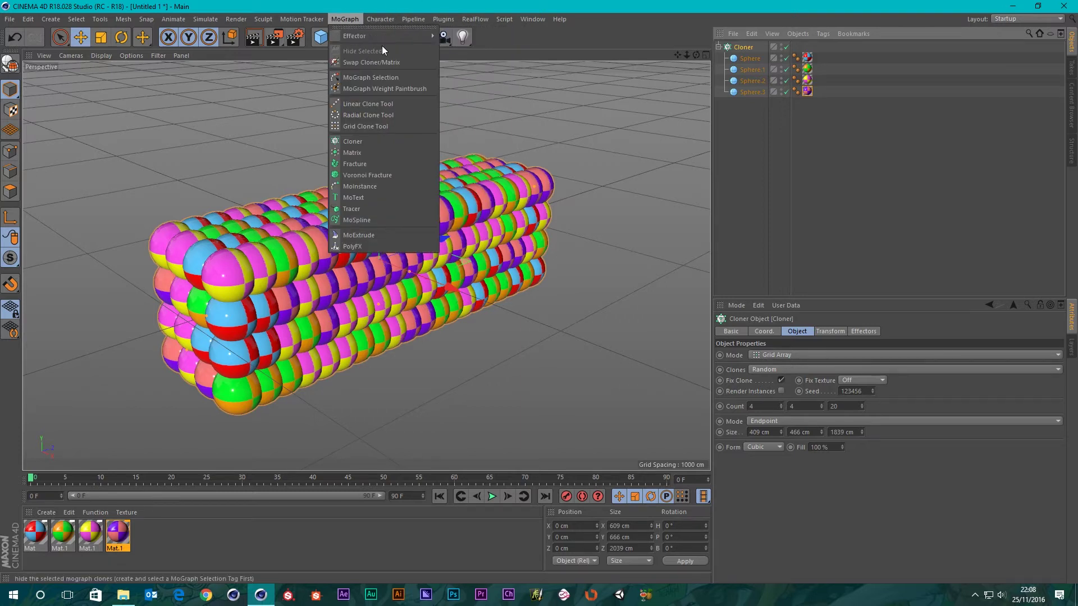
{"action": "mouse_move", "coordinate": [426, 34]}
{"action": "left_click", "coordinate": [467, 135]}
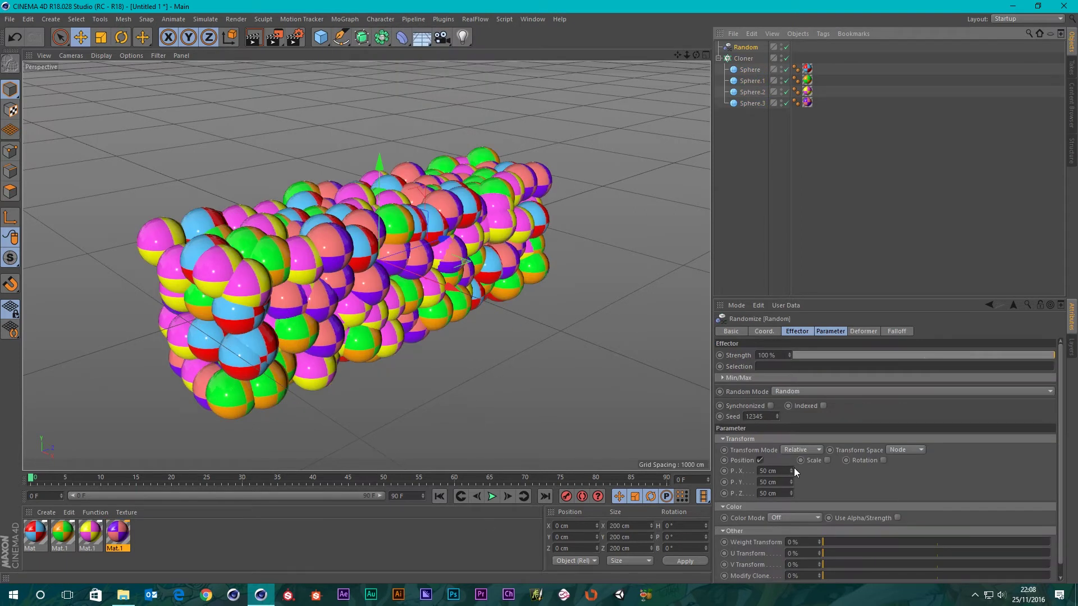
Set the Random effector's position variation to 88 cm in X, 112 cm in Y and 162 cm in Z
{"action": "left_click_drag", "start_coordinate": [791, 471], "coordinate": [848, 470]}
{"action": "key", "text": "ctrl+z"}
{"action": "left_click_drag", "start_coordinate": [316, 257], "coordinate": [402, 226], "text": "alt"}
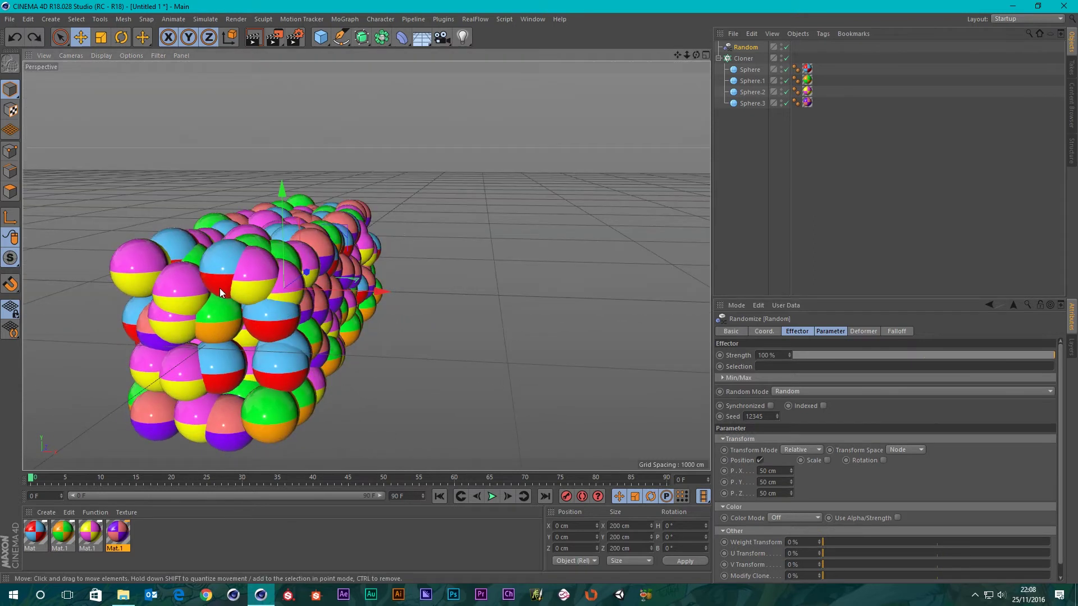
{"action": "left_click_drag", "start_coordinate": [220, 288], "coordinate": [383, 225], "text": "alt"}
{"action": "left_click_drag", "start_coordinate": [791, 471], "coordinate": [805, 491]}
{"action": "left_click_drag", "start_coordinate": [396, 334], "coordinate": [289, 318], "text": "alt"}
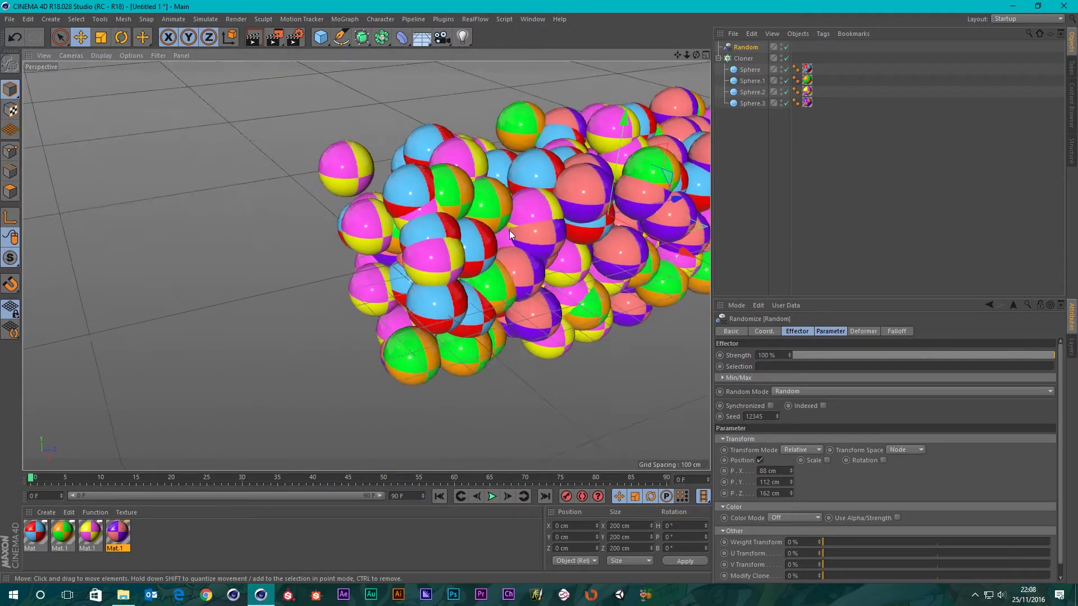
{"action": "scroll", "coordinate": [535, 231], "scroll_direction": "down", "scroll_amount": 4}
{"action": "scroll", "coordinate": [366, 264], "scroll_direction": "down", "scroll_amount": 1}
{"action": "middle_click_drag", "start_coordinate": [571, 209], "coordinate": [395, 221], "text": "alt"}
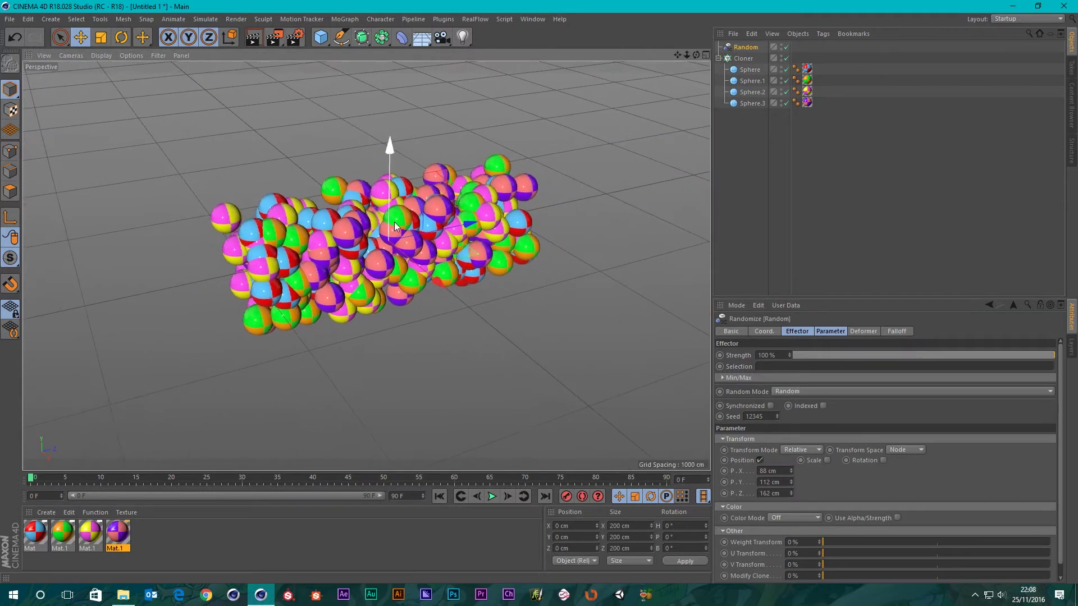
{"action": "scroll", "coordinate": [393, 221], "scroll_direction": "up", "scroll_amount": 3}
{"action": "scroll", "coordinate": [381, 222], "scroll_direction": "up", "scroll_amount": 1}
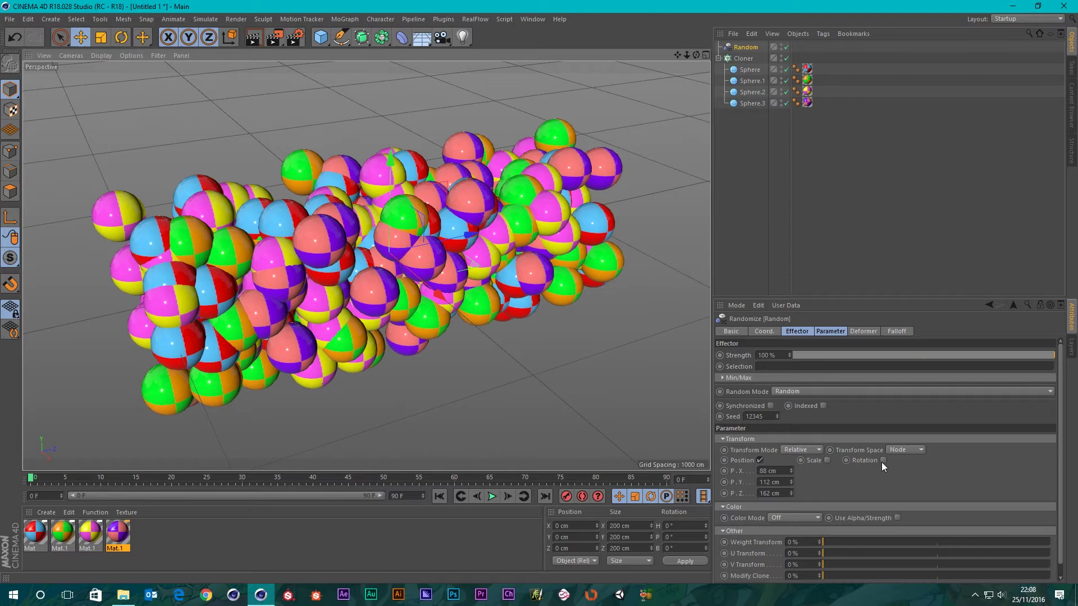
Enable rotation on the Random effector with 62° heading, 87° pitch and 151° bank
{"action": "left_click", "coordinate": [883, 461]}
{"action": "mouse_move", "coordinate": [915, 471]}
{"action": "left_mouse_down"}
{"action": "mouse_move", "coordinate": [948, 471]}
{"action": "mouse_move", "coordinate": [924, 492]}
{"action": "mouse_move", "coordinate": [952, 492]}
{"action": "left_mouse_up"}
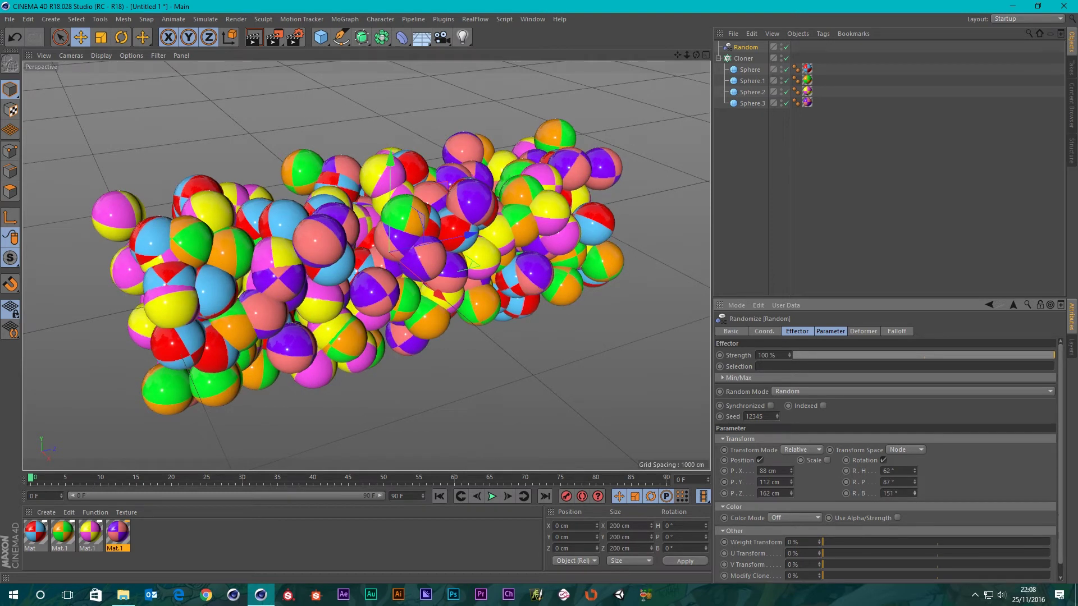
{"action": "left_click_drag", "start_coordinate": [355, 169], "coordinate": [367, 190], "text": "alt"}
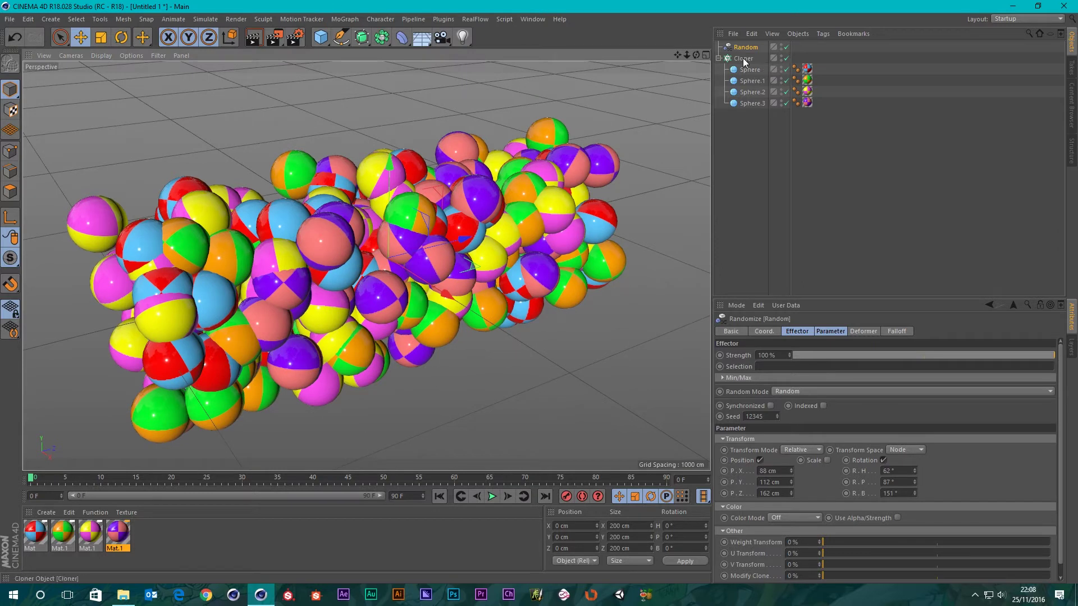
{"action": "left_click", "coordinate": [826, 460]}
{"action": "left_click", "coordinate": [854, 461]}
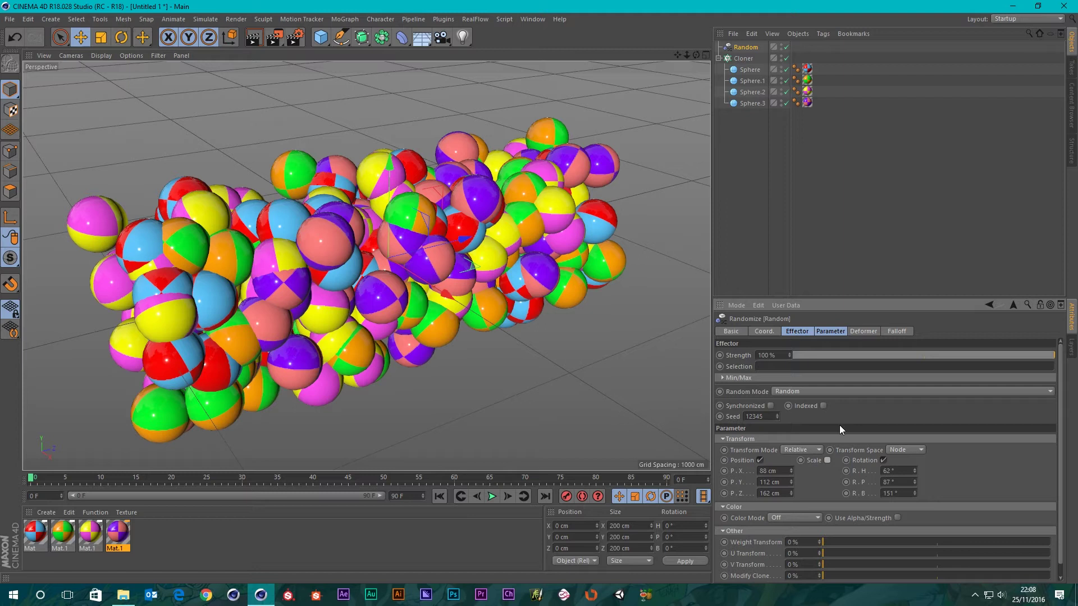
Add a MoGraph Plain effector to the Cloner
{"action": "left_click", "coordinate": [743, 59]}
{"action": "left_click", "coordinate": [345, 21]}
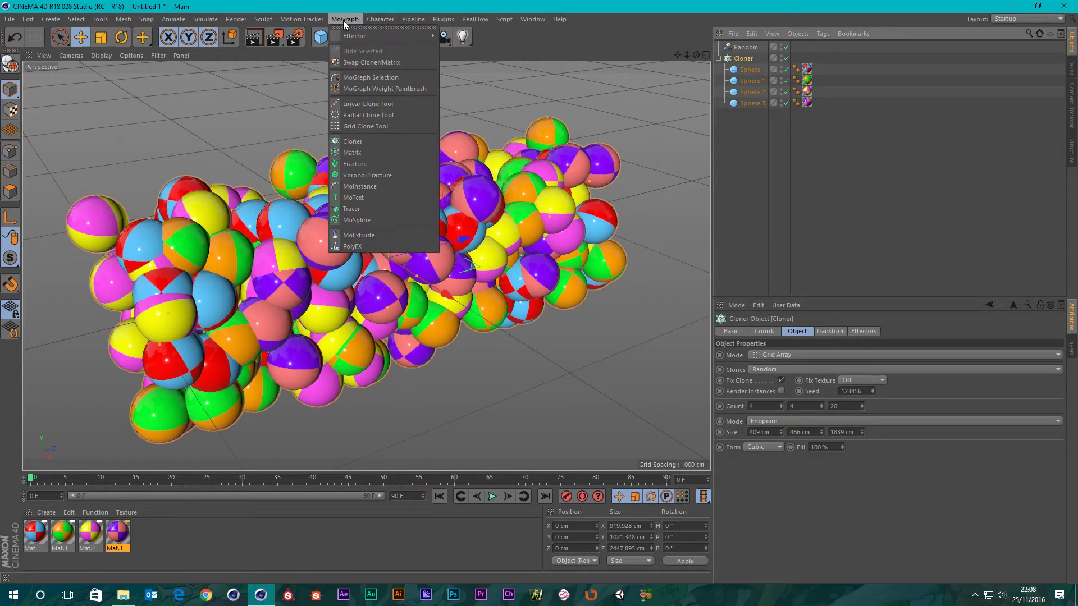
{"action": "mouse_move", "coordinate": [414, 37]}
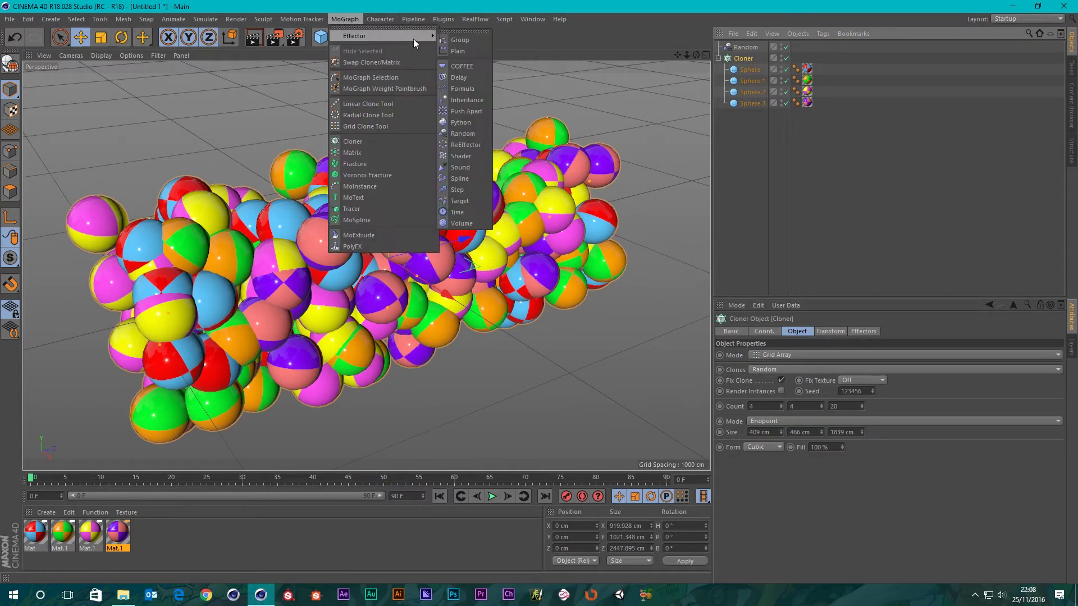
{"action": "left_click", "coordinate": [458, 51]}
{"action": "scroll", "coordinate": [430, 285], "scroll_direction": "down", "scroll_amount": 6}
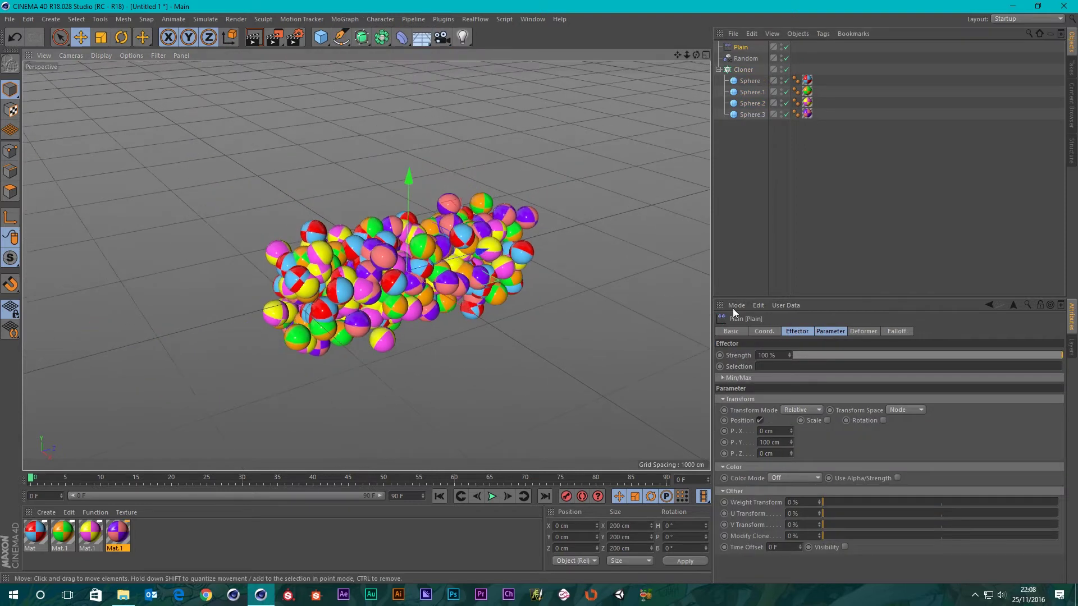
Give the Plain effector a Linear falloff and move it along Z to about -1550 cm, beyond the end of the spheres
{"action": "left_click", "coordinate": [896, 331]}
{"action": "left_click", "coordinate": [792, 355]}
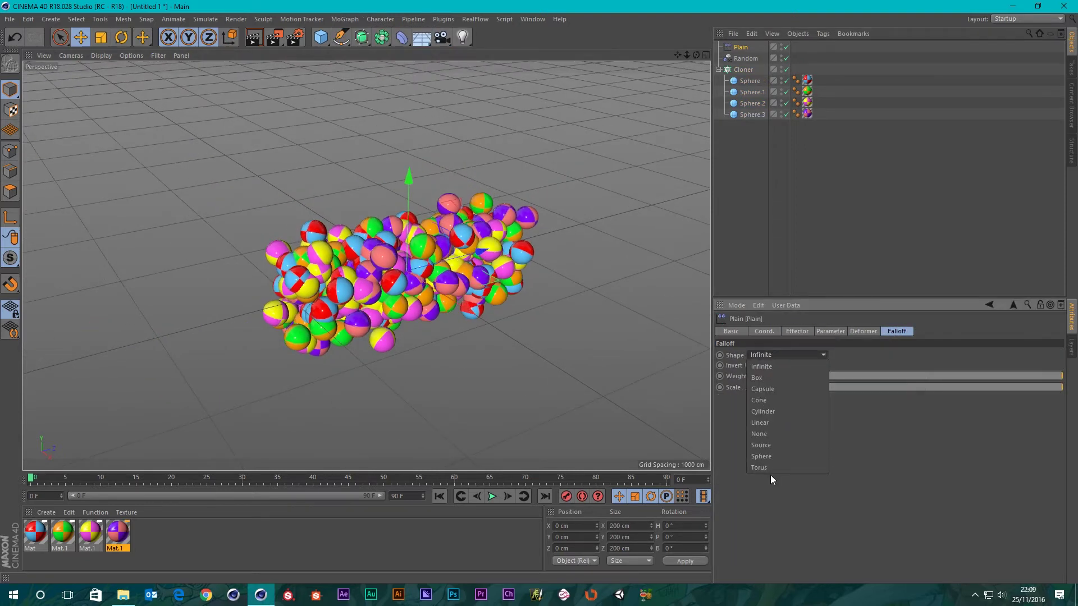
{"action": "left_click", "coordinate": [767, 421]}
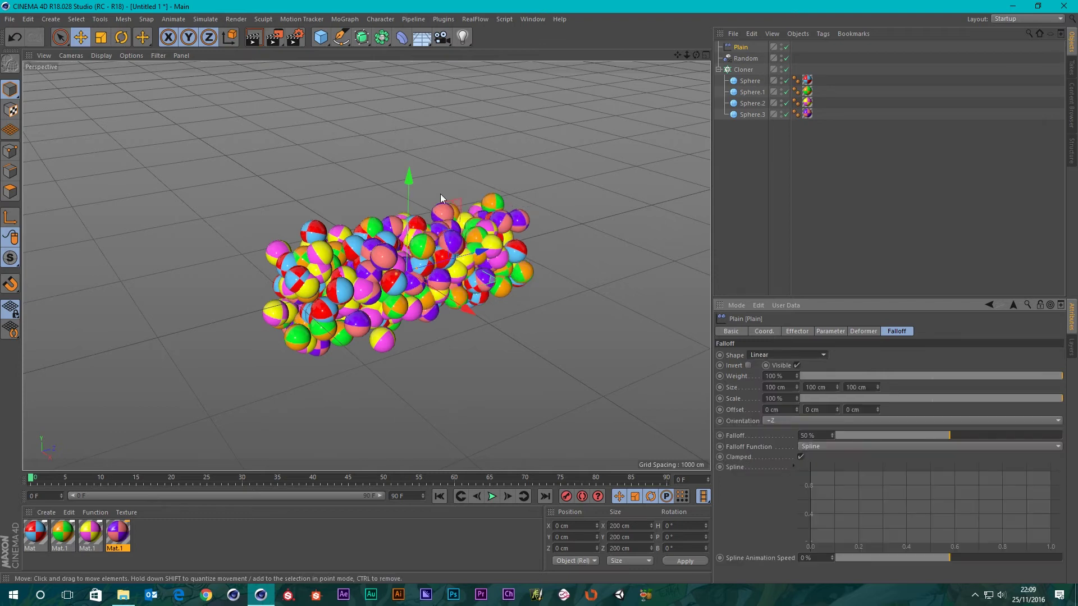
{"action": "left_click_drag", "start_coordinate": [478, 253], "coordinate": [301, 299]}
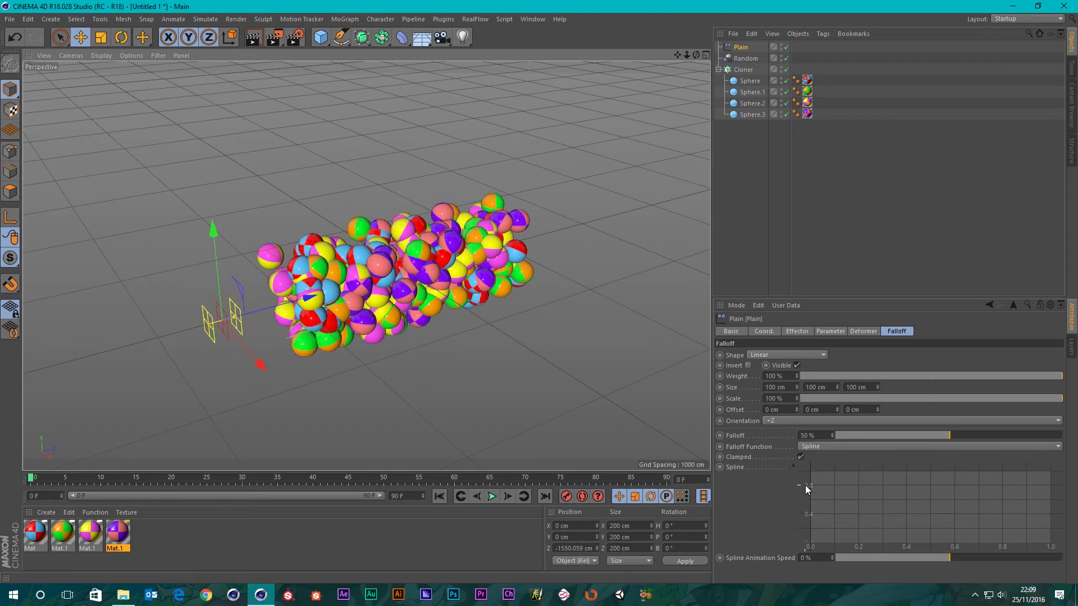
Replace the Plain effector's position influence with a uniform scale of -0.42 and move the effector to about -247 cm in Z
{"action": "left_click", "coordinate": [803, 331]}
{"action": "left_click", "coordinate": [830, 332]}
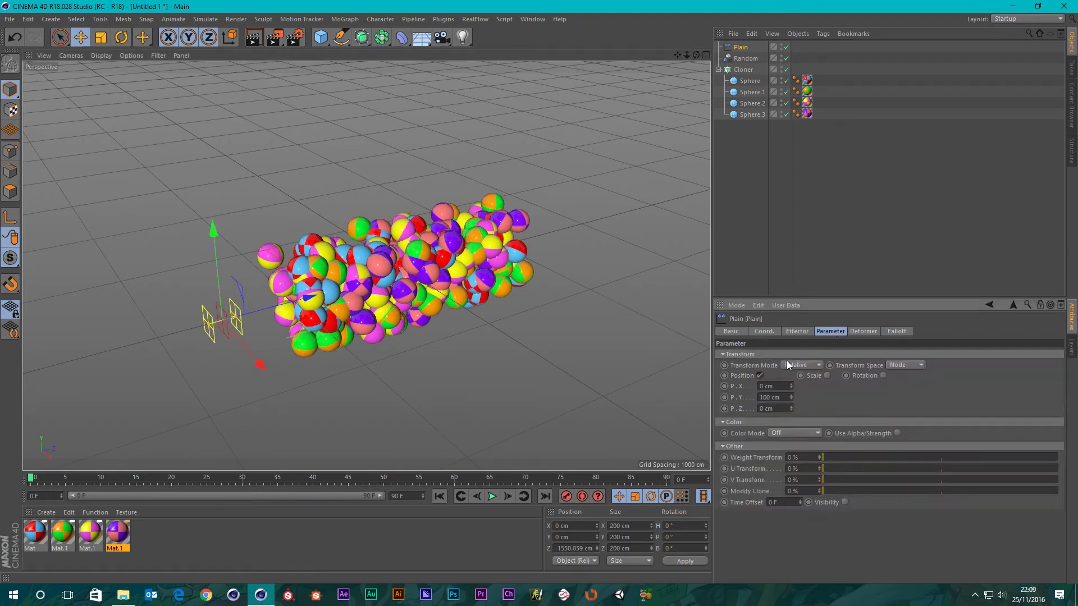
{"action": "left_click", "coordinate": [759, 376]}
{"action": "left_click", "coordinate": [805, 375]}
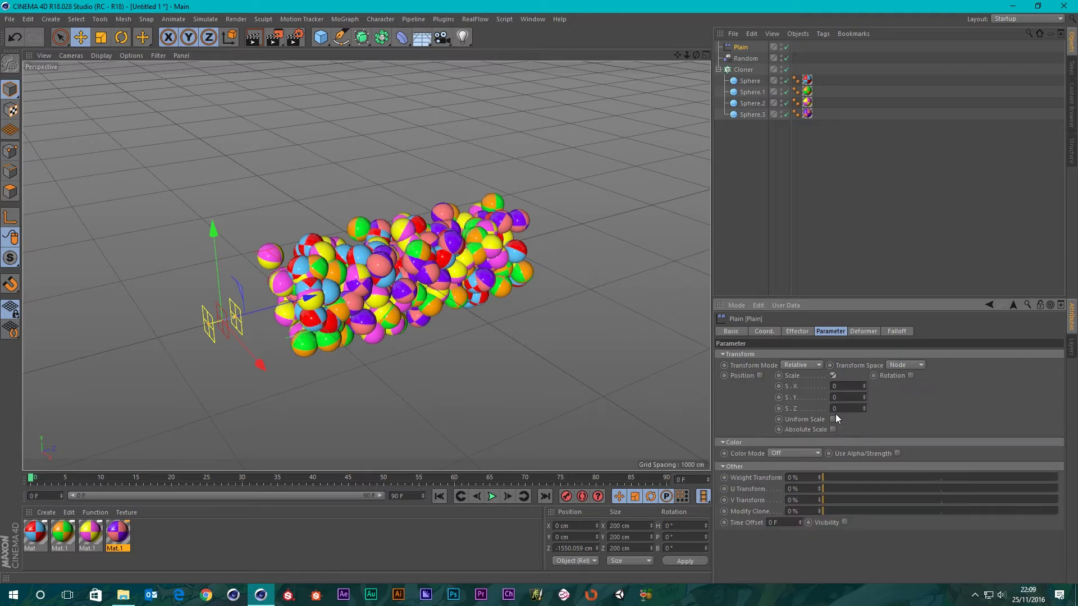
{"action": "left_click", "coordinate": [833, 419]}
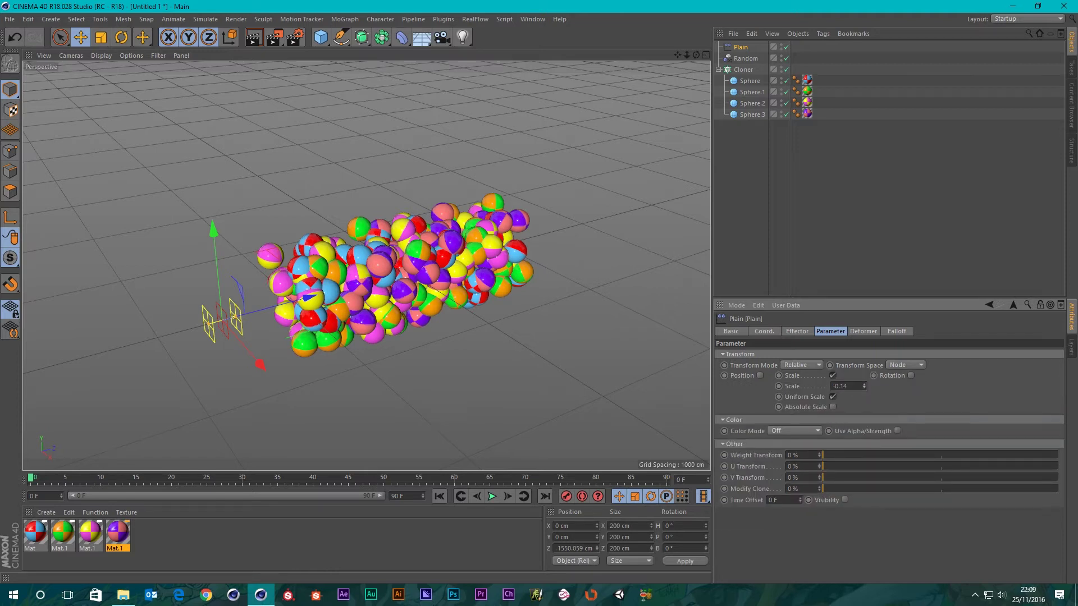
{"action": "left_click_drag", "start_coordinate": [239, 283], "coordinate": [431, 294]}
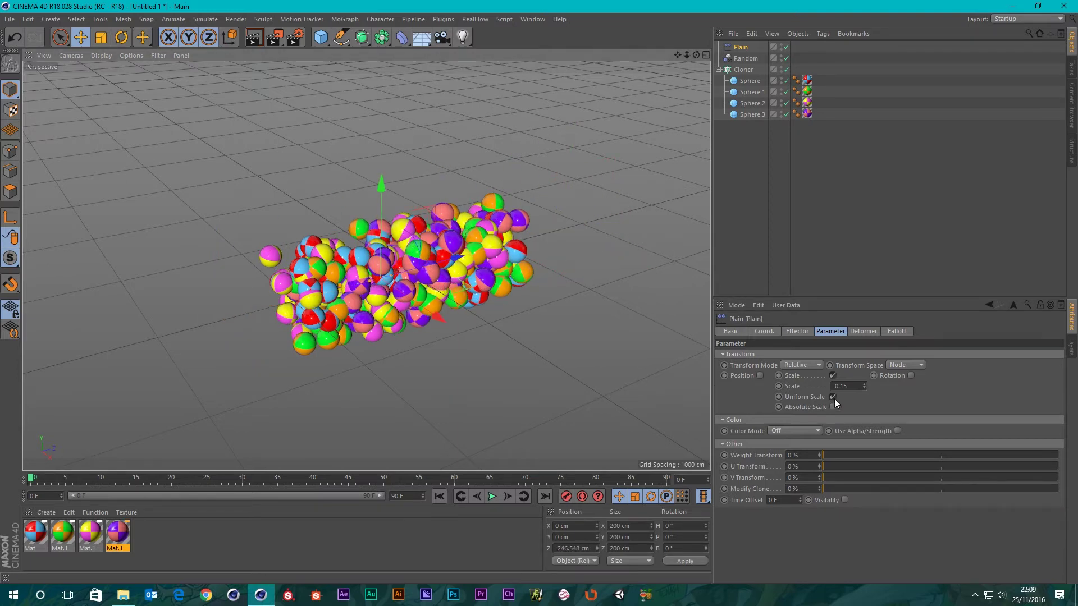
{"action": "mouse_move", "coordinate": [863, 387]}
{"action": "left_mouse_down"}
{"action": "mouse_move", "coordinate": [863, 406]}
{"action": "mouse_move", "coordinate": [864, 395]}
{"action": "left_mouse_up"}
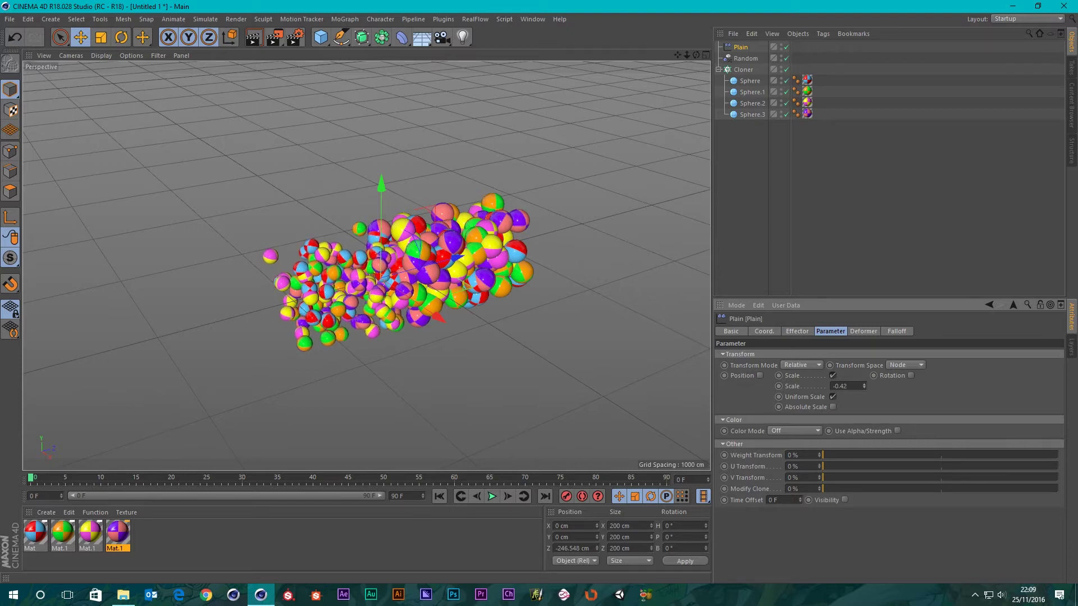
Stretch the Plain effector's linear falloff to about 2140 cm along Z, with the effector at about -51 cm
{"action": "mouse_move", "coordinate": [421, 268]}
{"action": "left_mouse_down"}
{"action": "mouse_move", "coordinate": [225, 323]}
{"action": "mouse_move", "coordinate": [651, 233]}
{"action": "mouse_move", "coordinate": [221, 296]}
{"action": "mouse_move", "coordinate": [494, 249]}
{"action": "mouse_move", "coordinate": [185, 331]}
{"action": "mouse_move", "coordinate": [319, 312]}
{"action": "mouse_move", "coordinate": [260, 312]}
{"action": "mouse_move", "coordinate": [337, 281]}
{"action": "mouse_move", "coordinate": [490, 257]}
{"action": "mouse_move", "coordinate": [305, 236]}
{"action": "mouse_move", "coordinate": [339, 261]}
{"action": "mouse_move", "coordinate": [408, 204]}
{"action": "mouse_move", "coordinate": [467, 226]}
{"action": "mouse_move", "coordinate": [438, 258]}
{"action": "mouse_move", "coordinate": [365, 287]}
{"action": "mouse_move", "coordinate": [329, 287]}
{"action": "mouse_move", "coordinate": [332, 258]}
{"action": "mouse_move", "coordinate": [469, 249]}
{"action": "left_mouse_up"}
{"action": "scroll", "coordinate": [340, 263], "scroll_direction": "up", "scroll_amount": 8}
{"action": "scroll", "coordinate": [364, 261], "scroll_direction": "down", "scroll_amount": 4}
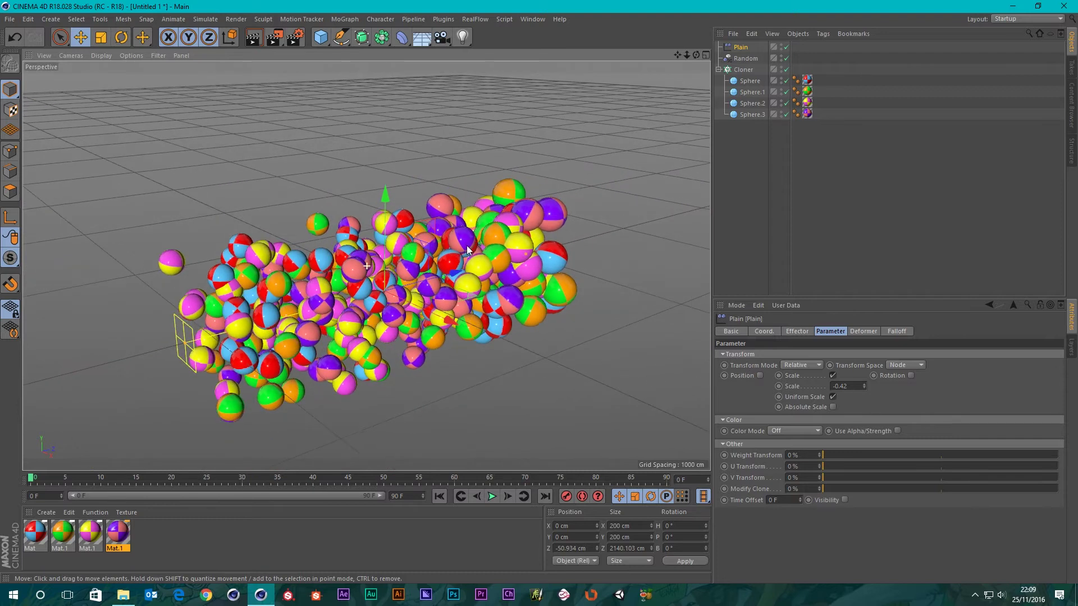
Set the Random effector's Y position variation to 54 cm
{"action": "left_click", "coordinate": [753, 69]}
{"action": "left_click", "coordinate": [798, 332]}
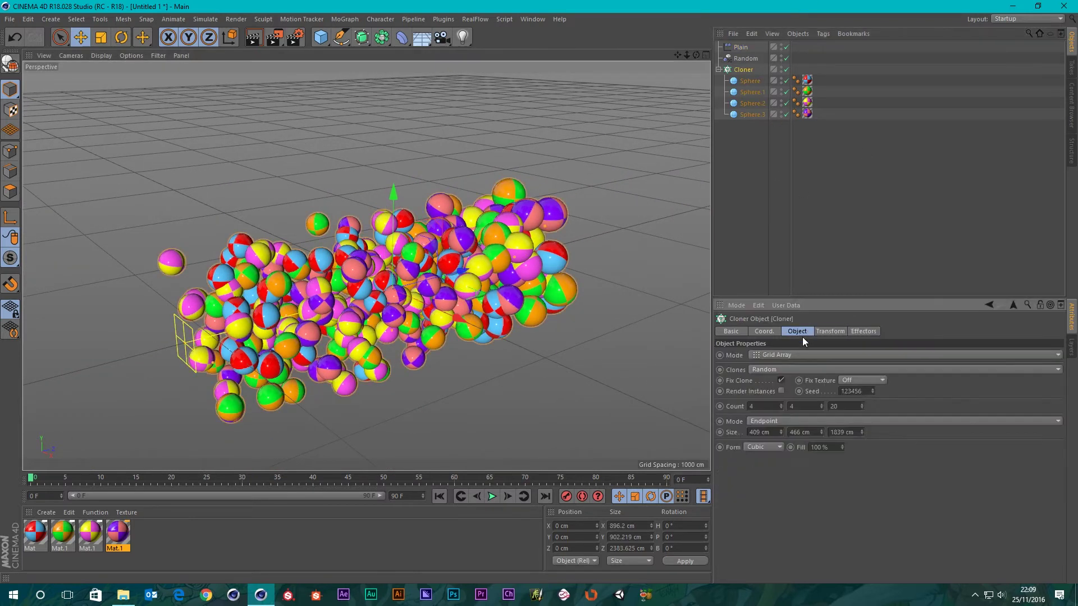
{"action": "left_click", "coordinate": [745, 58]}
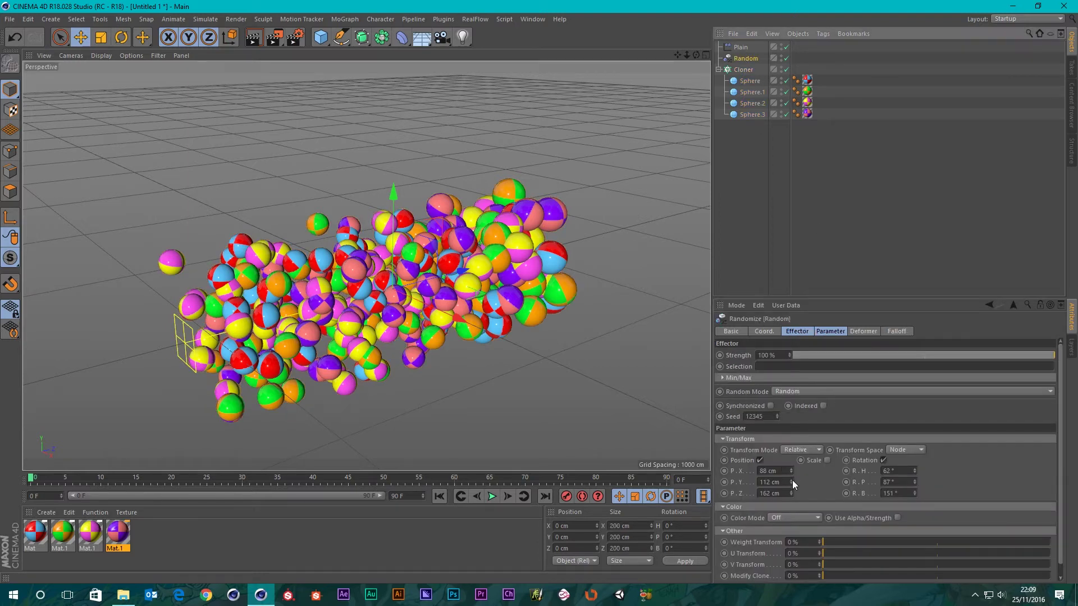
{"action": "left_click_drag", "start_coordinate": [792, 493], "coordinate": [789, 499]}
{"action": "key", "text": "ctrl+z"}
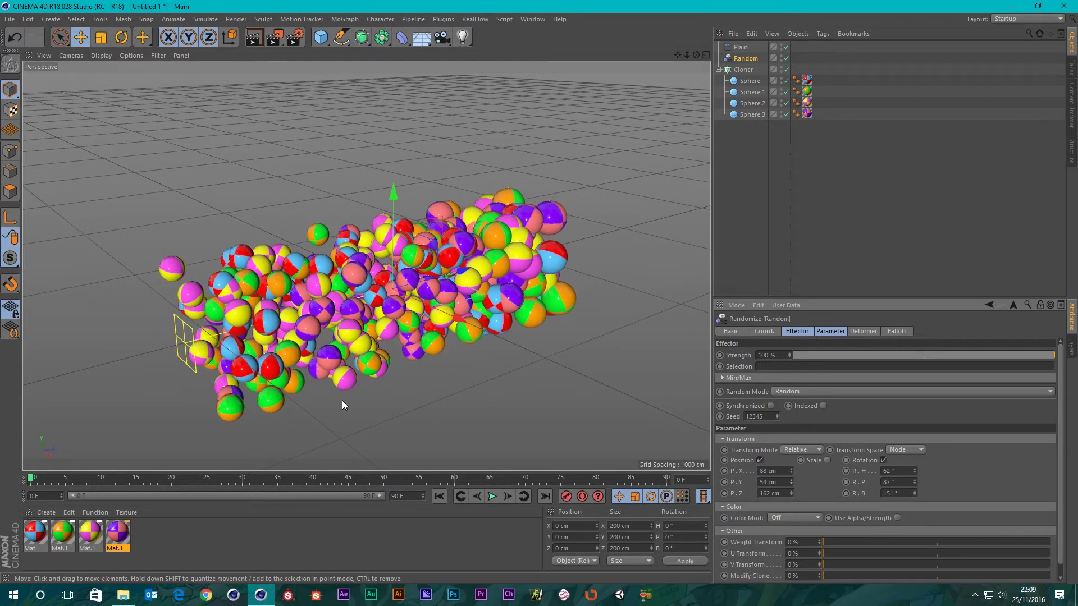
Hide the grid in the perspective view with the display filter
{"action": "scroll", "coordinate": [228, 252], "scroll_direction": "up", "scroll_amount": 6}
{"action": "mouse_move", "coordinate": [326, 284]}
{"action": "left_mouse_down", "text": "alt"}
{"action": "mouse_move", "coordinate": [368, 274]}
{"action": "mouse_move", "coordinate": [144, 149]}
{"action": "mouse_move", "coordinate": [183, 277]}
{"action": "mouse_move", "coordinate": [412, 259]}
{"action": "mouse_move", "coordinate": [388, 224]}
{"action": "left_mouse_up", "text": "alt"}
{"action": "scroll", "coordinate": [369, 275], "scroll_direction": "down", "scroll_amount": 10}
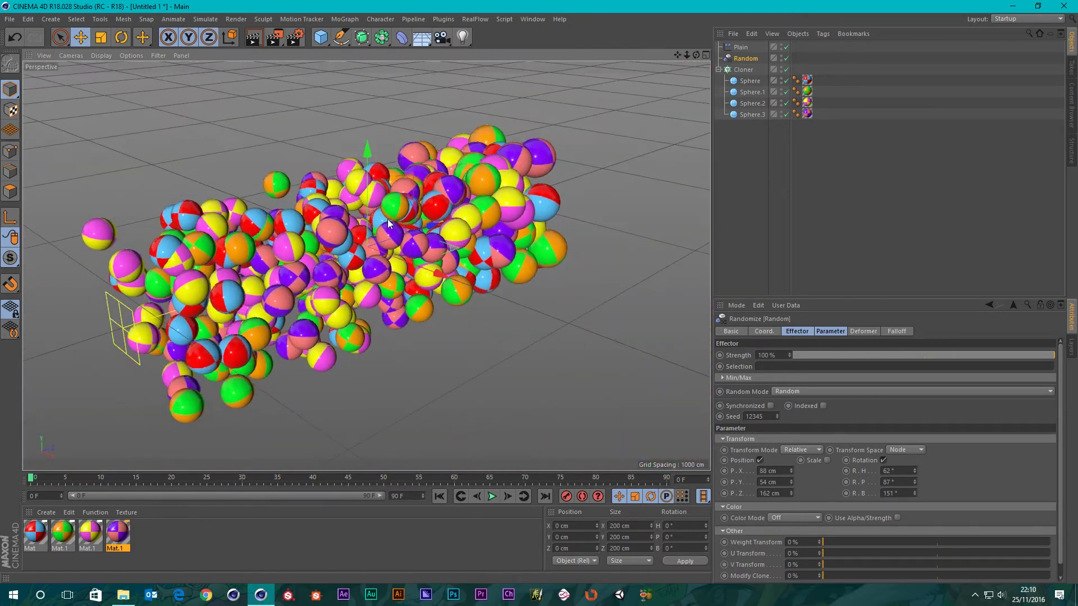
{"action": "scroll", "coordinate": [389, 223], "scroll_direction": "up", "scroll_amount": 12}
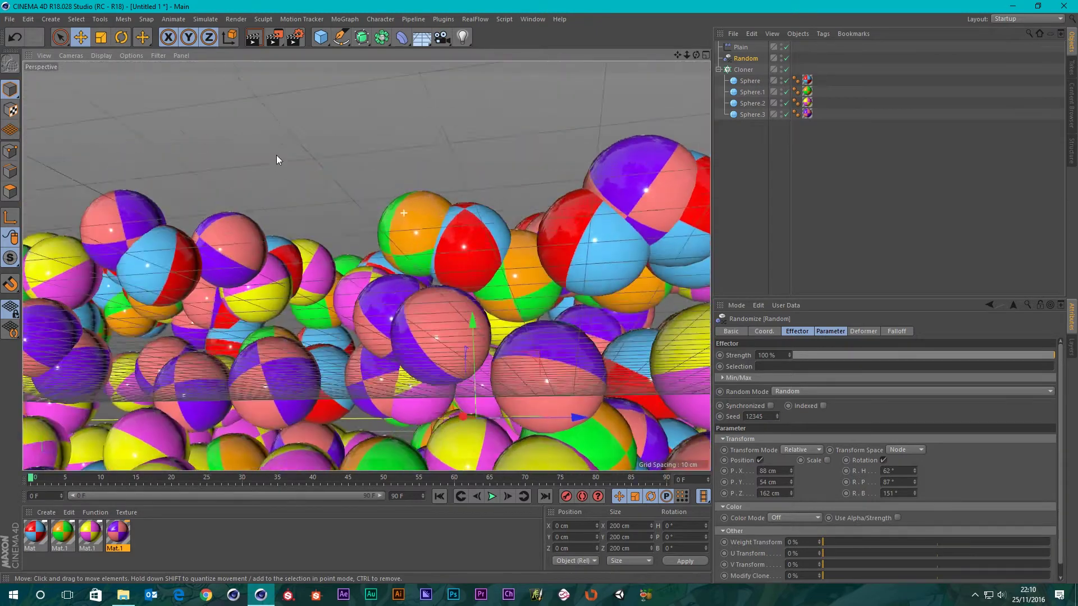
{"action": "scroll", "coordinate": [276, 155], "scroll_direction": "down", "scroll_amount": 8}
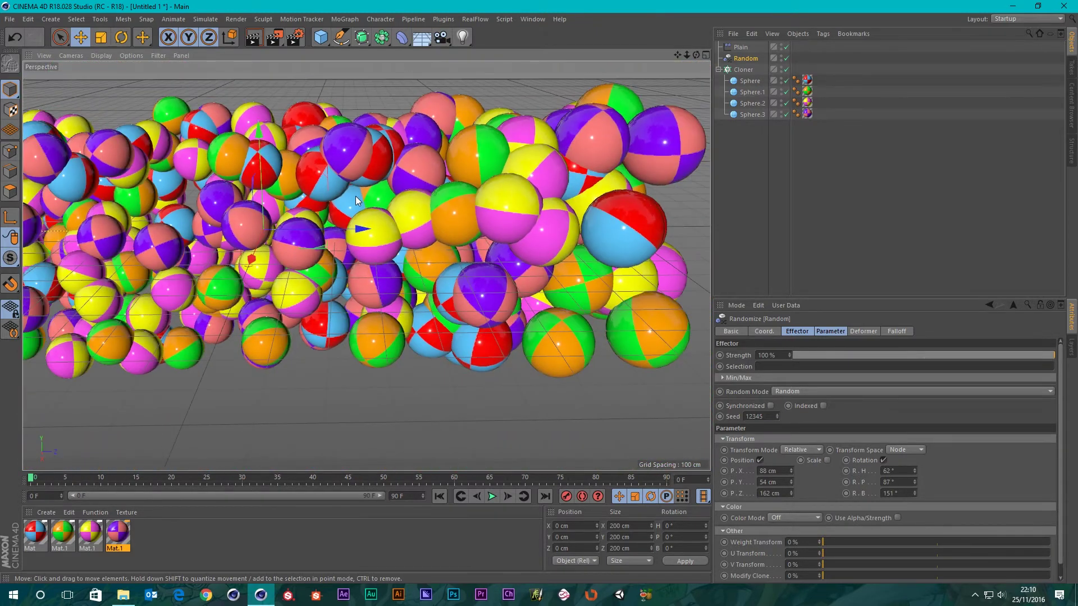
{"action": "left_click_drag", "start_coordinate": [356, 196], "coordinate": [135, 68], "text": "alt"}
{"action": "left_click", "coordinate": [157, 56]}
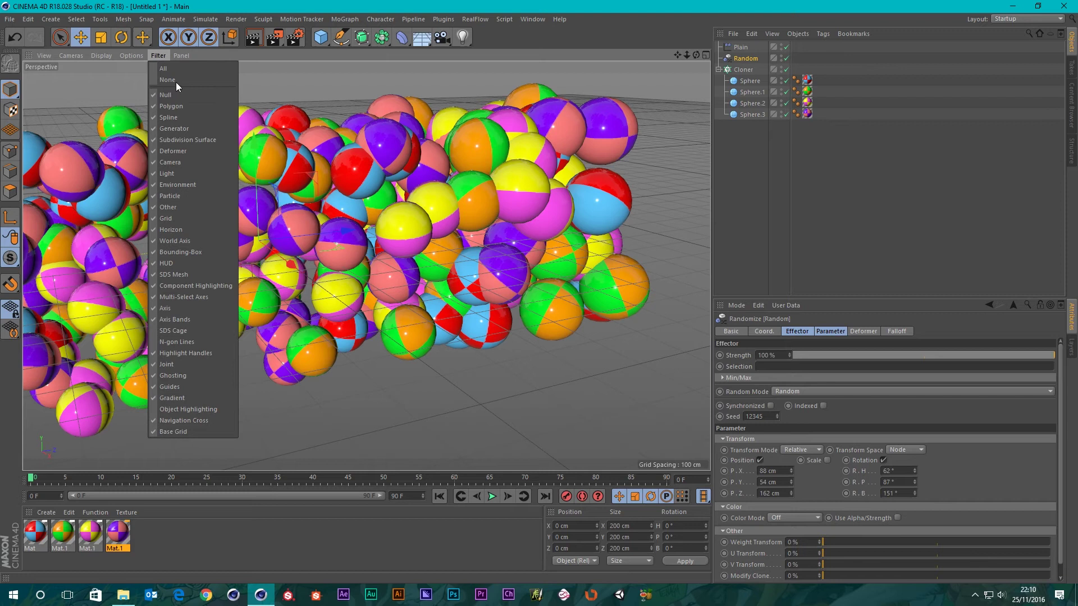
{"action": "left_click", "coordinate": [167, 219]}
{"action": "left_click_drag", "start_coordinate": [168, 219], "coordinate": [396, 231], "text": "alt"}
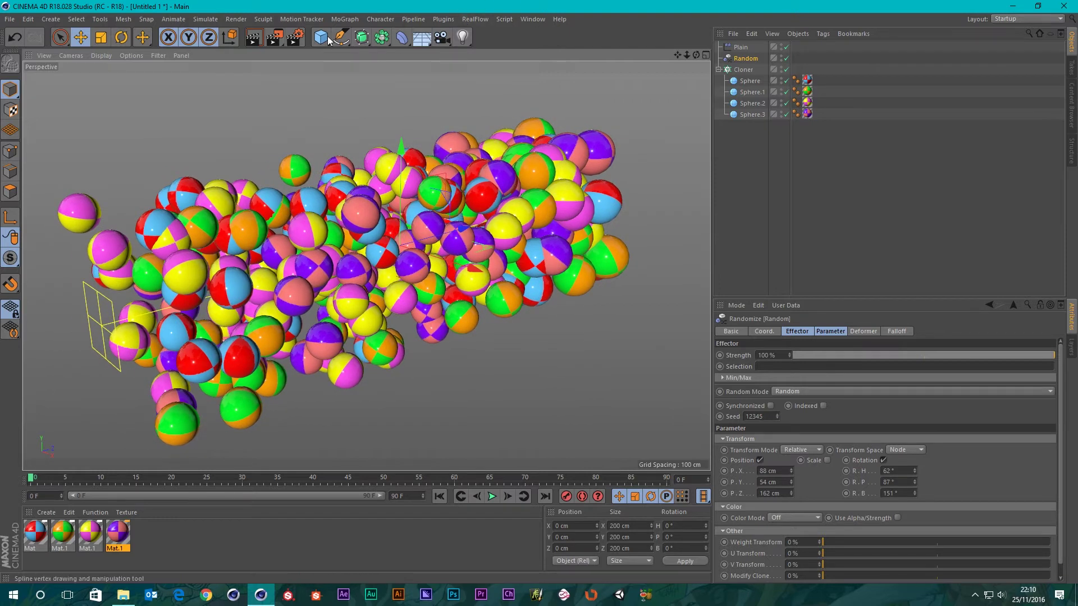
Add a MoGraph Push Apart effector to the Cloner to separate the overlapping spheres
{"action": "left_click", "coordinate": [743, 70]}
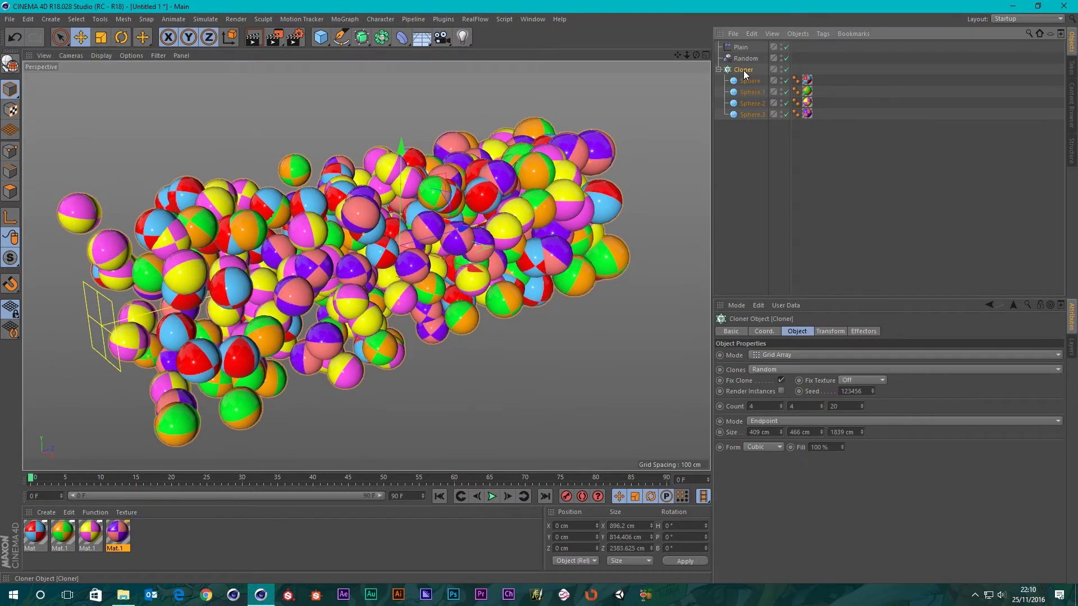
{"action": "left_click", "coordinate": [340, 19]}
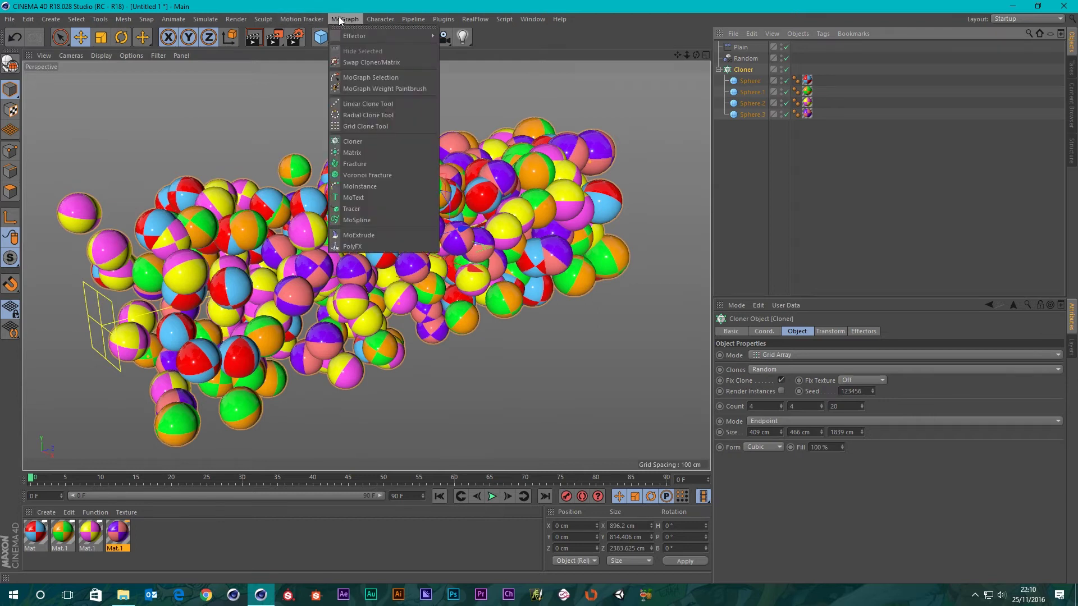
{"action": "mouse_move", "coordinate": [365, 35]}
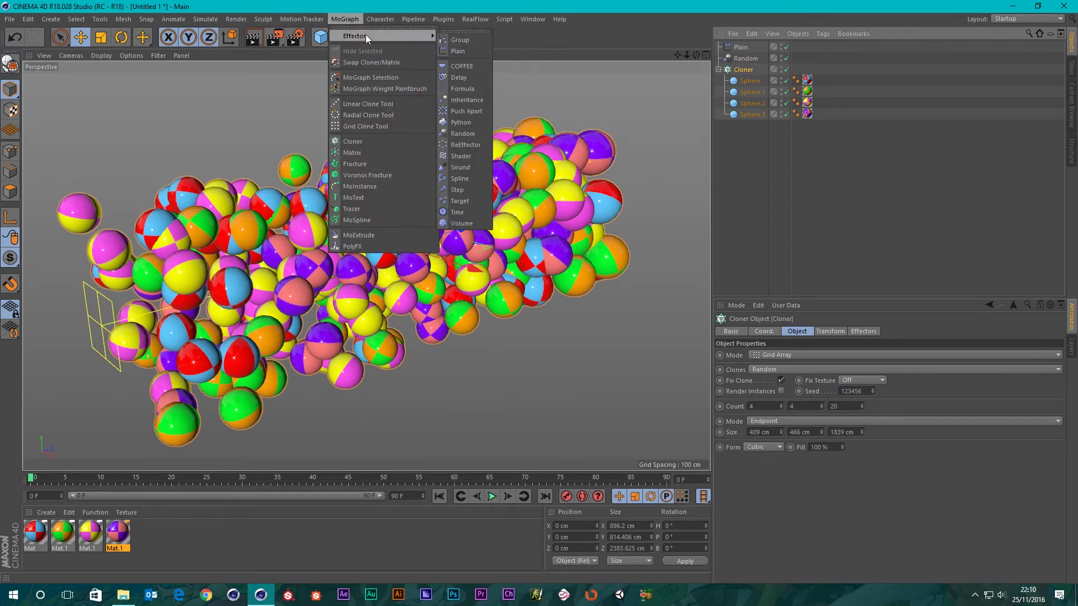
{"action": "left_click", "coordinate": [466, 114]}
{"action": "scroll", "coordinate": [463, 160], "scroll_direction": "up", "scroll_amount": 3}
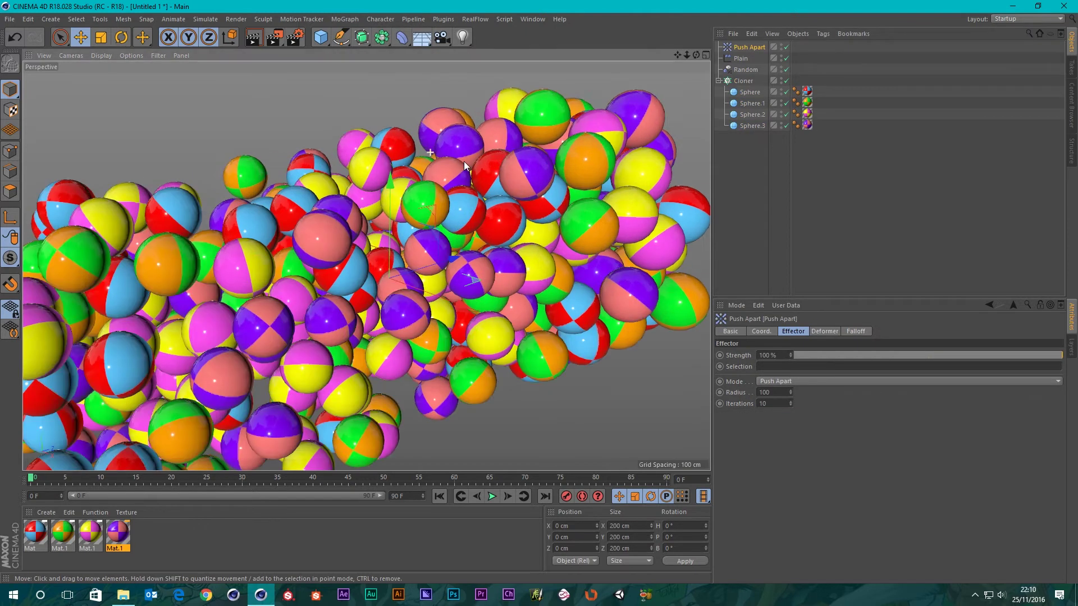
{"action": "left_click_drag", "start_coordinate": [464, 161], "coordinate": [403, 182], "text": "alt"}
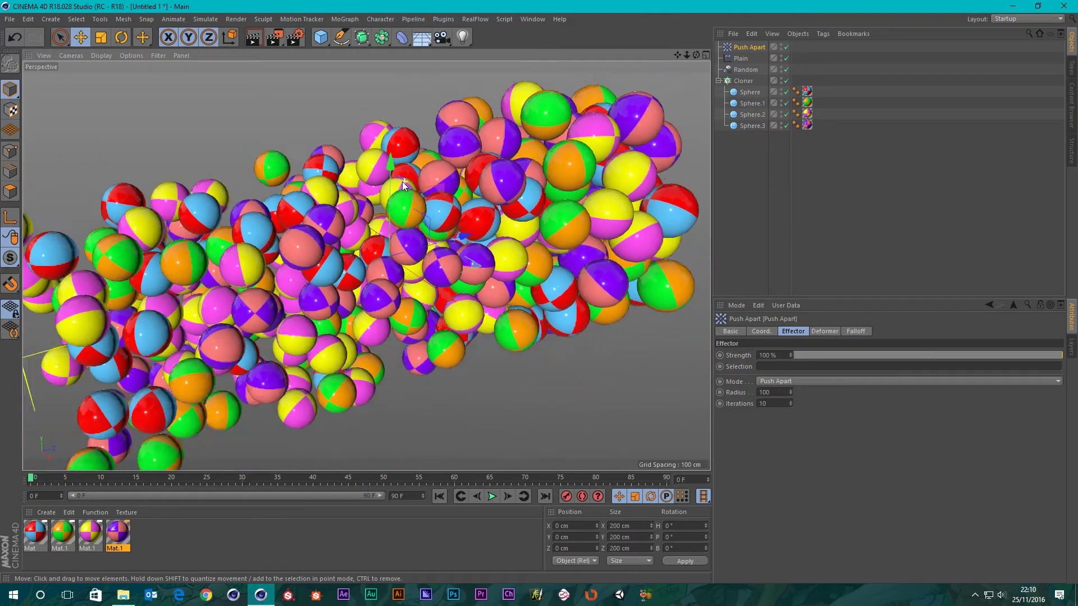
{"action": "scroll", "coordinate": [402, 186], "scroll_direction": "down", "scroll_amount": 3}
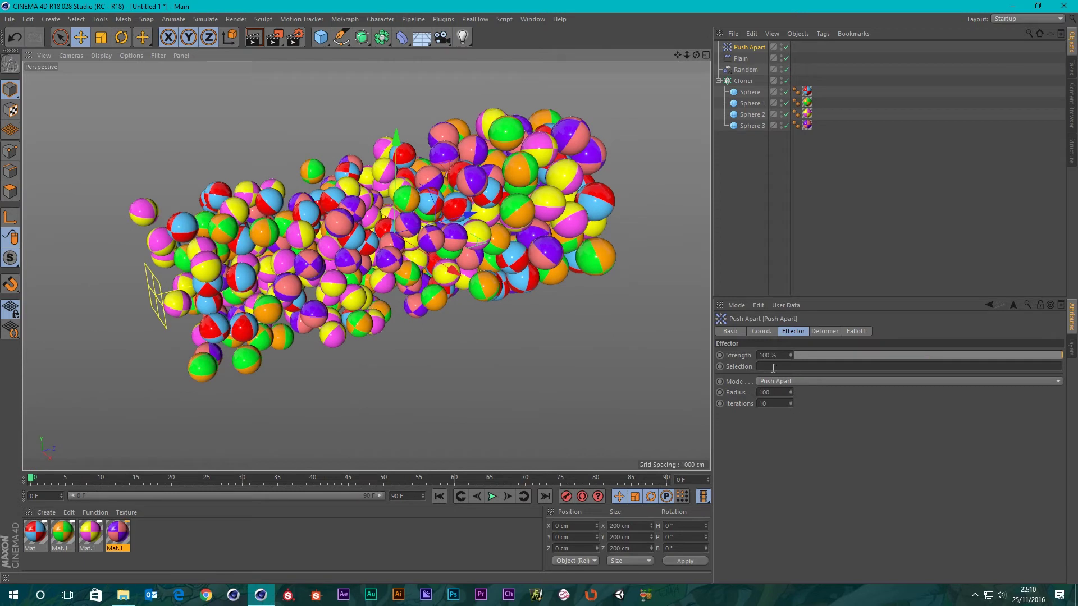
Set the Push Apart effector's strength to 100% and its radius to 0
{"action": "left_click_drag", "start_coordinate": [1025, 355], "coordinate": [1062, 356]}
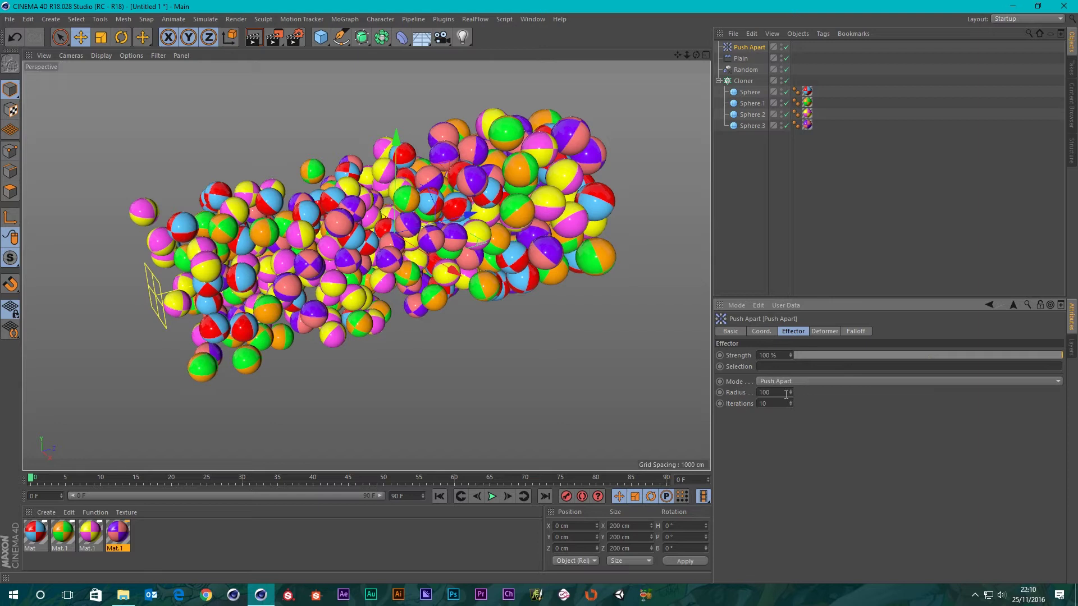
{"action": "left_click_drag", "start_coordinate": [792, 393], "coordinate": [792, 438]}
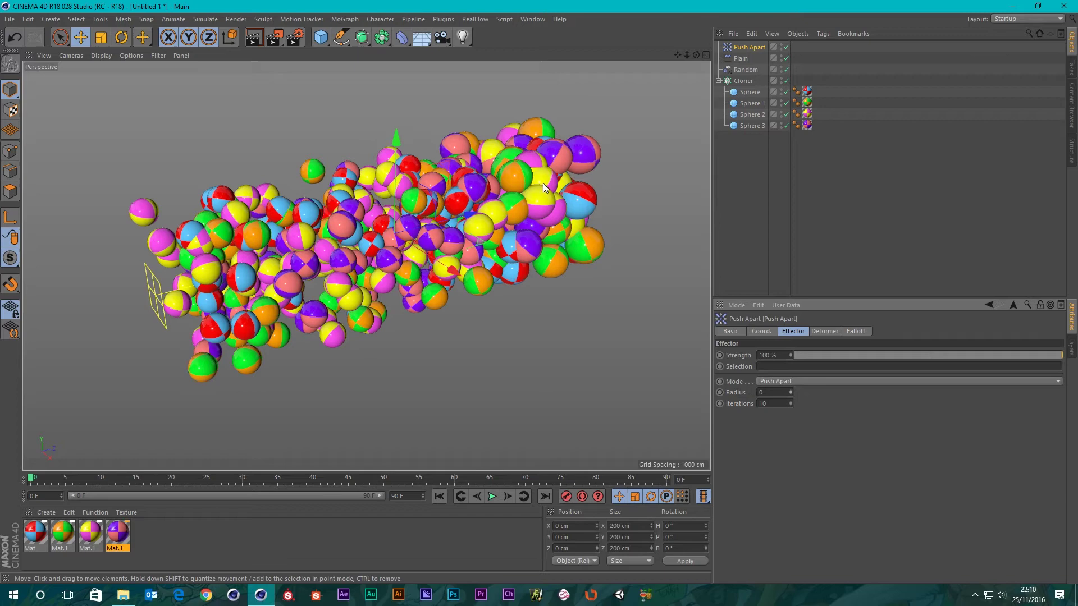
{"action": "scroll", "coordinate": [544, 183], "scroll_direction": "up", "scroll_amount": 10}
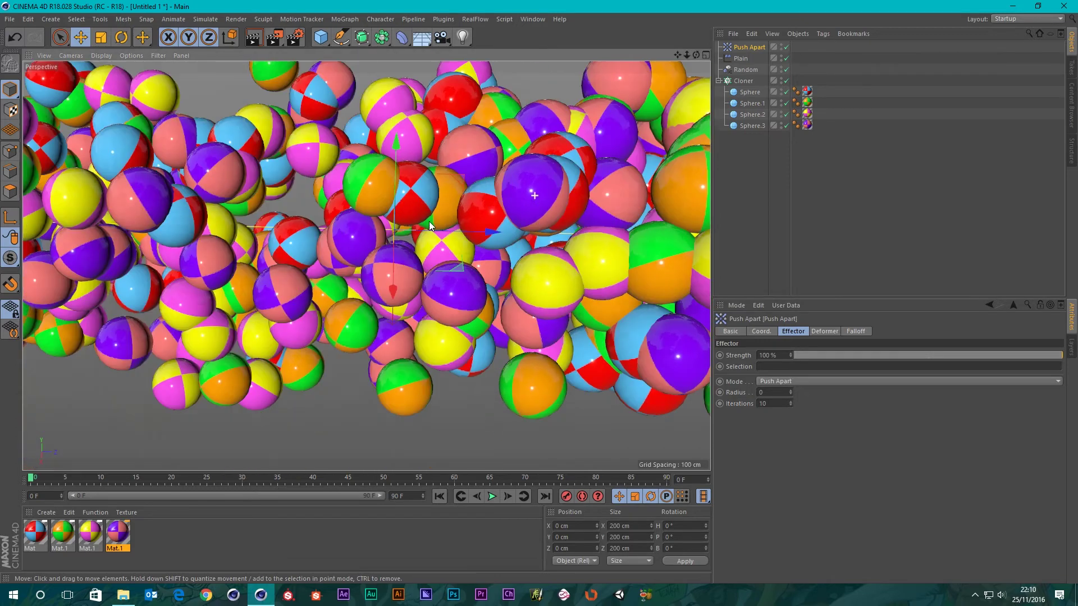
{"action": "left_click_drag", "start_coordinate": [429, 221], "coordinate": [524, 235], "text": "alt"}
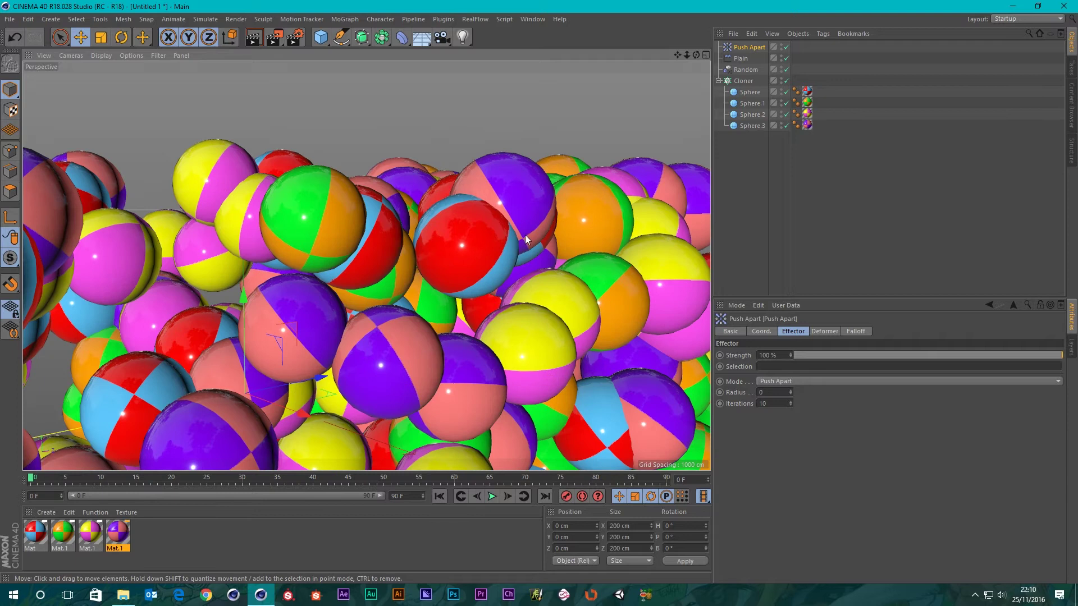
Disable and re-enable the Push Apart effector to compare how the spheres overlap with and without it
{"action": "scroll", "coordinate": [526, 235], "scroll_direction": "down", "scroll_amount": 4}
{"action": "left_click", "coordinate": [787, 47]}
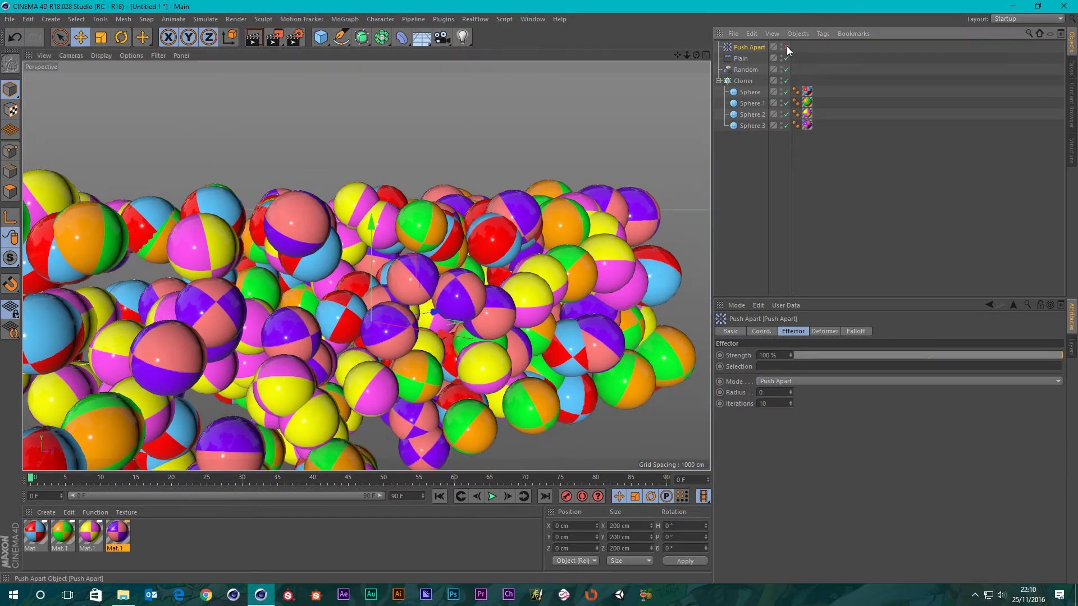
{"action": "left_click", "coordinate": [787, 48]}
{"action": "scroll", "coordinate": [389, 279], "scroll_direction": "down", "scroll_amount": 3}
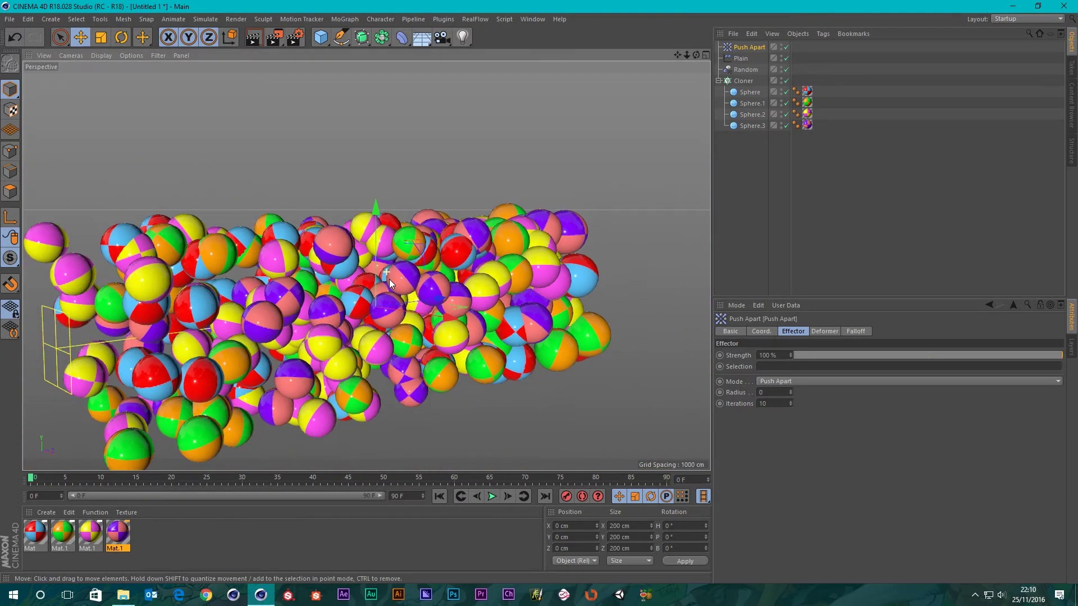
Raise the Push Apart effector's radius to 101 to spread the overlapping spheres
{"action": "left_click_drag", "start_coordinate": [392, 277], "coordinate": [339, 306], "text": "alt"}
{"action": "middle_click_drag", "start_coordinate": [339, 302], "coordinate": [364, 280], "text": "alt"}
{"action": "scroll", "coordinate": [370, 225], "scroll_direction": "up", "scroll_amount": 5}
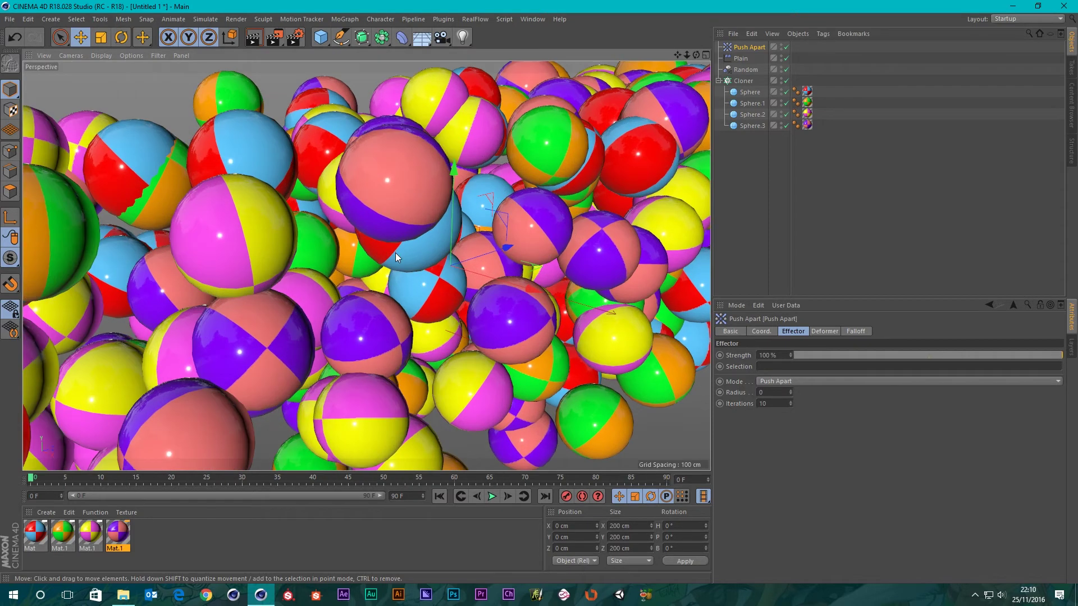
{"action": "left_click_drag", "start_coordinate": [395, 253], "coordinate": [261, 211], "text": "alt"}
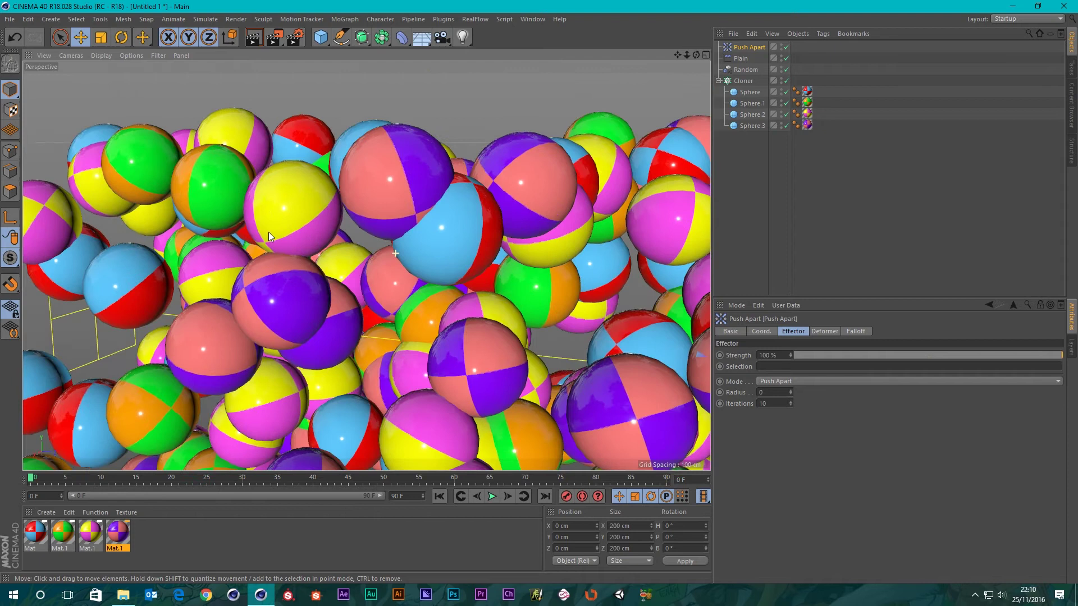
{"action": "left_click", "coordinate": [789, 391]}
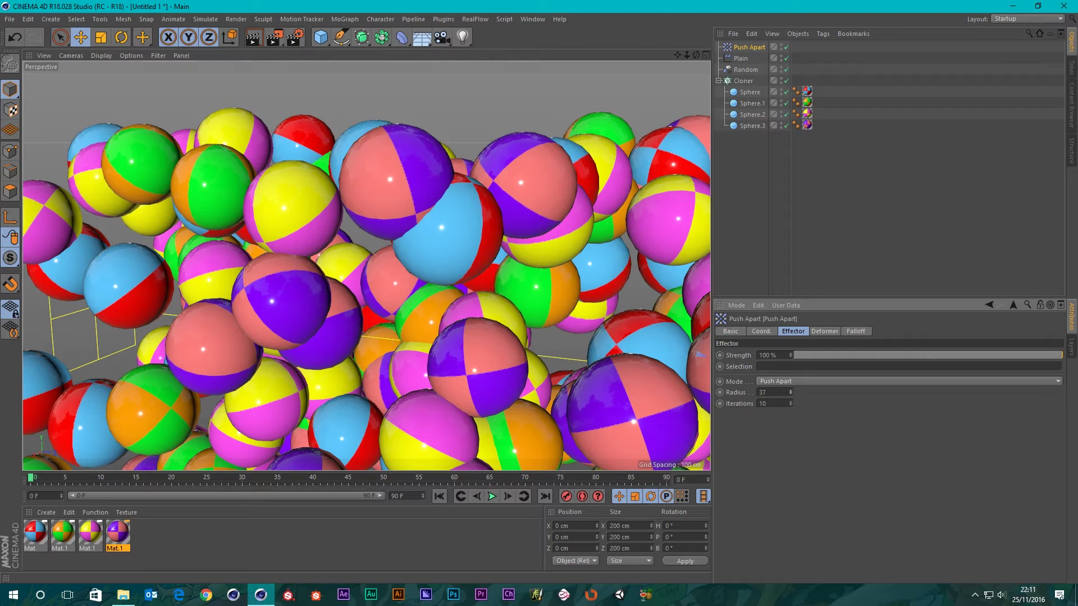
{"action": "left_click_drag", "start_coordinate": [790, 391], "coordinate": [790, 356]}
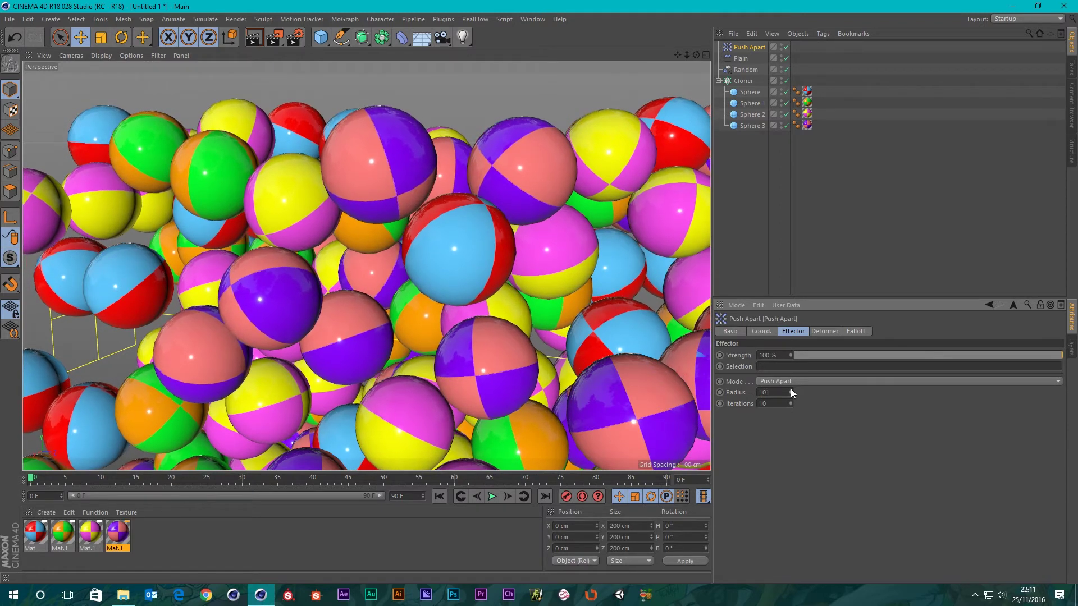
Examine the sphere cloud from several sides and up close for clones that still intersect
{"action": "scroll", "coordinate": [385, 316], "scroll_direction": "down", "scroll_amount": 10}
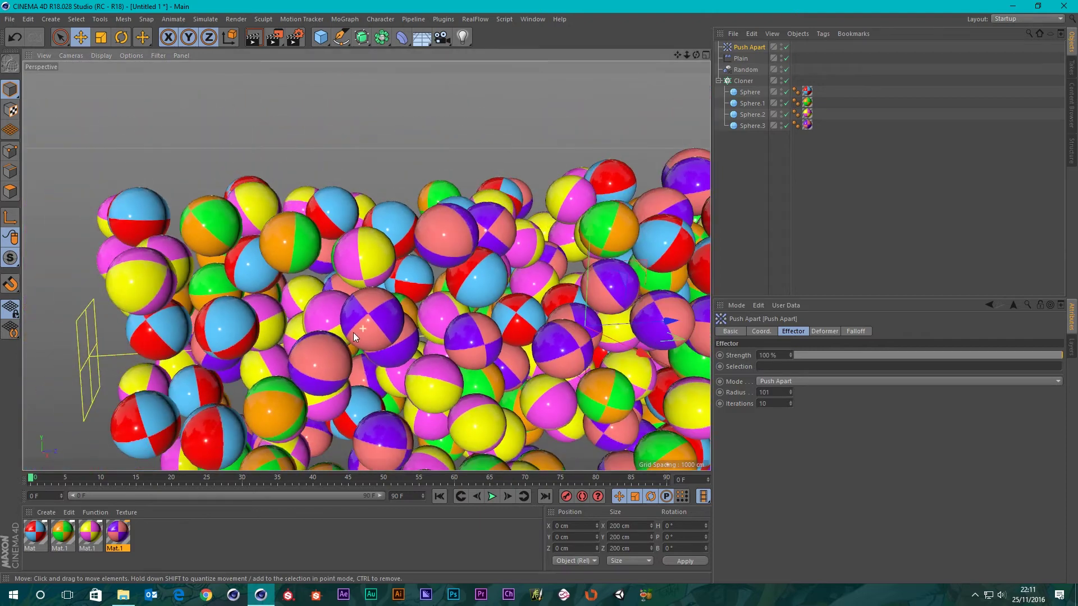
{"action": "middle_click_drag", "start_coordinate": [354, 332], "coordinate": [472, 261], "text": "alt"}
{"action": "left_click_drag", "start_coordinate": [341, 289], "coordinate": [443, 299], "text": "alt"}
{"action": "mouse_move", "coordinate": [473, 204]}
{"action": "left_mouse_down", "text": "alt"}
{"action": "mouse_move", "coordinate": [524, 248]}
{"action": "mouse_move", "coordinate": [479, 208]}
{"action": "left_mouse_up", "text": "alt"}
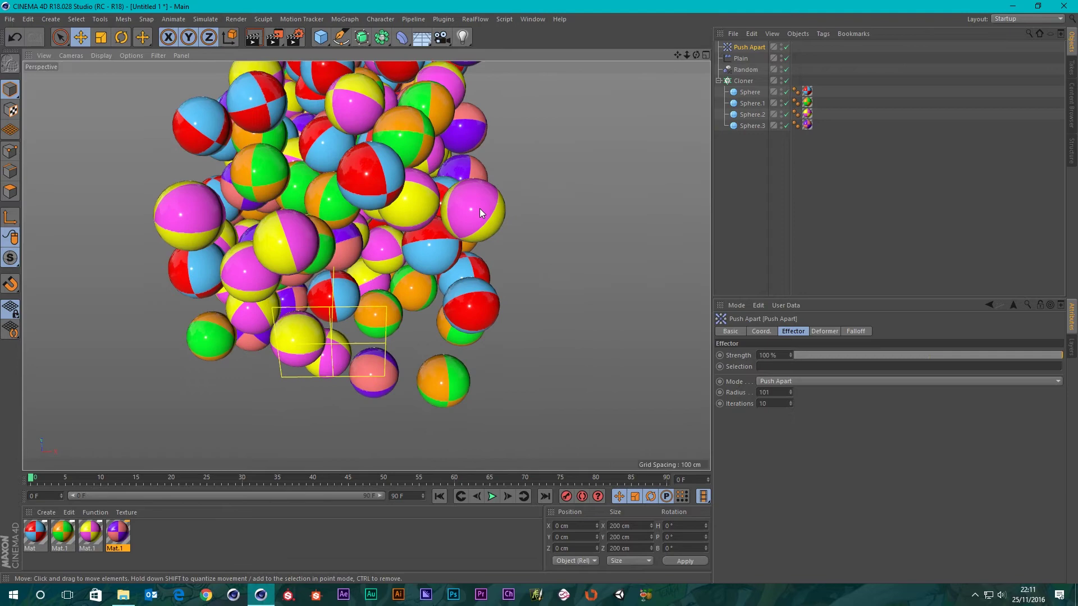
{"action": "scroll", "coordinate": [436, 200], "scroll_direction": "up", "scroll_amount": 8}
{"action": "scroll", "coordinate": [463, 228], "scroll_direction": "down", "scroll_amount": 10}
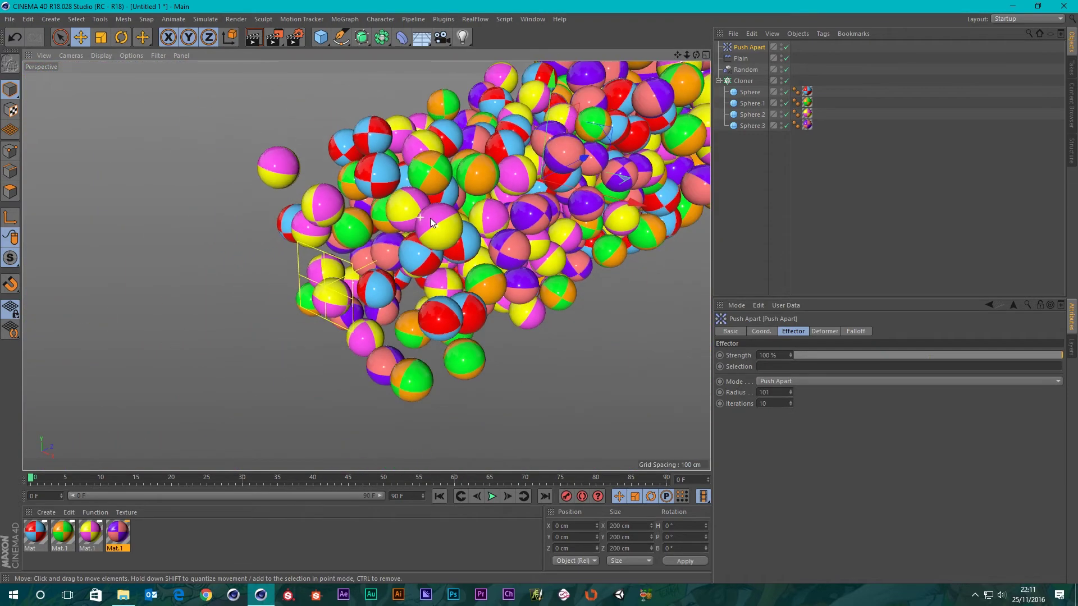
{"action": "left_click_drag", "start_coordinate": [430, 218], "coordinate": [395, 271], "text": "alt"}
{"action": "scroll", "coordinate": [396, 270], "scroll_direction": "down", "scroll_amount": 1}
{"action": "middle_click_drag", "start_coordinate": [403, 278], "coordinate": [394, 260], "text": "alt"}
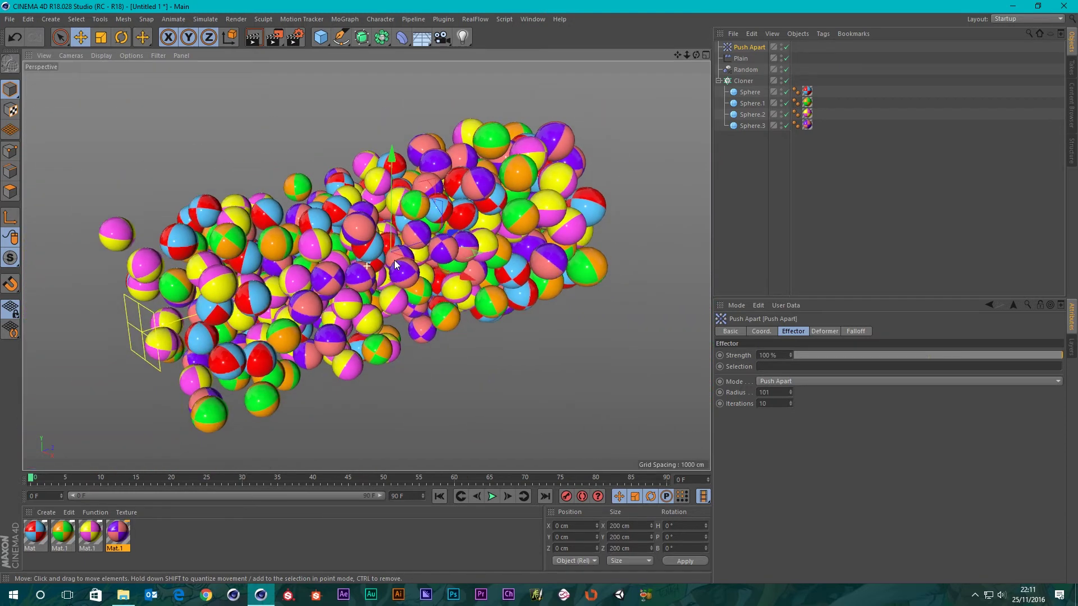
{"action": "scroll", "coordinate": [375, 260], "scroll_direction": "up", "scroll_amount": 6}
{"action": "scroll", "coordinate": [375, 261], "scroll_direction": "up", "scroll_amount": 2}
{"action": "left_click_drag", "start_coordinate": [488, 318], "coordinate": [477, 437], "text": "alt"}
{"action": "scroll", "coordinate": [492, 415], "scroll_direction": "up", "scroll_amount": 6}
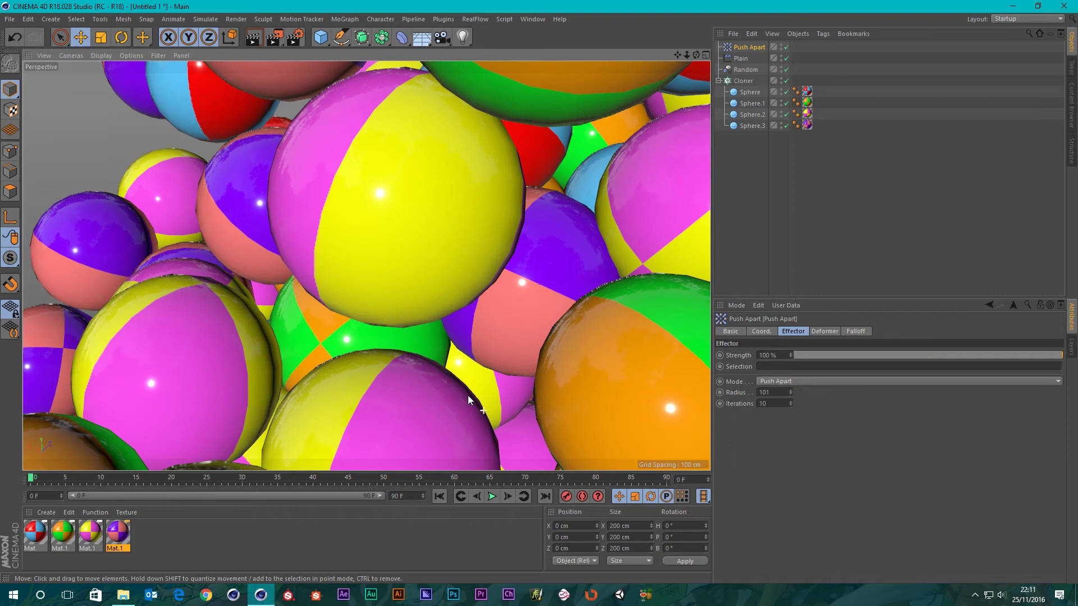
{"action": "mouse_move", "coordinate": [443, 355]}
{"action": "left_mouse_down", "text": "alt"}
{"action": "mouse_move", "coordinate": [493, 383]}
{"action": "mouse_move", "coordinate": [507, 440]}
{"action": "mouse_move", "coordinate": [700, 255]}
{"action": "mouse_move", "coordinate": [562, 337]}
{"action": "mouse_move", "coordinate": [443, 356]}
{"action": "mouse_move", "coordinate": [459, 404]}
{"action": "mouse_move", "coordinate": [449, 359]}
{"action": "left_mouse_up", "text": "alt"}
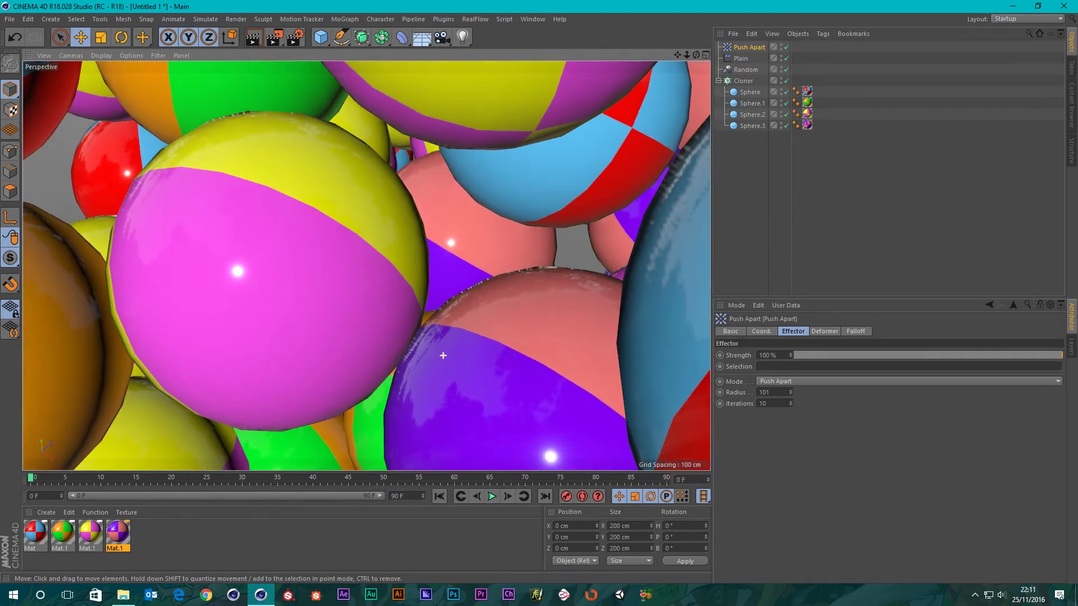
{"action": "scroll", "coordinate": [214, 230], "scroll_direction": "down", "scroll_amount": 6}
{"action": "scroll", "coordinate": [231, 248], "scroll_direction": "down", "scroll_amount": 10}
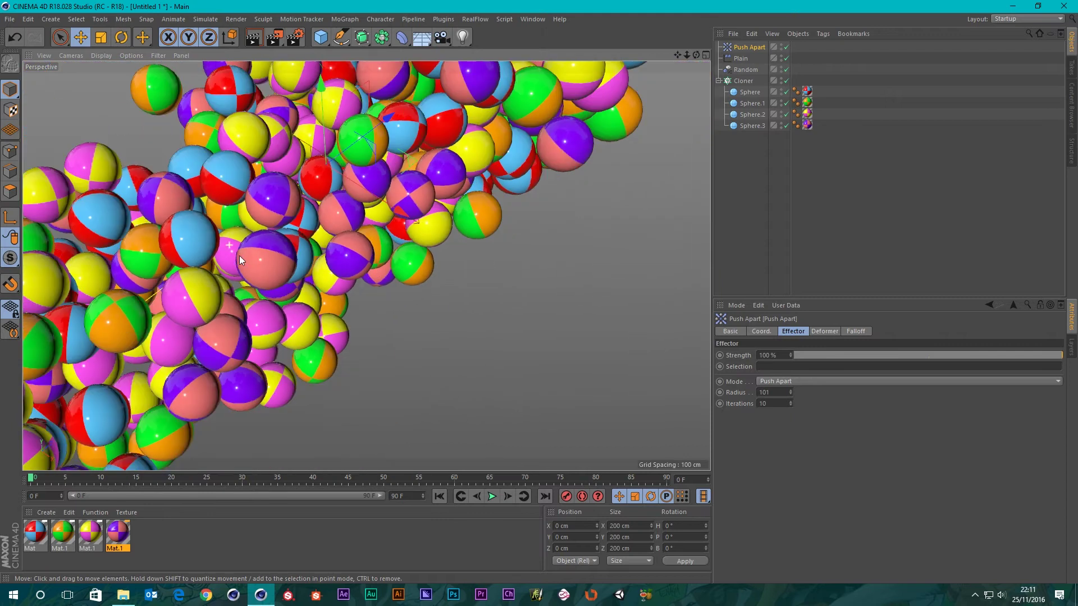
{"action": "left_click_drag", "start_coordinate": [447, 310], "coordinate": [488, 241], "text": "alt"}
Read the help entry for the Push Apart effector's Iterations setting and close the help window
{"action": "right_click", "coordinate": [740, 406]}
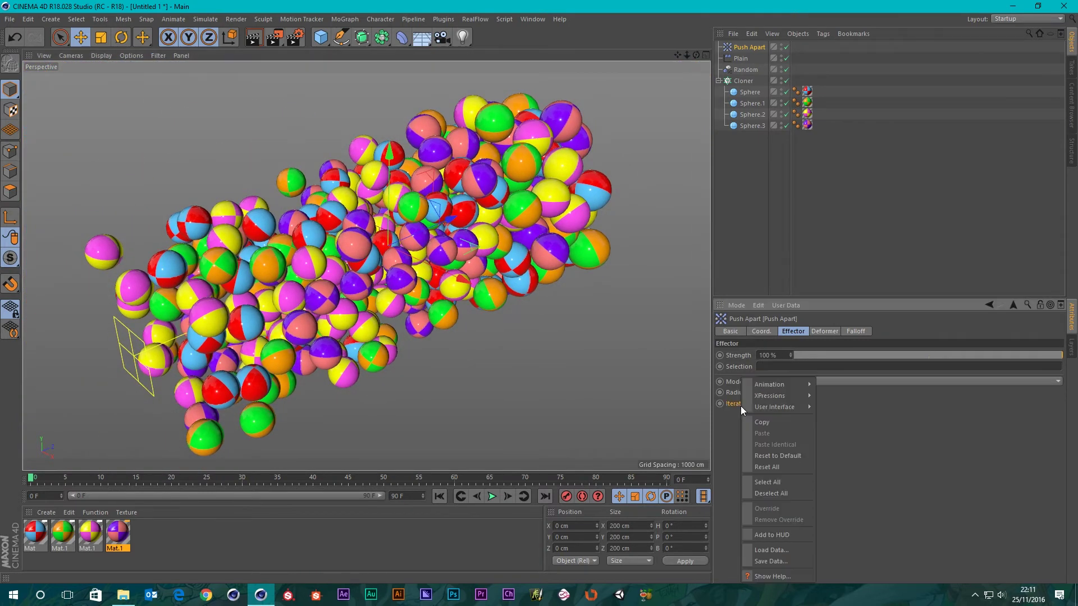
{"action": "left_click", "coordinate": [766, 575]}
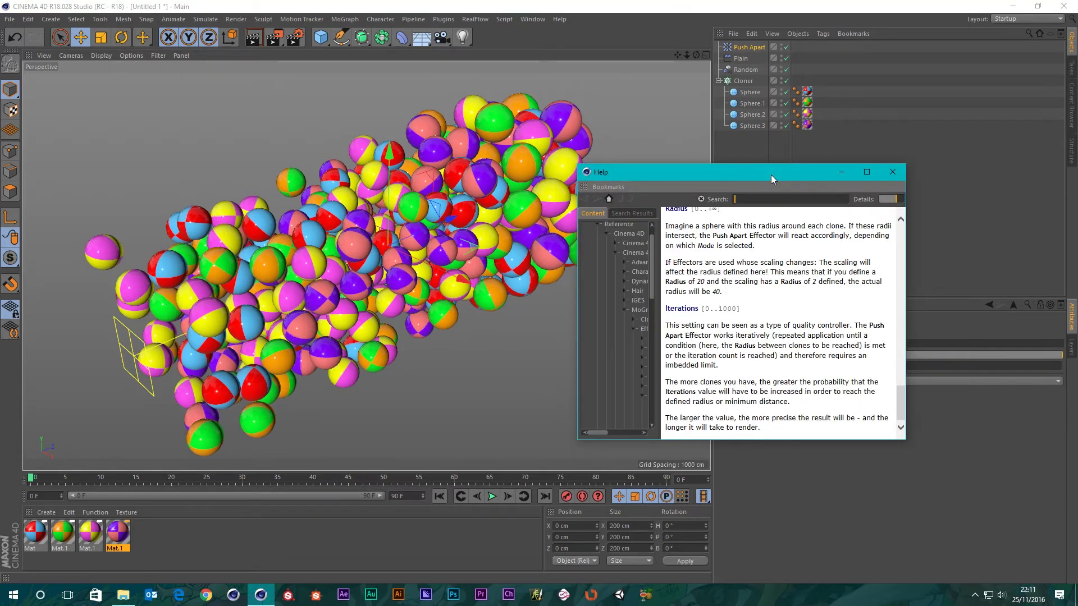
{"action": "left_click_drag", "start_coordinate": [769, 173], "coordinate": [480, 73]}
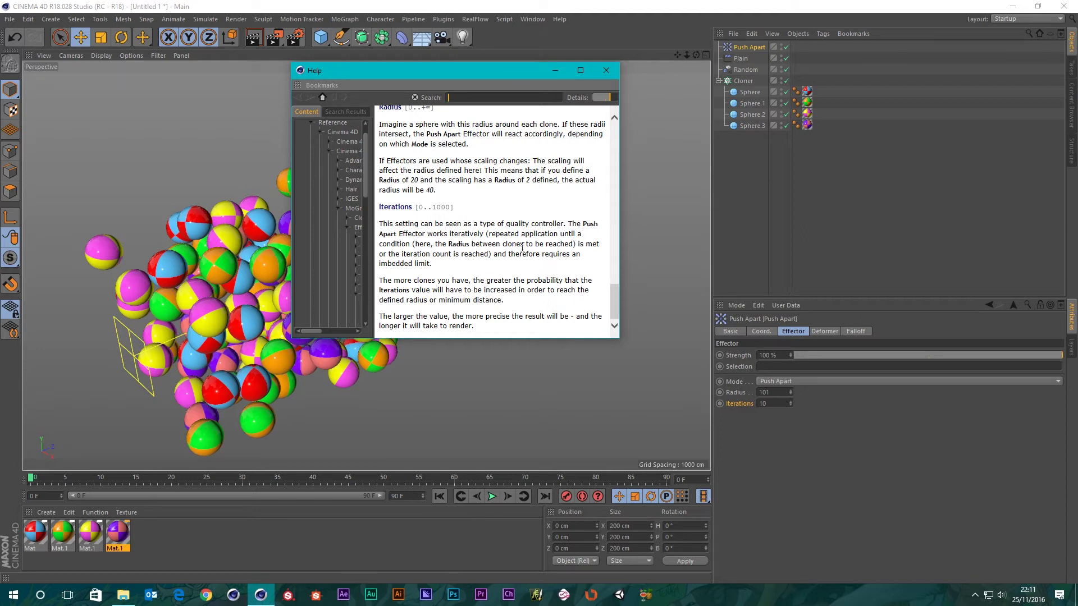
{"action": "left_click", "coordinate": [607, 72]}
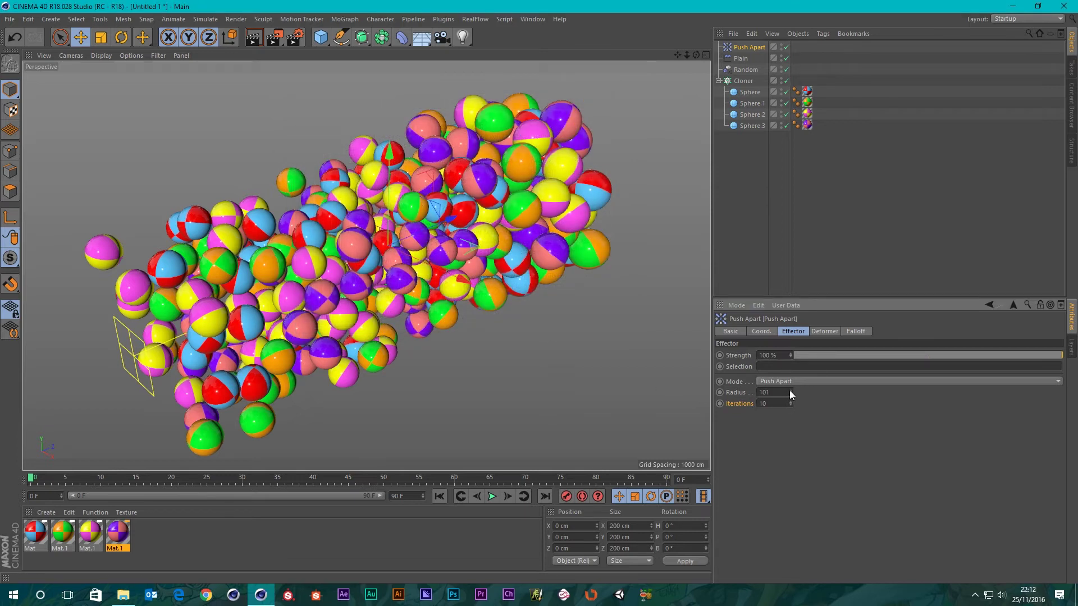
Increase the Push Apart effector's radius to 116 and check the spacing between the spheres
{"action": "left_click_drag", "start_coordinate": [790, 390], "coordinate": [805, 390]}
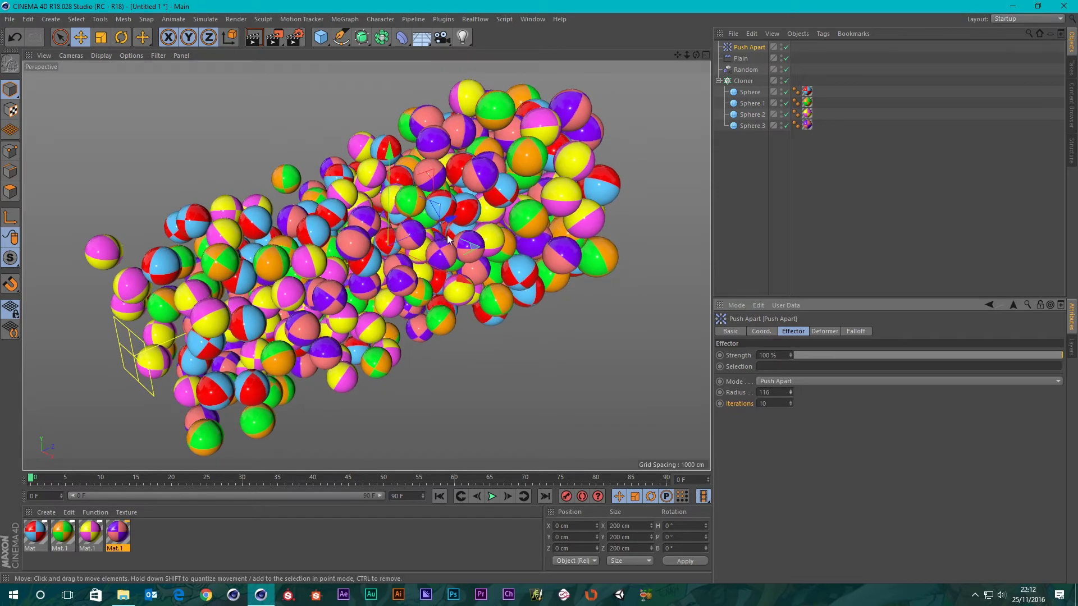
{"action": "scroll", "coordinate": [429, 250], "scroll_direction": "up", "scroll_amount": 5}
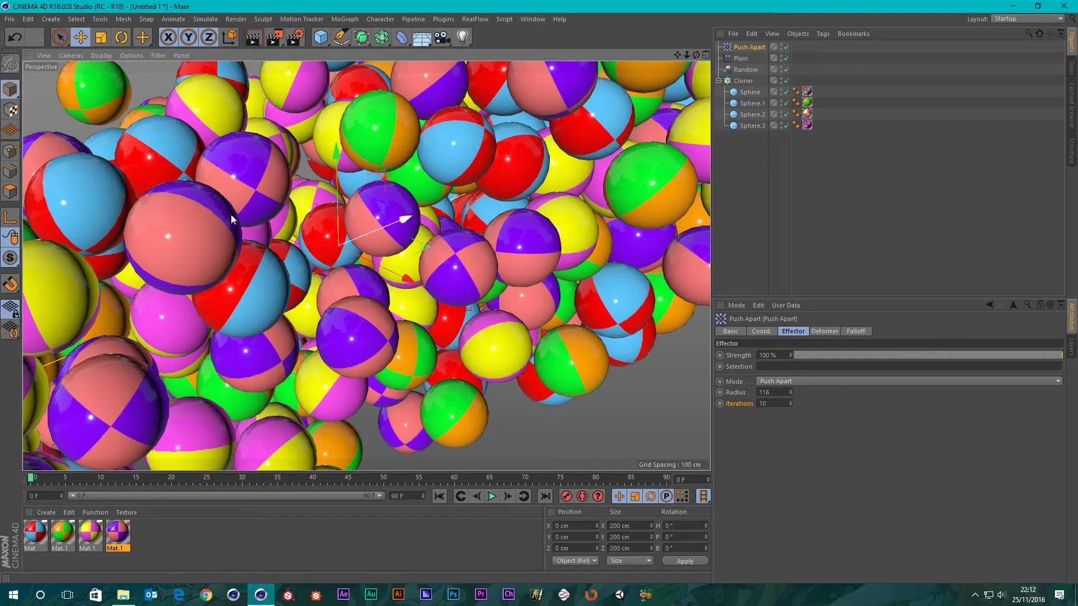
{"action": "scroll", "coordinate": [322, 286], "scroll_direction": "down", "scroll_amount": 5}
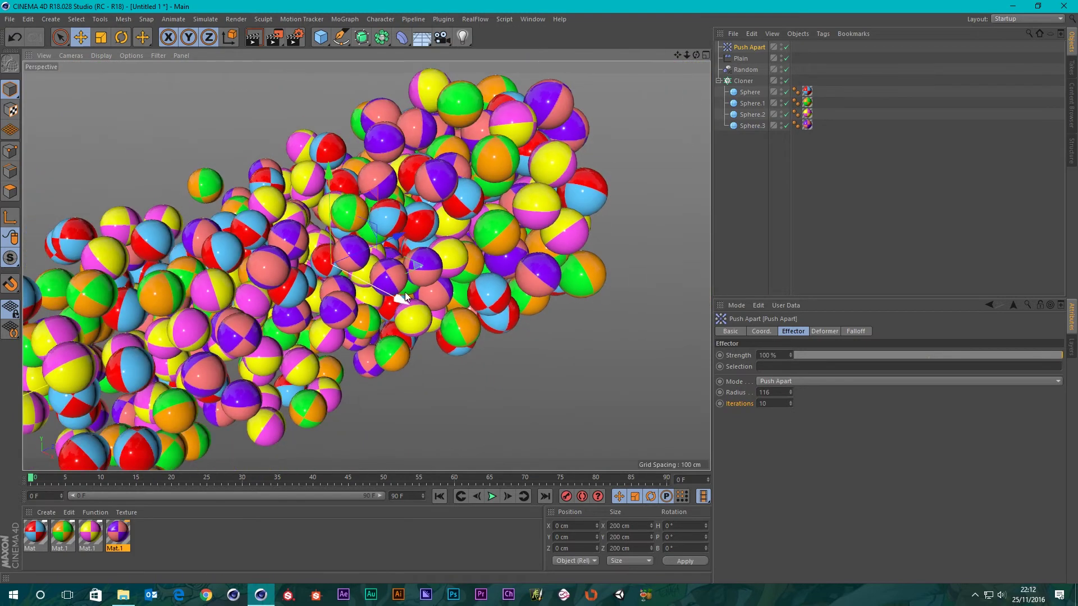
Undo the Push Apart radius changes and inspect the overlapping spheres up close
{"action": "key", "text": "ctrl+z"}
{"action": "scroll", "coordinate": [293, 260], "scroll_direction": "down", "scroll_amount": 3}
{"action": "scroll", "coordinate": [299, 285], "scroll_direction": "up", "scroll_amount": 5}
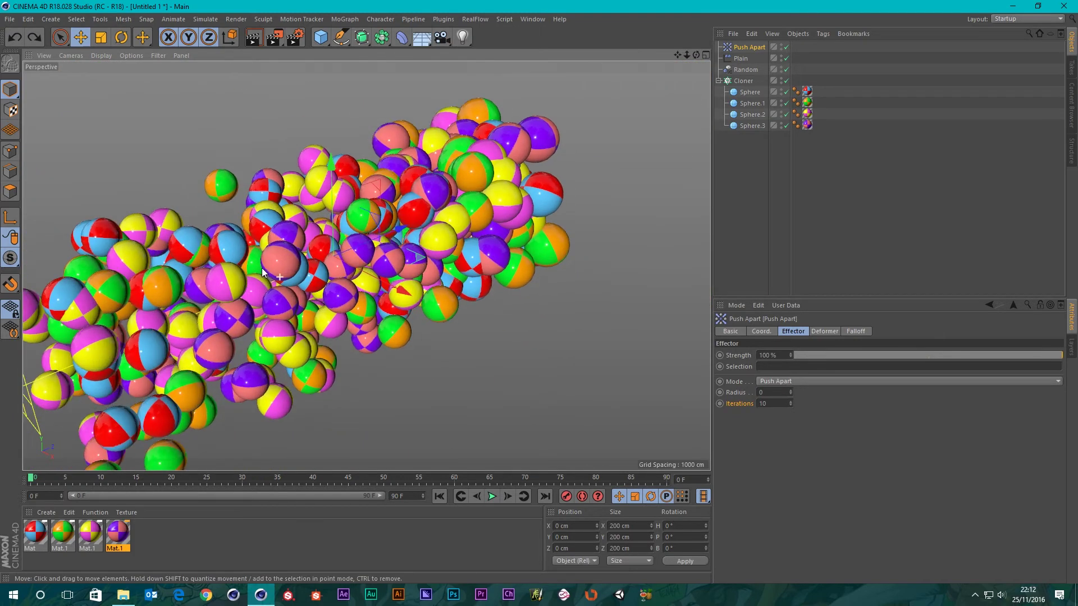
{"action": "scroll", "coordinate": [373, 278], "scroll_direction": "down", "scroll_amount": 5}
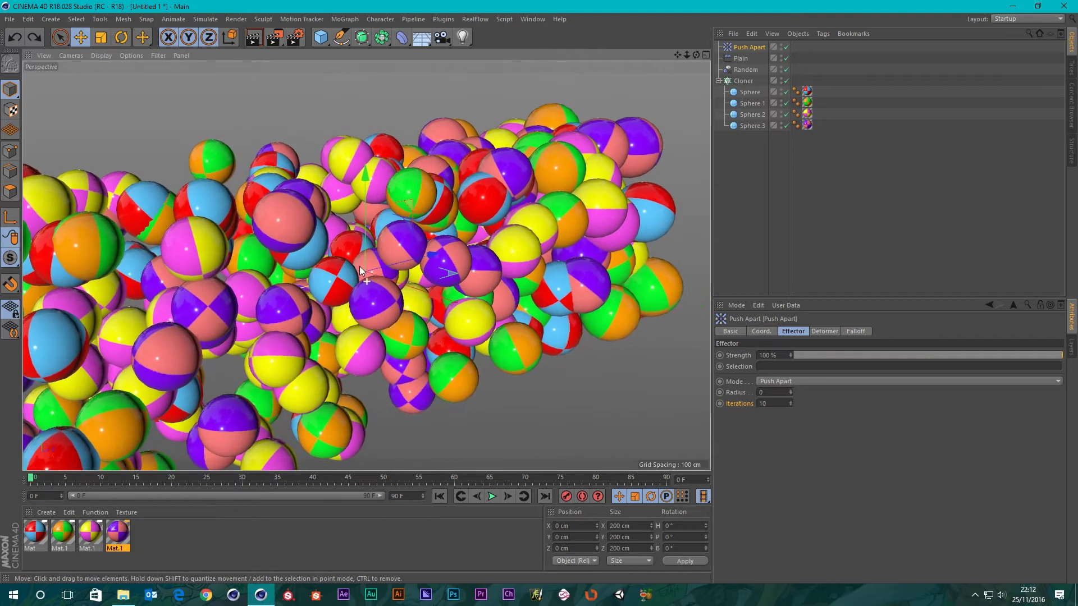
{"action": "left_click_drag", "start_coordinate": [291, 286], "coordinate": [487, 169], "text": "alt"}
{"action": "scroll", "coordinate": [293, 258], "scroll_direction": "up", "scroll_amount": 7}
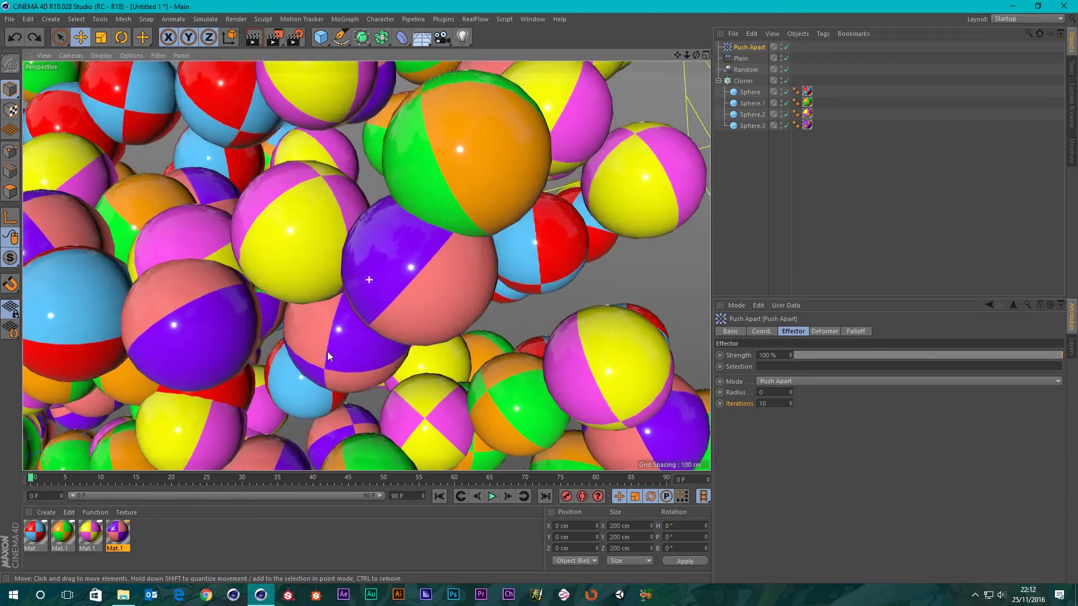
{"action": "left_click_drag", "start_coordinate": [328, 352], "coordinate": [324, 375], "text": "alt"}
Set the Push Apart effector's radius to 99 and inspect the separated spheres from different angles
{"action": "left_click_drag", "start_coordinate": [790, 391], "coordinate": [790, 335]}
{"action": "left_click_drag", "start_coordinate": [355, 369], "coordinate": [399, 258], "text": "alt"}
{"action": "left_click_drag", "start_coordinate": [260, 265], "coordinate": [236, 313], "text": "alt"}
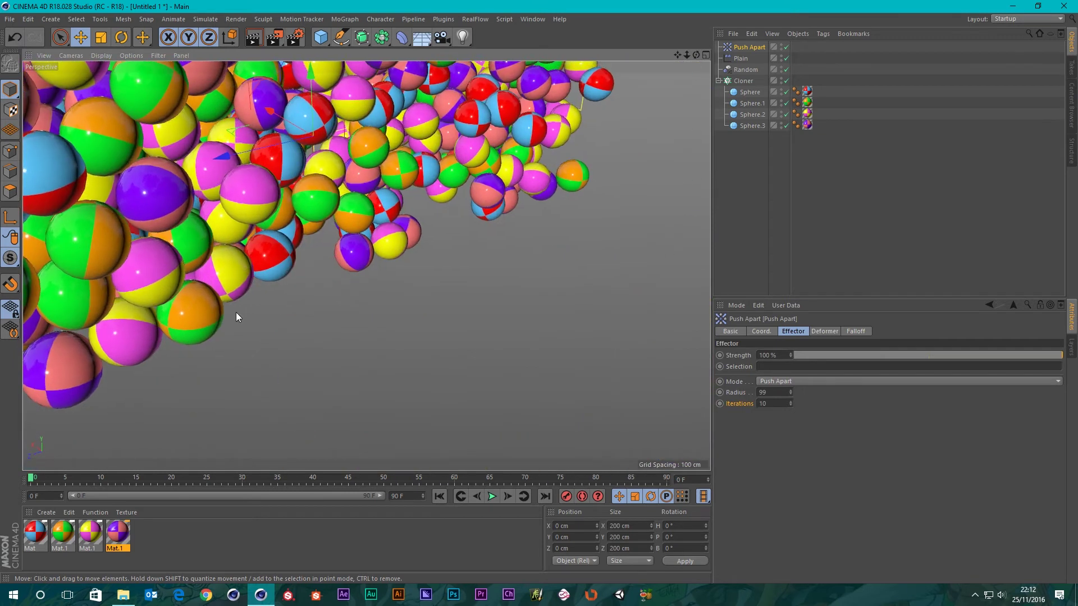
{"action": "scroll", "coordinate": [225, 235], "scroll_direction": "down", "scroll_amount": 7}
{"action": "left_click_drag", "start_coordinate": [186, 205], "coordinate": [307, 257], "text": "alt"}
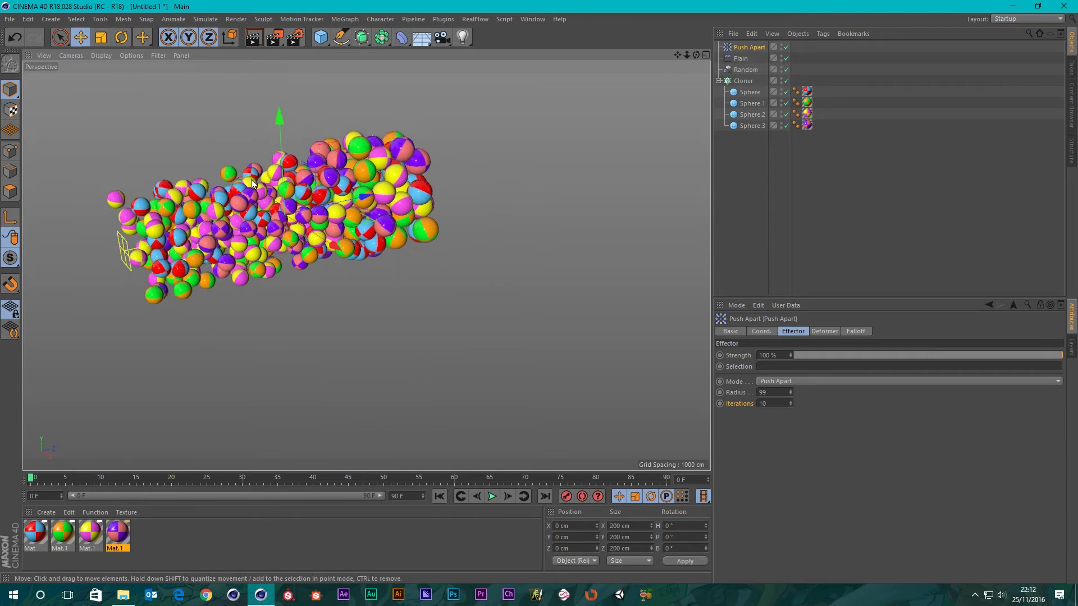
{"action": "scroll", "coordinate": [254, 183], "scroll_direction": "up", "scroll_amount": 4}
{"action": "middle_click_drag", "start_coordinate": [264, 241], "coordinate": [324, 257], "text": "alt"}
{"action": "scroll", "coordinate": [324, 256], "scroll_direction": "up", "scroll_amount": 4}
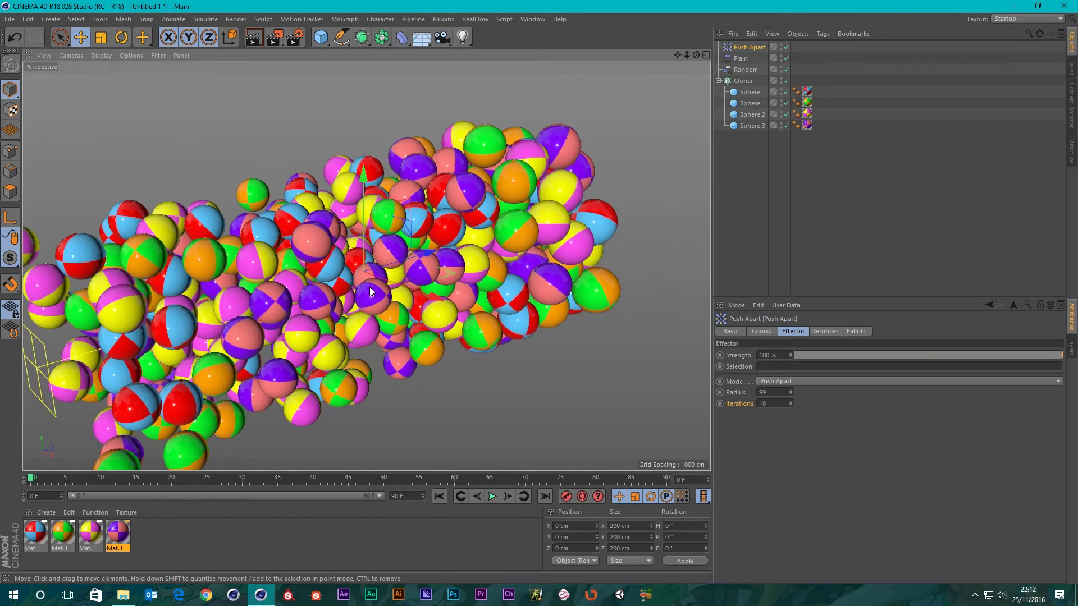
{"action": "scroll", "coordinate": [370, 288], "scroll_direction": "down", "scroll_amount": 3}
{"action": "middle_click_drag", "start_coordinate": [370, 287], "coordinate": [419, 265], "text": "alt"}
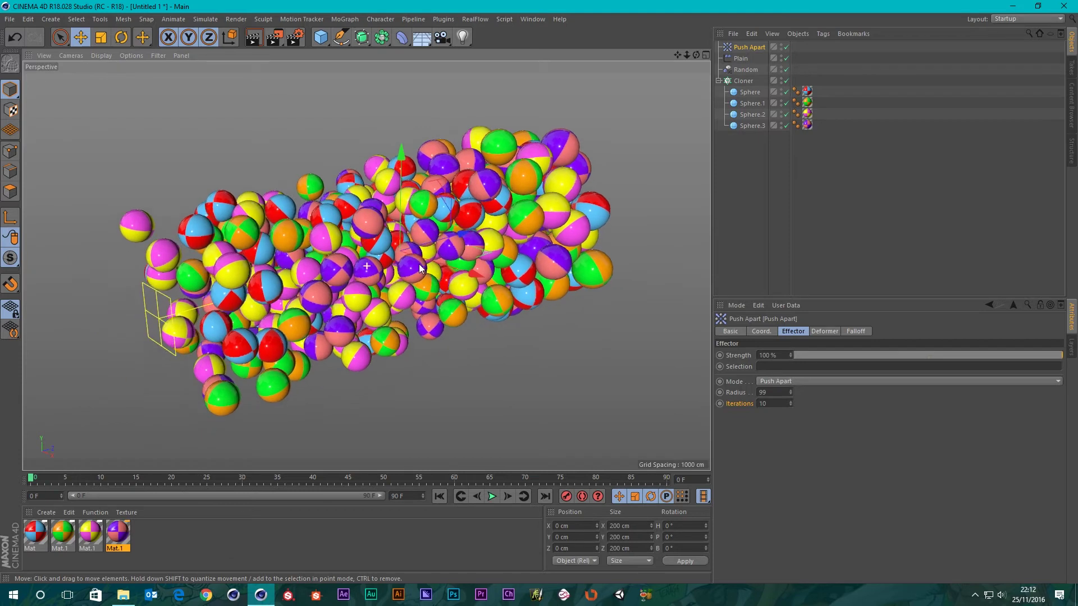
Switch the Push Apart effector's mode to Hide and reduce its radius to 0
{"action": "left_click", "coordinate": [766, 381]}
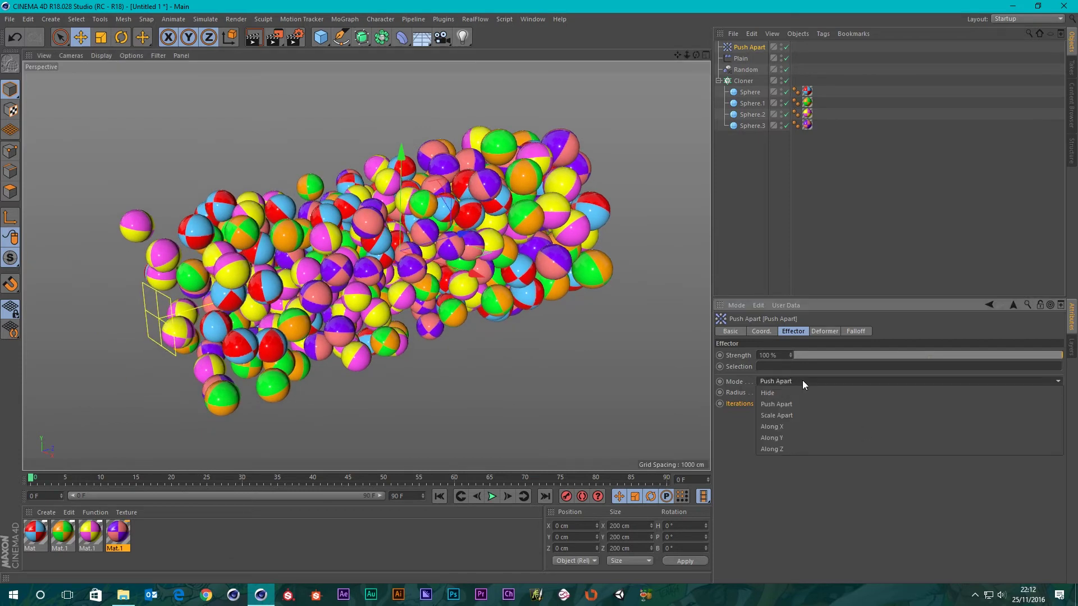
{"action": "left_click", "coordinate": [775, 393]}
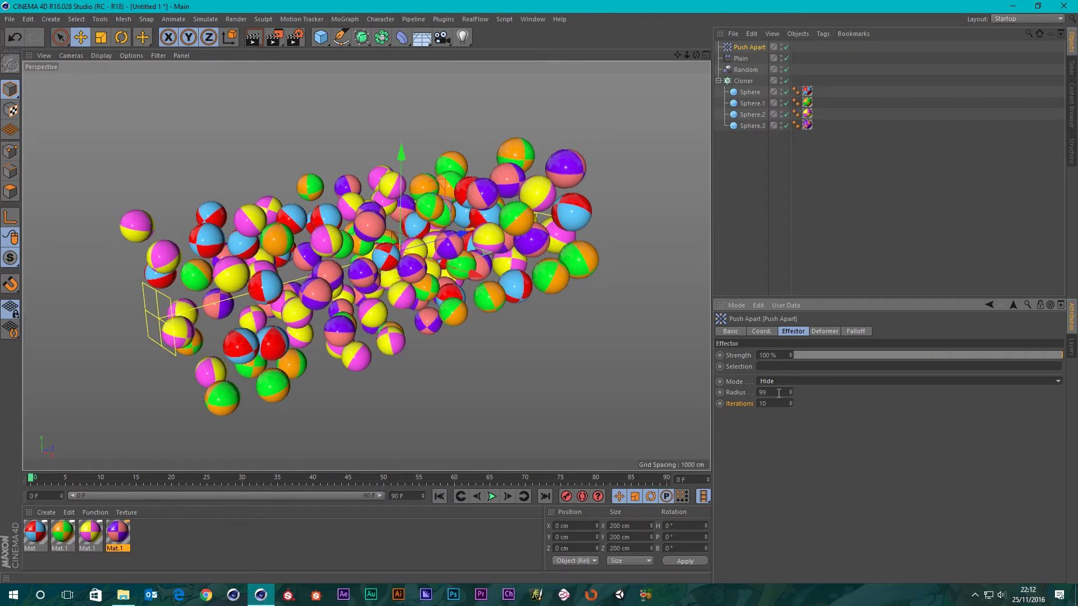
{"action": "left_click_drag", "start_coordinate": [793, 392], "coordinate": [789, 435]}
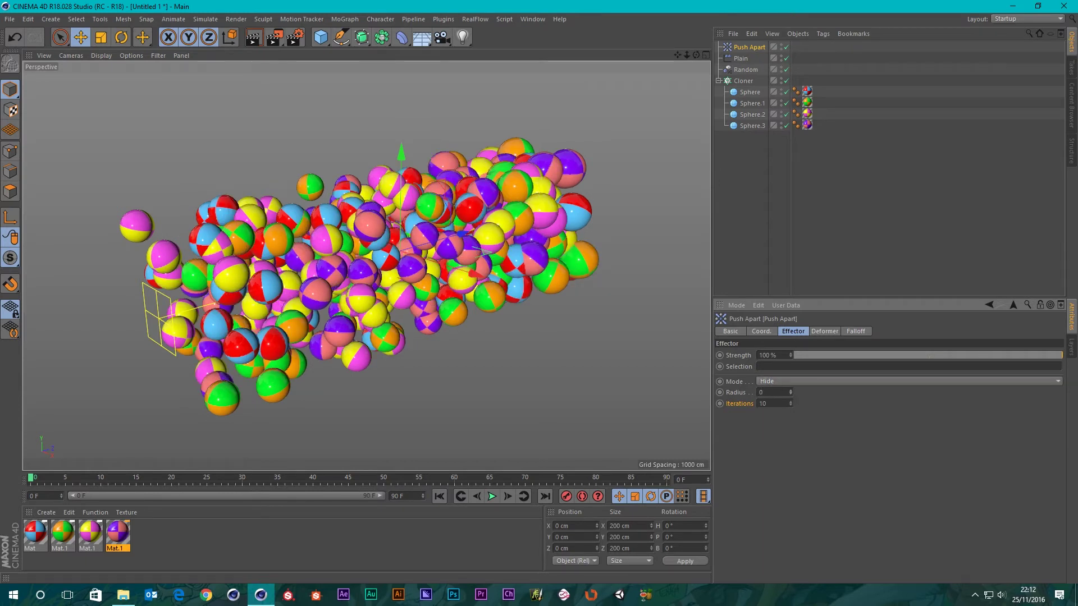
{"action": "scroll", "coordinate": [371, 208], "scroll_direction": "up", "scroll_amount": 5}
{"action": "mouse_move", "coordinate": [436, 264]}
{"action": "left_mouse_down", "text": "alt"}
{"action": "mouse_move", "coordinate": [314, 194]}
{"action": "mouse_move", "coordinate": [452, 231]}
{"action": "mouse_move", "coordinate": [424, 258]}
{"action": "mouse_move", "coordinate": [436, 249]}
{"action": "left_mouse_up", "text": "alt"}
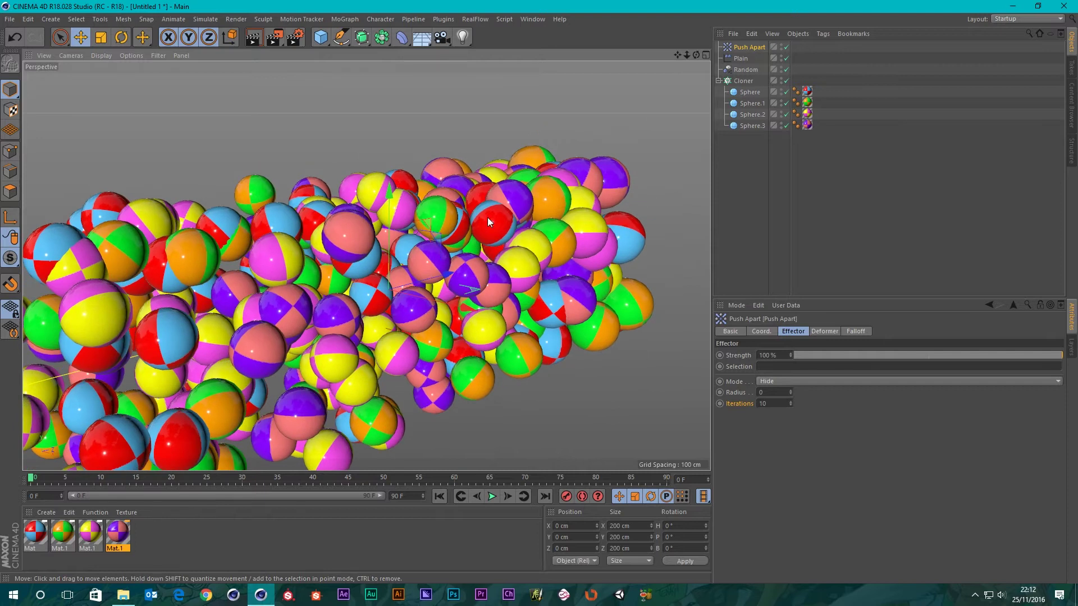
{"action": "scroll", "coordinate": [488, 218], "scroll_direction": "up", "scroll_amount": 2}
Raise the Hide mode radius to 58 and on to 121 to hide more of the intersecting spheres
{"action": "left_click_drag", "start_coordinate": [791, 392], "coordinate": [803, 389]}
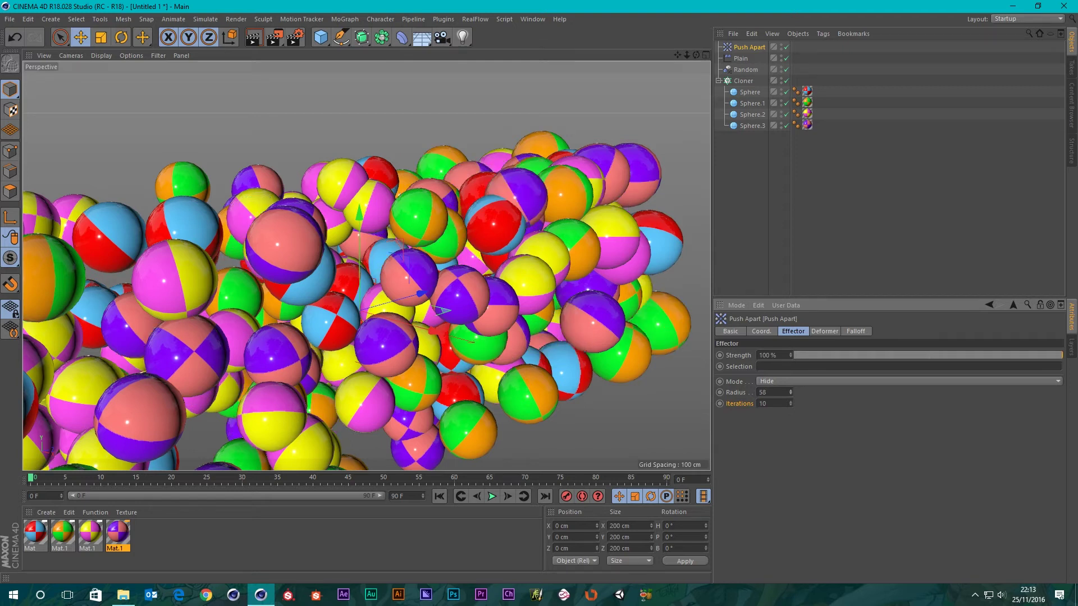
{"action": "left_click_drag", "start_coordinate": [791, 392], "coordinate": [790, 366]}
{"action": "right_click_drag", "start_coordinate": [458, 275], "coordinate": [442, 251], "text": "alt"}
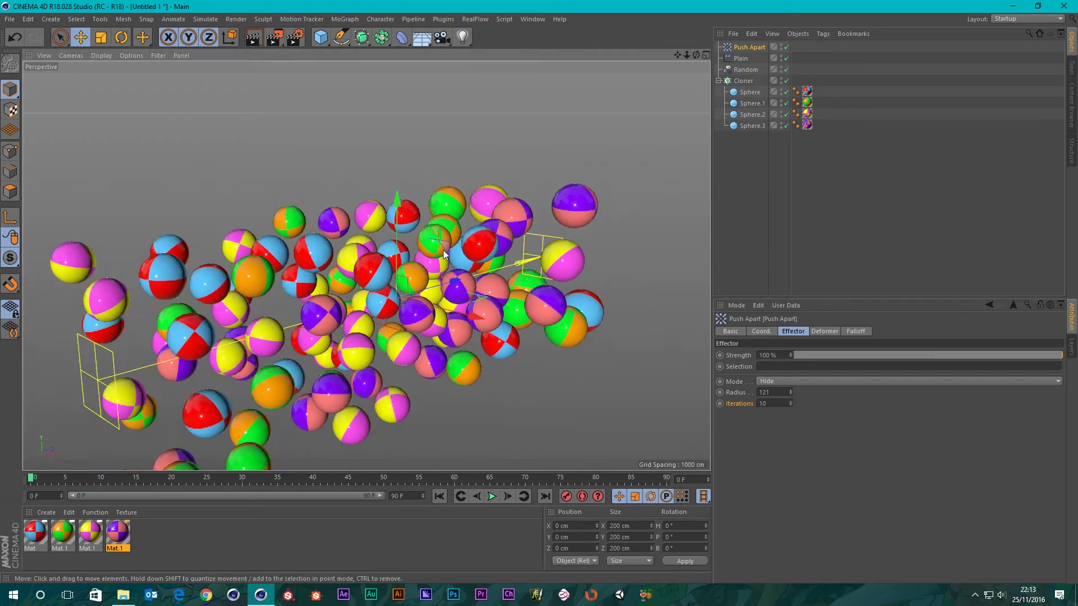
{"action": "left_click_drag", "start_coordinate": [443, 251], "coordinate": [346, 303], "text": "alt"}
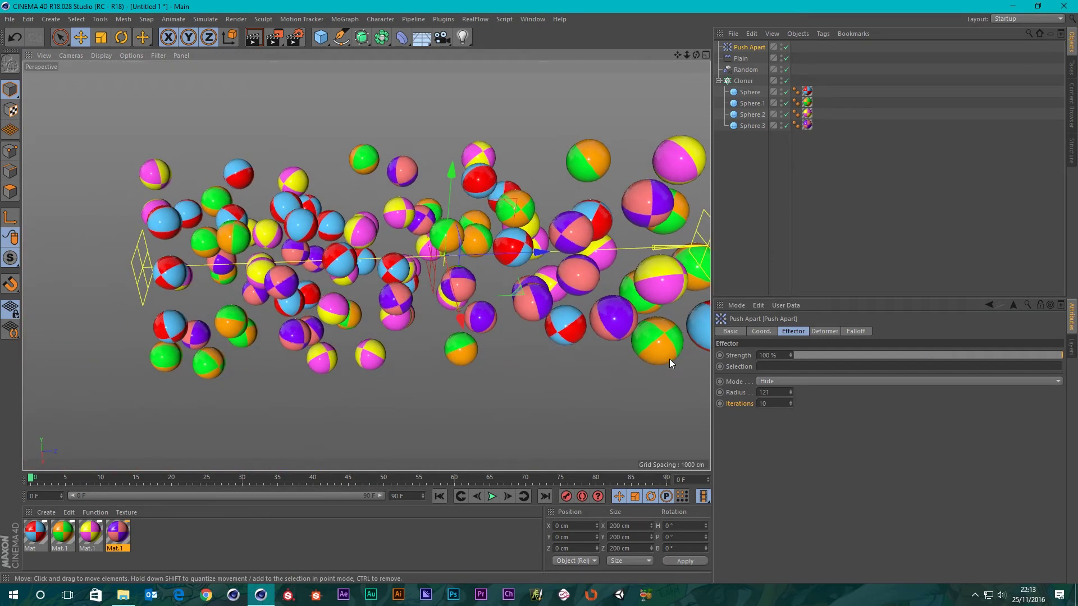
Set the Push Apart effector's radius to 100 and inspect the remaining spheres for overlaps
{"action": "left_click", "coordinate": [781, 393]}
{"action": "type", "text": "100"}
{"action": "key", "text": "Return"}
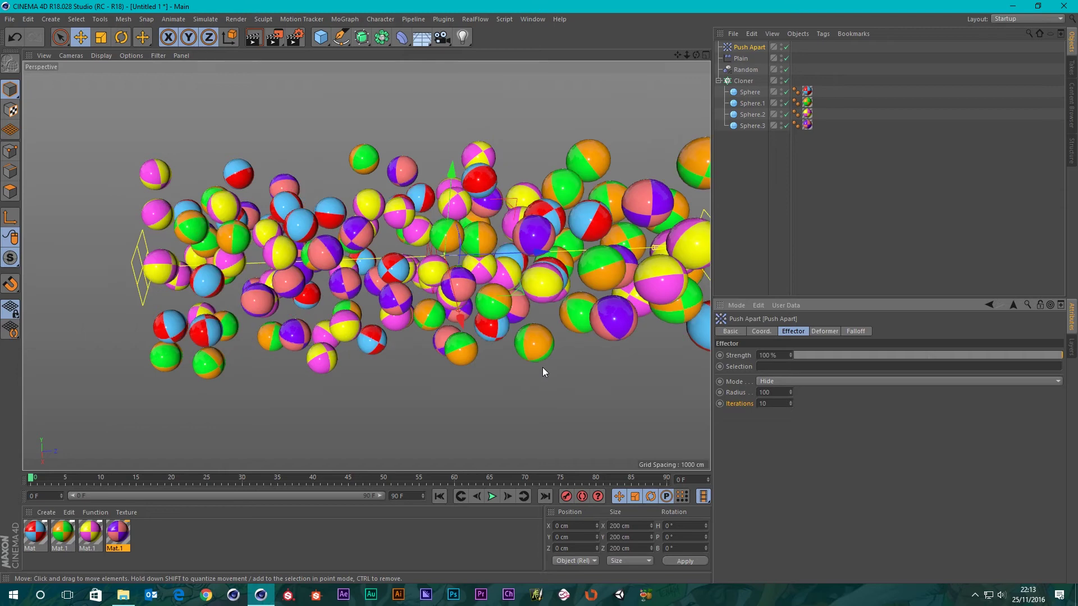
{"action": "scroll", "coordinate": [516, 198], "scroll_direction": "up", "scroll_amount": 3}
{"action": "left_click_drag", "start_coordinate": [471, 209], "coordinate": [383, 211], "text": "alt"}
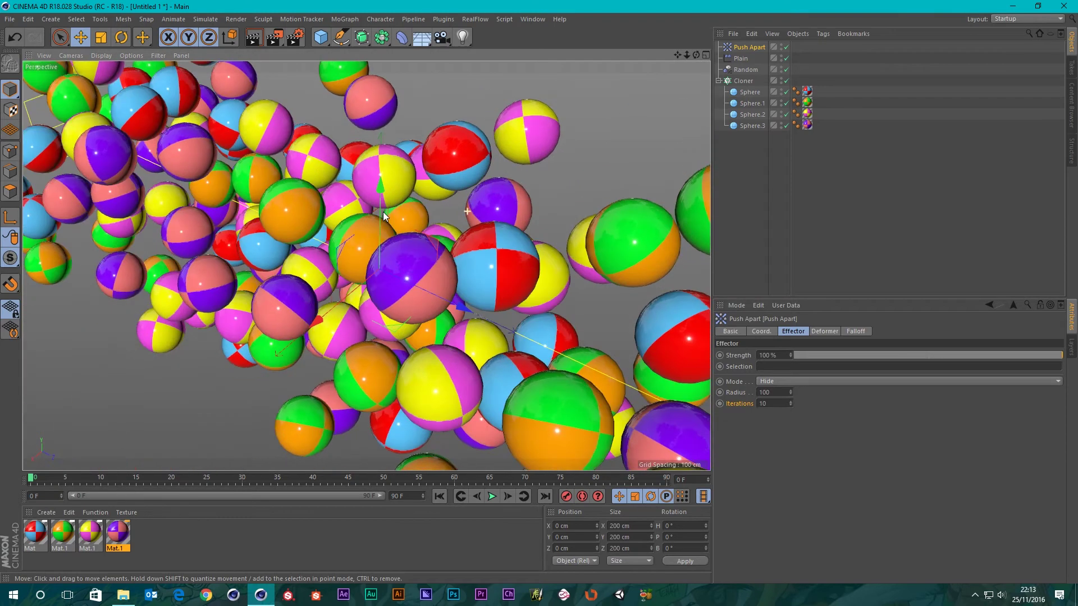
{"action": "left_click_drag", "start_coordinate": [454, 262], "coordinate": [578, 238], "text": "alt"}
{"action": "scroll", "coordinate": [435, 289], "scroll_direction": "up", "scroll_amount": 2}
{"action": "middle_click_drag", "start_coordinate": [436, 373], "coordinate": [497, 160], "text": "alt"}
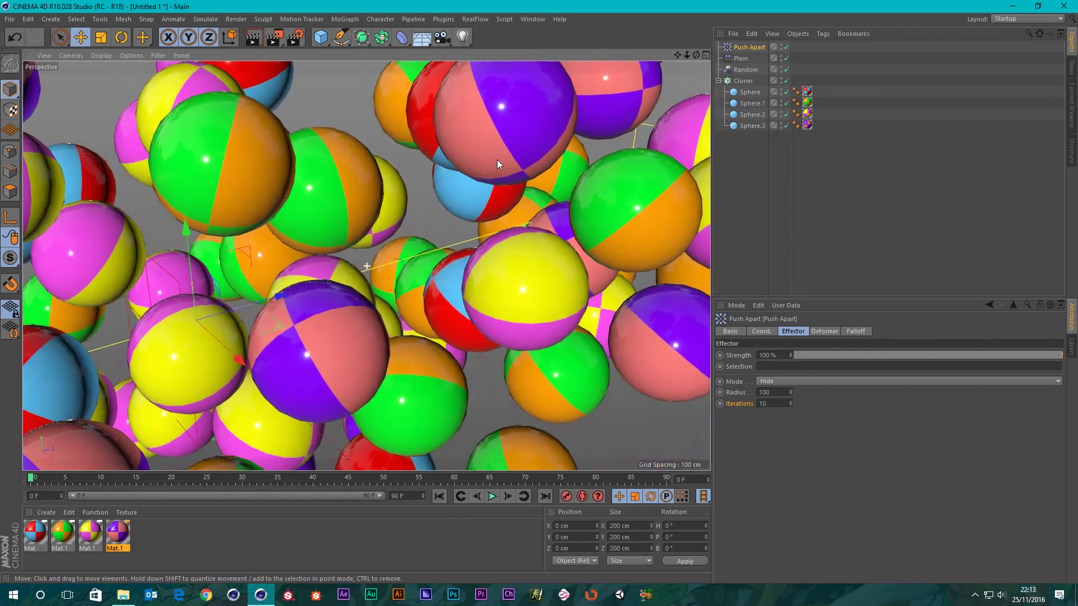
Reduce the Push Apart effector's Hide mode radius to 73 and inspect the spheres up close for intersections
{"action": "scroll", "coordinate": [452, 216], "scroll_direction": "down", "scroll_amount": 5}
{"action": "left_click_drag", "start_coordinate": [453, 241], "coordinate": [463, 190], "text": "alt"}
{"action": "scroll", "coordinate": [464, 236], "scroll_direction": "up", "scroll_amount": 5}
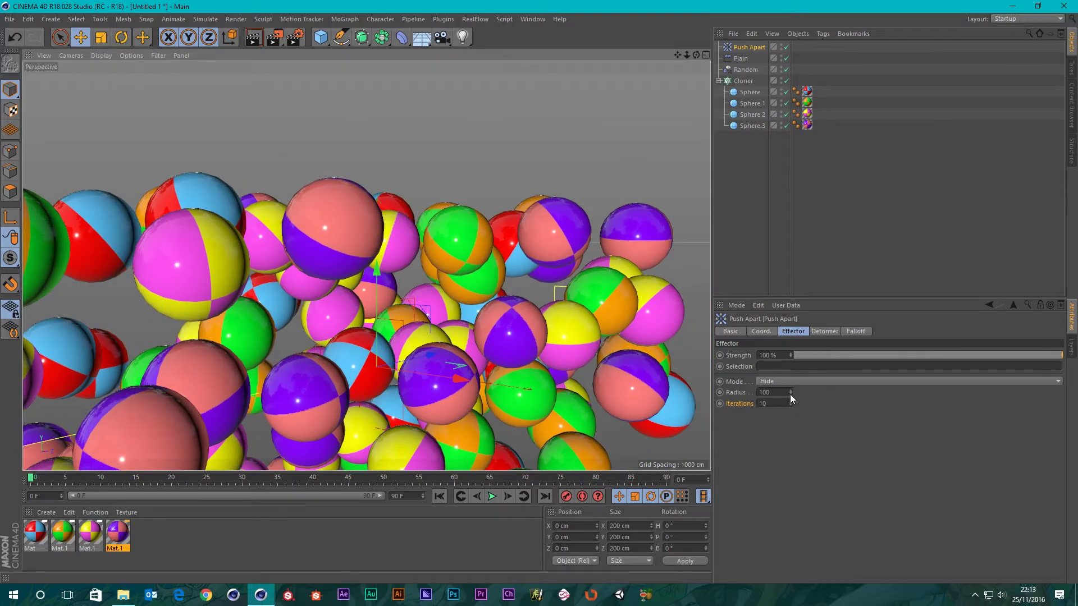
{"action": "left_click_drag", "start_coordinate": [790, 392], "coordinate": [790, 408]}
{"action": "left_click_drag", "start_coordinate": [379, 305], "coordinate": [328, 297], "text": "alt"}
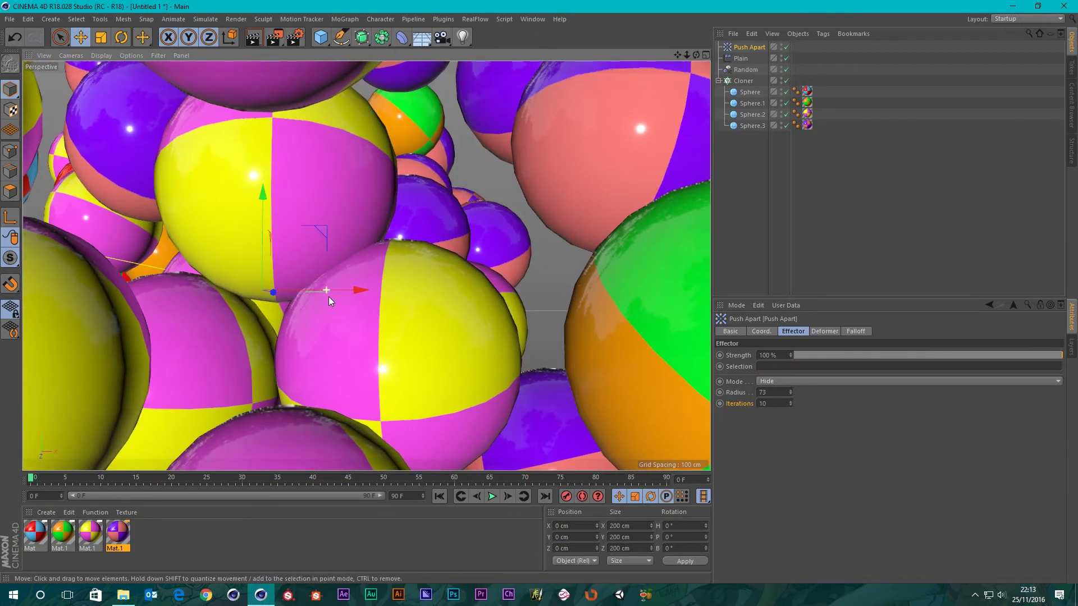
Raise the Hide mode radius to 90 and inspect the remaining spheres from several angles and distances
{"action": "left_click_drag", "start_coordinate": [791, 392], "coordinate": [791, 377]}
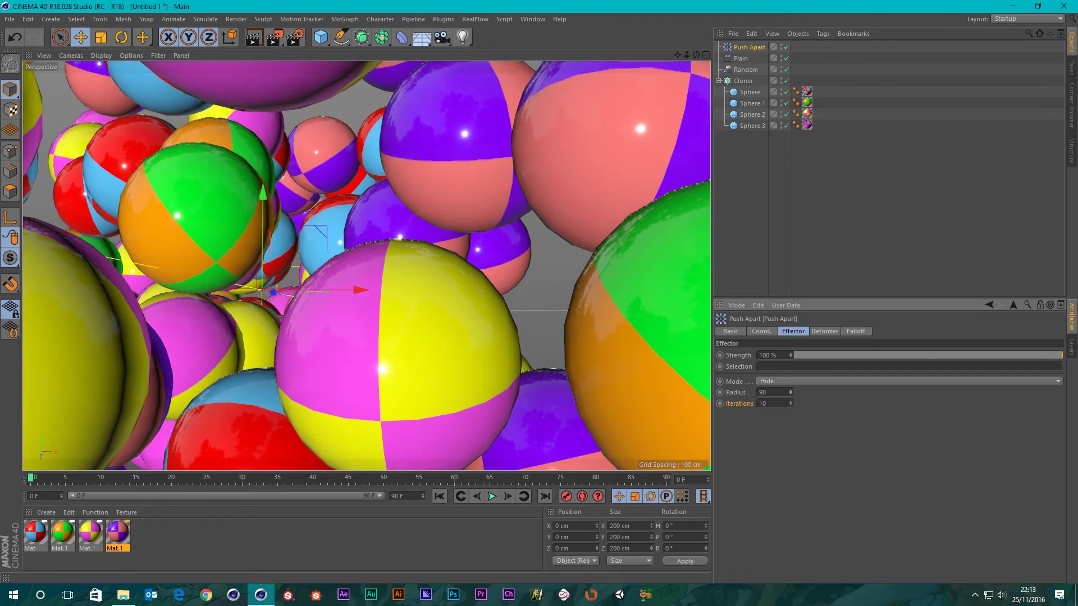
{"action": "scroll", "coordinate": [409, 255], "scroll_direction": "down", "scroll_amount": 5}
{"action": "left_click_drag", "start_coordinate": [509, 279], "coordinate": [345, 314], "text": "alt"}
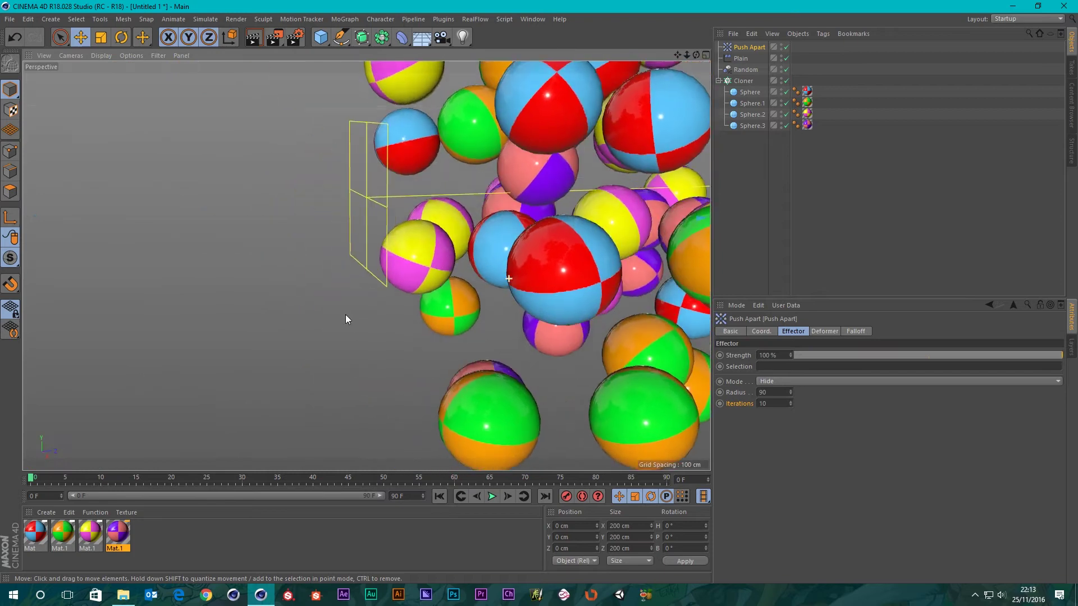
{"action": "scroll", "coordinate": [453, 290], "scroll_direction": "down", "scroll_amount": 5}
{"action": "left_click_drag", "start_coordinate": [453, 291], "coordinate": [483, 287], "text": "alt"}
{"action": "scroll", "coordinate": [529, 261], "scroll_direction": "down", "scroll_amount": 2}
{"action": "scroll", "coordinate": [484, 285], "scroll_direction": "up", "scroll_amount": 5}
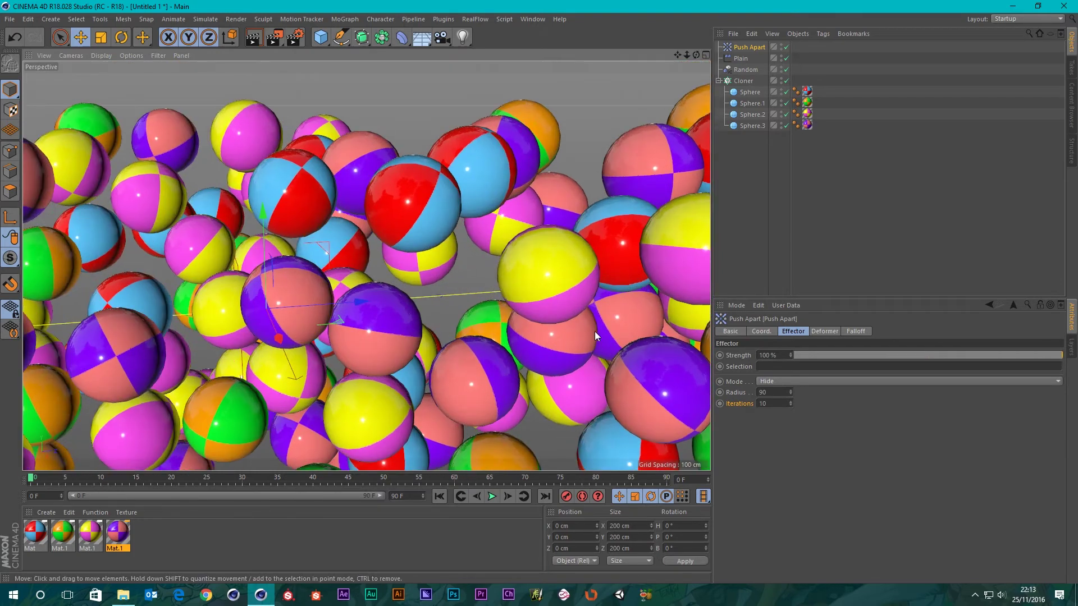
{"action": "left_click_drag", "start_coordinate": [594, 332], "coordinate": [505, 244], "text": "alt"}
{"action": "scroll", "coordinate": [564, 291], "scroll_direction": "down", "scroll_amount": 3}
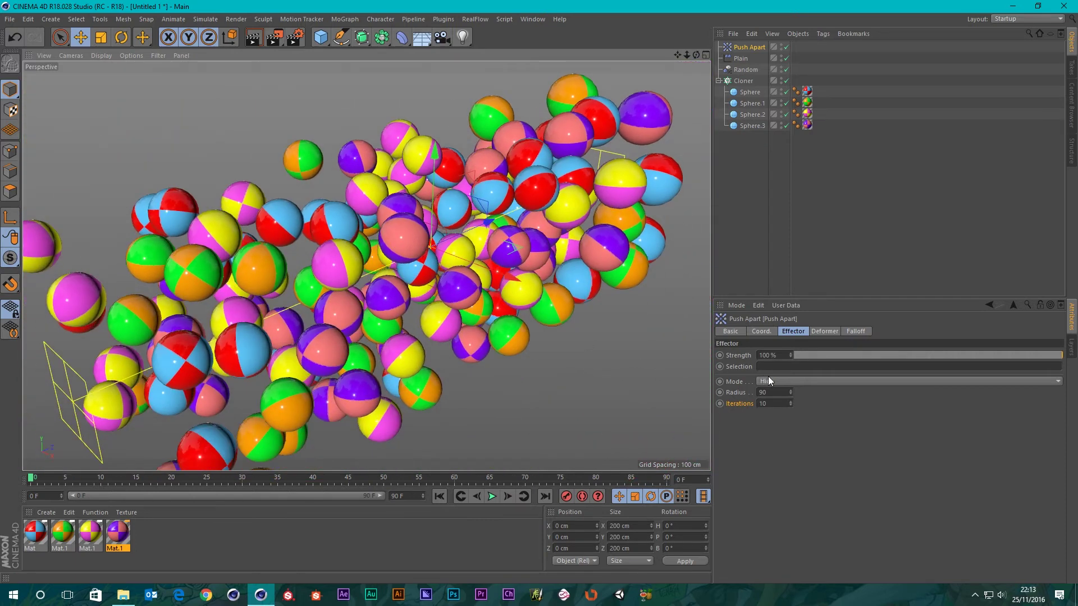
Switch the Push Apart effector's mode to Scale Apart, reduce its radius to 0 and examine the overlapping spheres
{"action": "left_click", "coordinate": [789, 380]}
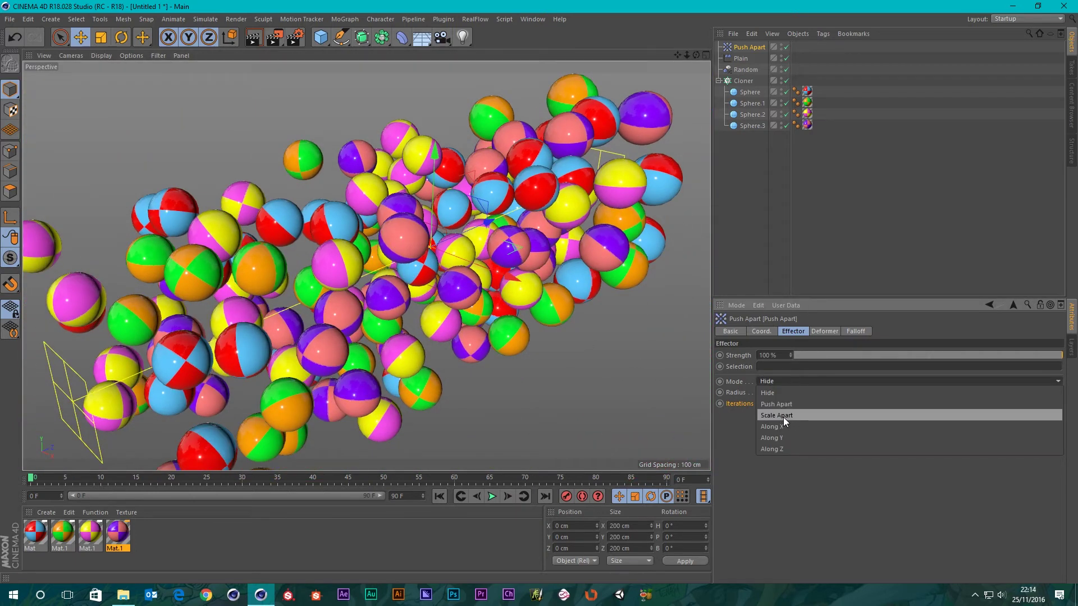
{"action": "left_click", "coordinate": [783, 417]}
{"action": "left_click_drag", "start_coordinate": [789, 392], "coordinate": [790, 442]}
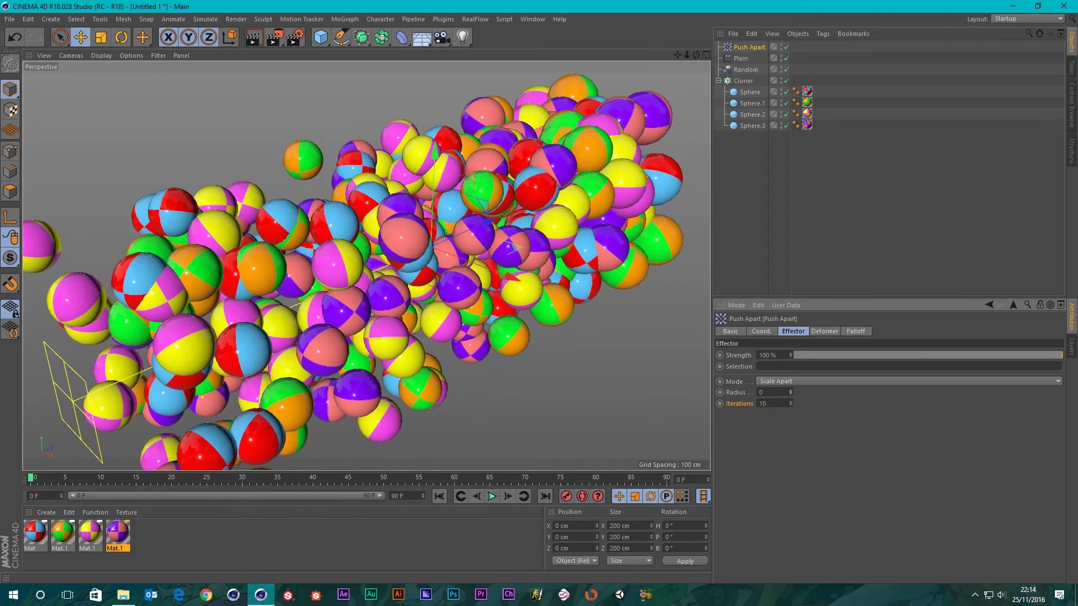
{"action": "mouse_move", "coordinate": [493, 209]}
{"action": "left_mouse_down", "text": "alt"}
{"action": "mouse_move", "coordinate": [432, 222]}
{"action": "mouse_move", "coordinate": [494, 207]}
{"action": "left_mouse_up", "text": "alt"}
{"action": "right_click_drag", "start_coordinate": [564, 166], "coordinate": [549, 198], "text": "alt"}
{"action": "left_click_drag", "start_coordinate": [549, 193], "coordinate": [393, 193], "text": "alt"}
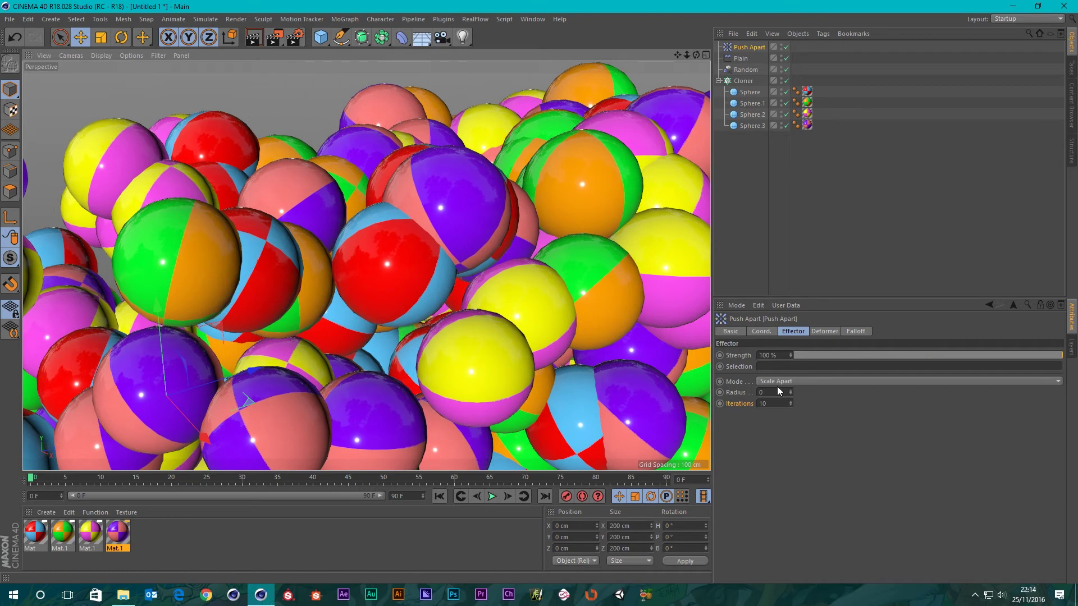
Raise the Scale Apart radius to 100 and inspect the rescaled spheres from afar and up close
{"action": "left_click_drag", "start_coordinate": [790, 391], "coordinate": [790, 328]}
{"action": "scroll", "coordinate": [426, 339], "scroll_direction": "down", "scroll_amount": 5}
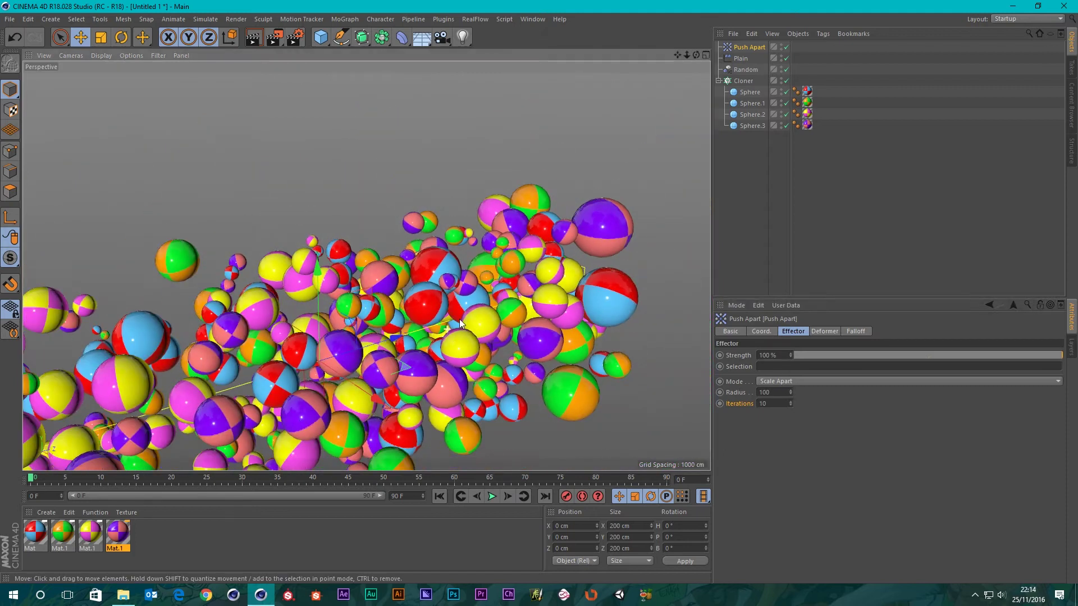
{"action": "mouse_move", "coordinate": [453, 285]}
{"action": "left_mouse_down", "text": "alt"}
{"action": "mouse_move", "coordinate": [366, 289]}
{"action": "mouse_move", "coordinate": [286, 267]}
{"action": "mouse_move", "coordinate": [447, 287]}
{"action": "mouse_move", "coordinate": [411, 344]}
{"action": "mouse_move", "coordinate": [453, 288]}
{"action": "left_mouse_up", "text": "alt"}
{"action": "scroll", "coordinate": [447, 291], "scroll_direction": "up", "scroll_amount": 3}
{"action": "scroll", "coordinate": [458, 276], "scroll_direction": "up", "scroll_amount": 4}
{"action": "scroll", "coordinate": [458, 271], "scroll_direction": "up", "scroll_amount": 3}
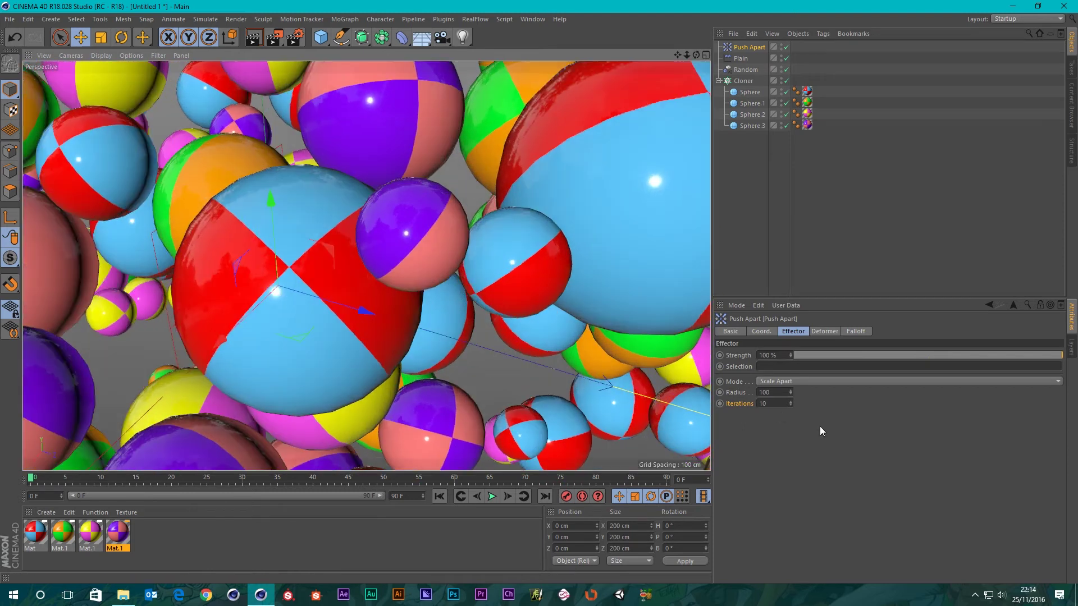
Lower the Scale Apart radius to 99, return it to 100 and check around the spheres for overlaps
{"action": "mouse_move", "coordinate": [790, 392]}
{"action": "left_mouse_down"}
{"action": "mouse_move", "coordinate": [790, 420]}
{"action": "mouse_move", "coordinate": [790, 386]}
{"action": "mouse_move", "coordinate": [791, 396]}
{"action": "left_mouse_up"}
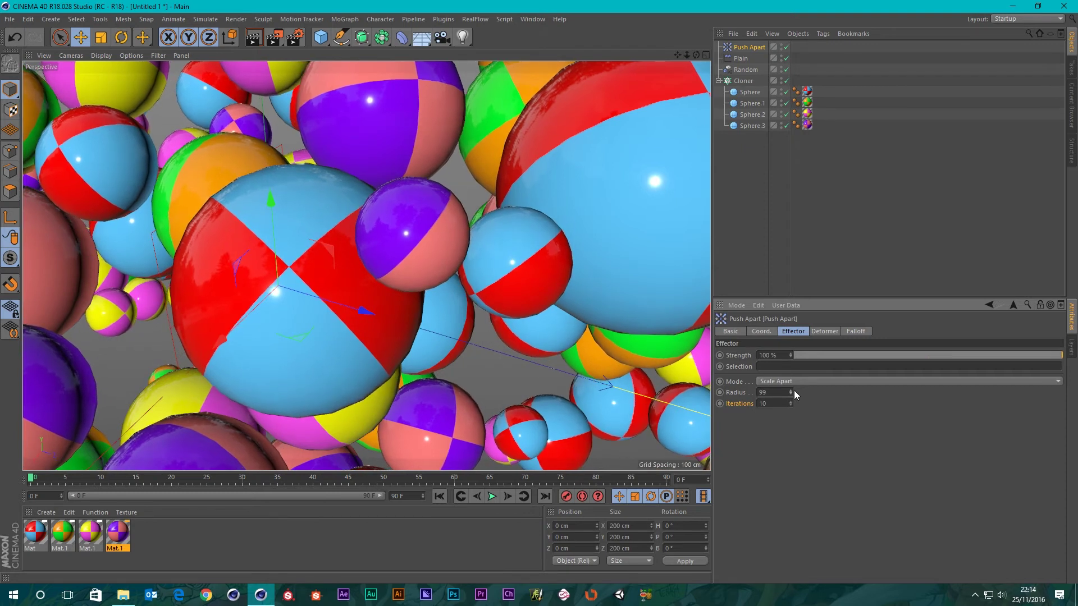
{"action": "left_click", "coordinate": [790, 389]}
{"action": "left_click_drag", "start_coordinate": [505, 239], "coordinate": [457, 217], "text": "alt"}
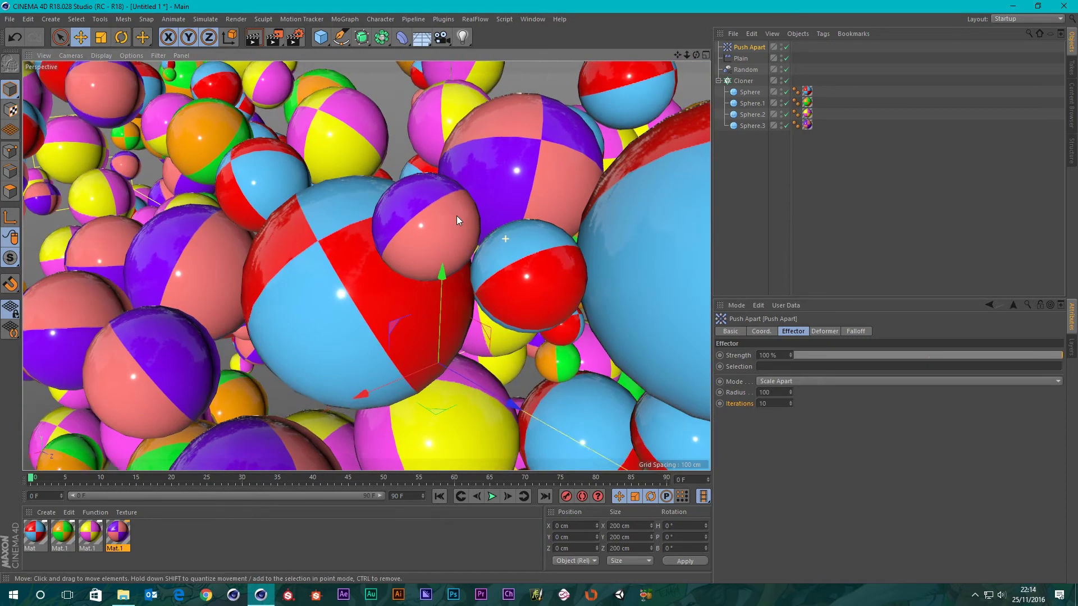
{"action": "right_click_drag", "start_coordinate": [456, 215], "coordinate": [388, 235], "text": "alt"}
{"action": "left_click_drag", "start_coordinate": [299, 247], "coordinate": [498, 248], "text": "alt"}
{"action": "scroll", "coordinate": [476, 218], "scroll_direction": "up", "scroll_amount": 4}
{"action": "left_click_drag", "start_coordinate": [365, 266], "coordinate": [503, 223], "text": "alt"}
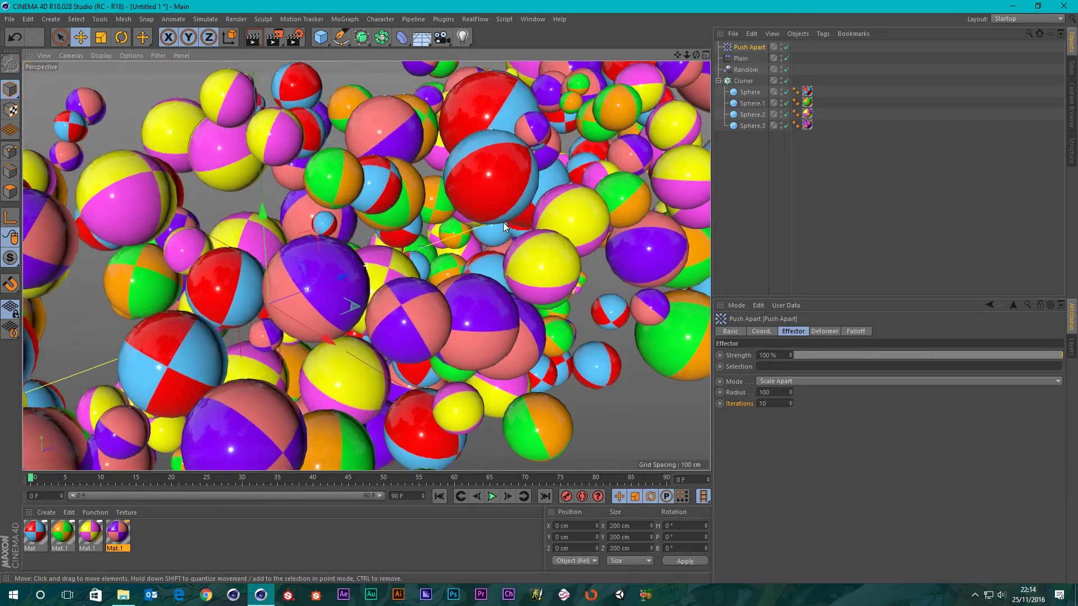
{"action": "right_click_drag", "start_coordinate": [503, 223], "coordinate": [490, 215], "text": "alt"}
{"action": "mouse_move", "coordinate": [490, 214]}
{"action": "left_mouse_down", "text": "alt"}
{"action": "mouse_move", "coordinate": [413, 248]}
{"action": "mouse_move", "coordinate": [486, 221]}
{"action": "mouse_move", "coordinate": [409, 176]}
{"action": "mouse_move", "coordinate": [381, 142]}
{"action": "mouse_move", "coordinate": [491, 157]}
{"action": "mouse_move", "coordinate": [479, 205]}
{"action": "left_mouse_up", "text": "alt"}
{"action": "scroll", "coordinate": [481, 218], "scroll_direction": "up", "scroll_amount": 6}
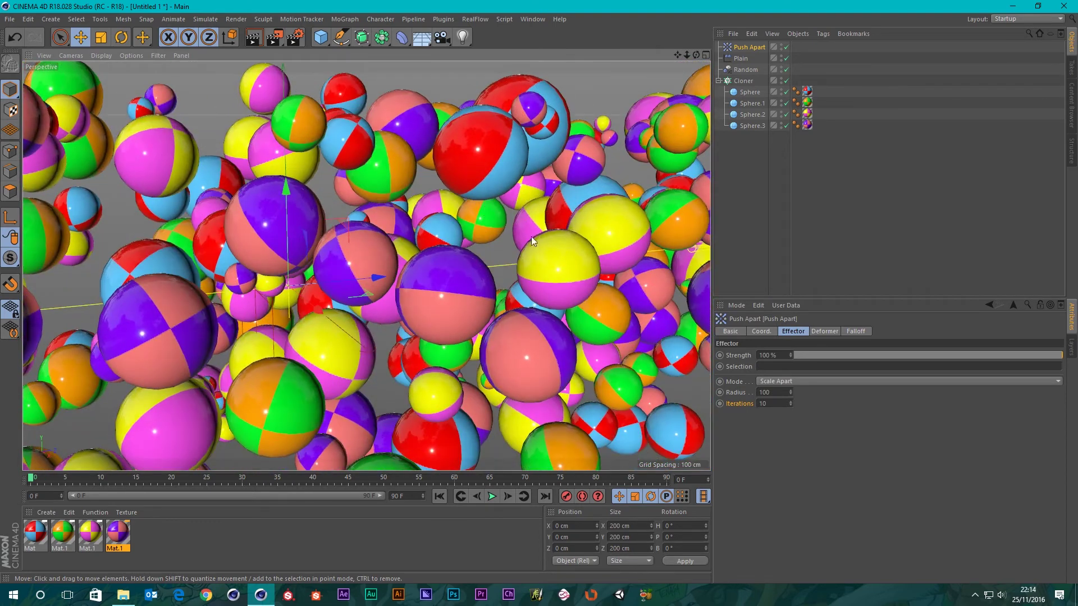
{"action": "right_click_drag", "start_coordinate": [531, 237], "coordinate": [375, 223], "text": "alt"}
Switch the Push Apart effector's mode to Along X, set its radius to 104 and inspect the spread of spheres
{"action": "left_click", "coordinate": [790, 382]}
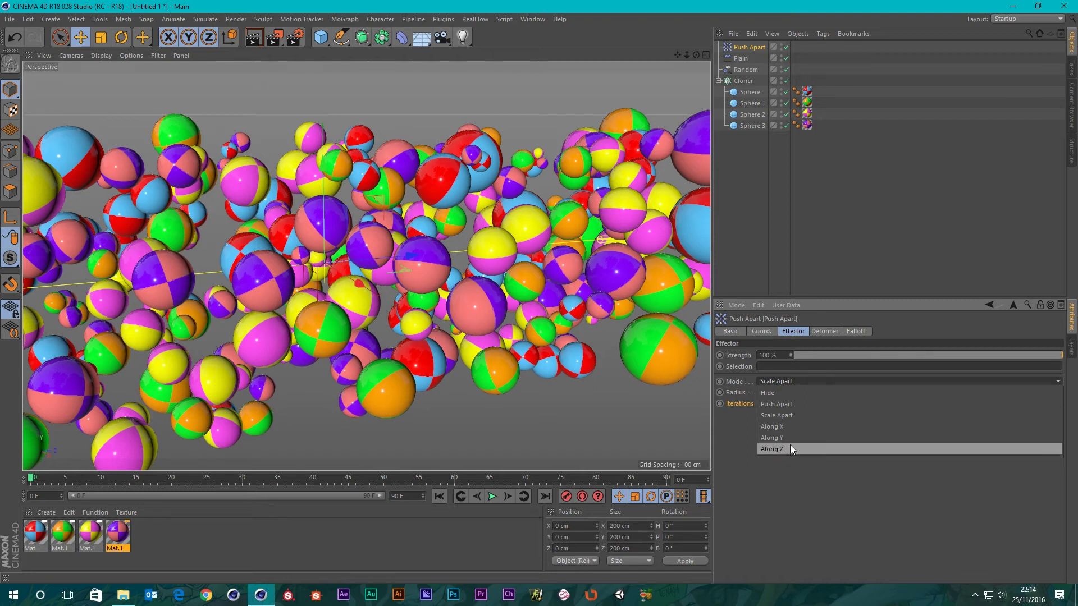
{"action": "left_click", "coordinate": [786, 426]}
{"action": "scroll", "coordinate": [453, 252], "scroll_direction": "down", "scroll_amount": 10}
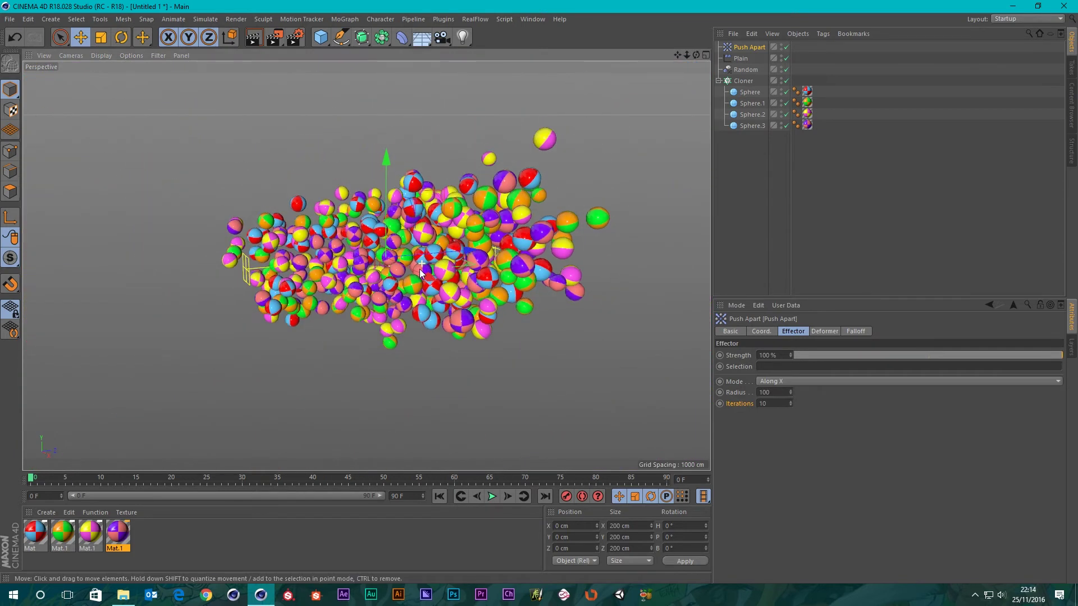
{"action": "left_click_drag", "start_coordinate": [453, 253], "coordinate": [485, 307], "text": "alt"}
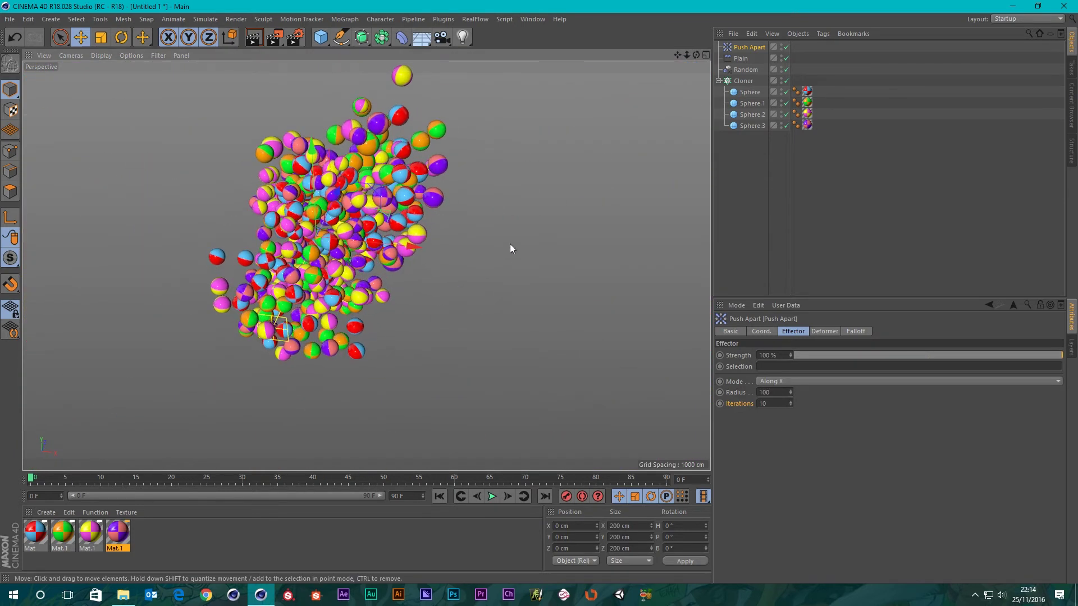
{"action": "mouse_move", "coordinate": [495, 231]}
{"action": "left_mouse_down", "text": "alt"}
{"action": "mouse_move", "coordinate": [533, 294]}
{"action": "mouse_move", "coordinate": [480, 231]}
{"action": "left_mouse_up", "text": "alt"}
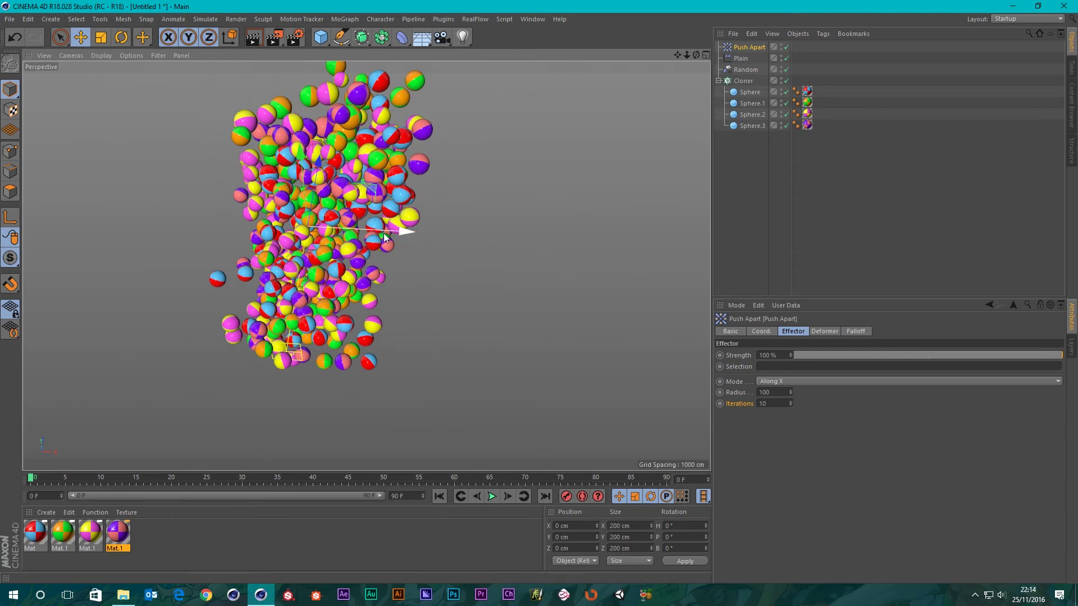
{"action": "scroll", "coordinate": [345, 200], "scroll_direction": "up", "scroll_amount": 3}
{"action": "left_click_drag", "start_coordinate": [344, 200], "coordinate": [322, 190], "text": "alt"}
{"action": "mouse_move", "coordinate": [791, 394]}
{"action": "left_mouse_down"}
{"action": "mouse_move", "coordinate": [790, 444]}
{"action": "mouse_move", "coordinate": [791, 382]}
{"action": "left_mouse_up"}
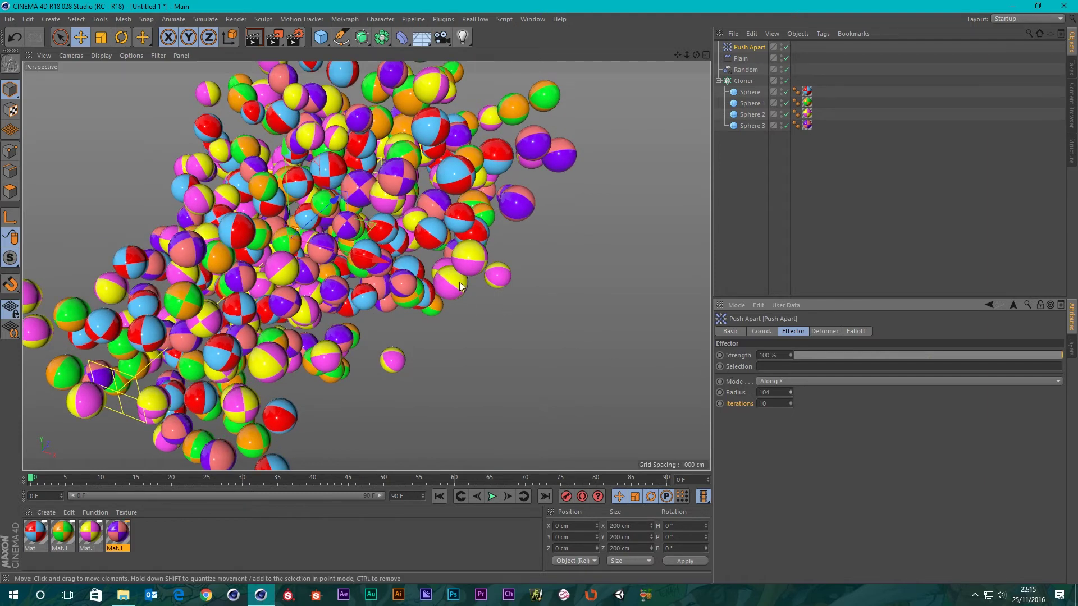
{"action": "left_click_drag", "start_coordinate": [460, 283], "coordinate": [413, 241], "text": "alt"}
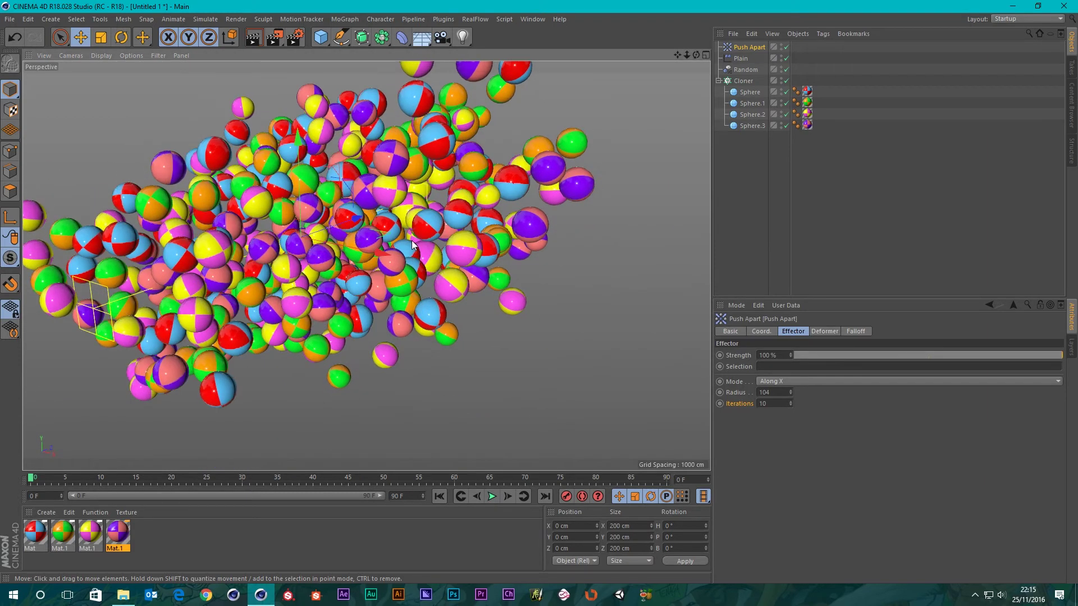
Switch the Push Apart effector's mode to Along Y and view the vertical spread of the spheres
{"action": "left_click", "coordinate": [776, 381]}
{"action": "left_click", "coordinate": [786, 440]}
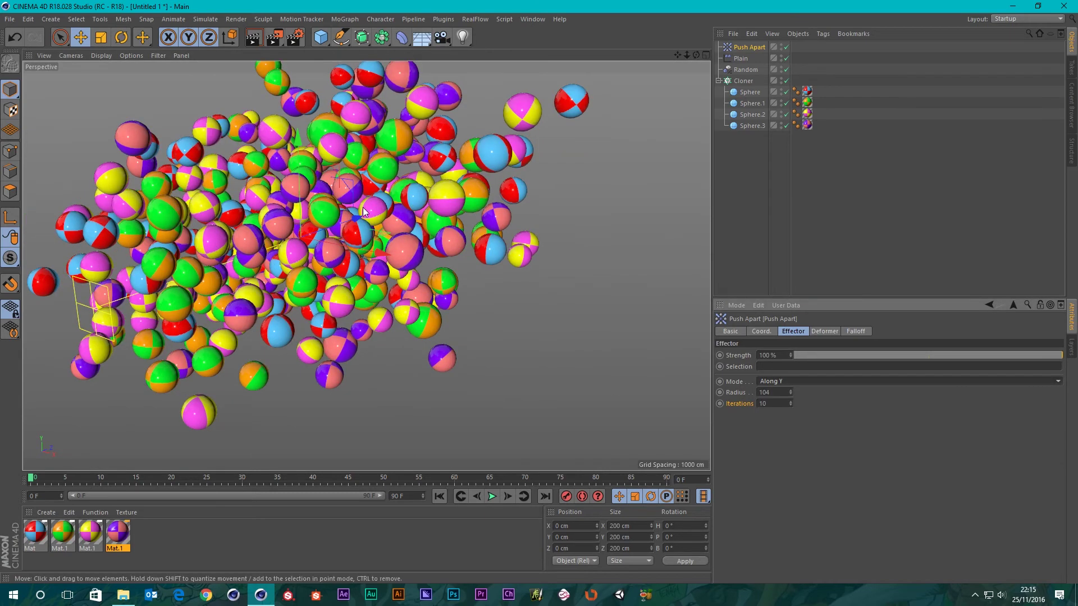
{"action": "mouse_move", "coordinate": [363, 211]}
{"action": "left_mouse_down", "text": "alt"}
{"action": "mouse_move", "coordinate": [286, 136]}
{"action": "mouse_move", "coordinate": [394, 211]}
{"action": "mouse_move", "coordinate": [382, 201]}
{"action": "left_mouse_up", "text": "alt"}
{"action": "scroll", "coordinate": [307, 135], "scroll_direction": "down", "scroll_amount": 3}
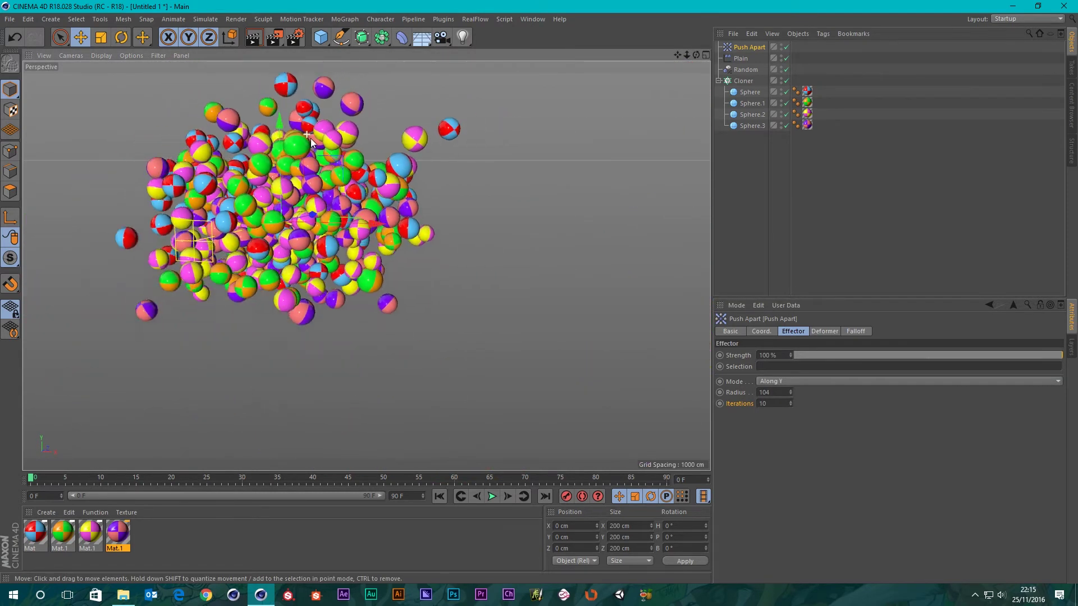
{"action": "left_click_drag", "start_coordinate": [311, 138], "coordinate": [427, 247], "text": "alt"}
Switch the Push Apart effector's mode to Along Z and inspect the sphere distribution from the side and at an angle
{"action": "left_click", "coordinate": [775, 381]}
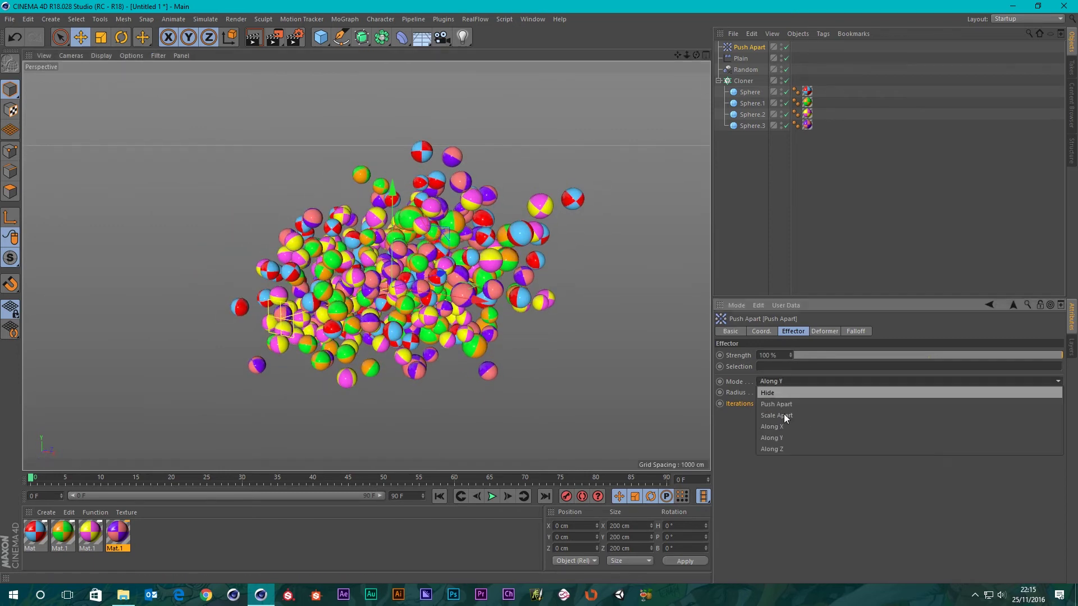
{"action": "left_click", "coordinate": [781, 448]}
{"action": "left_click_drag", "start_coordinate": [431, 234], "coordinate": [296, 242], "text": "alt"}
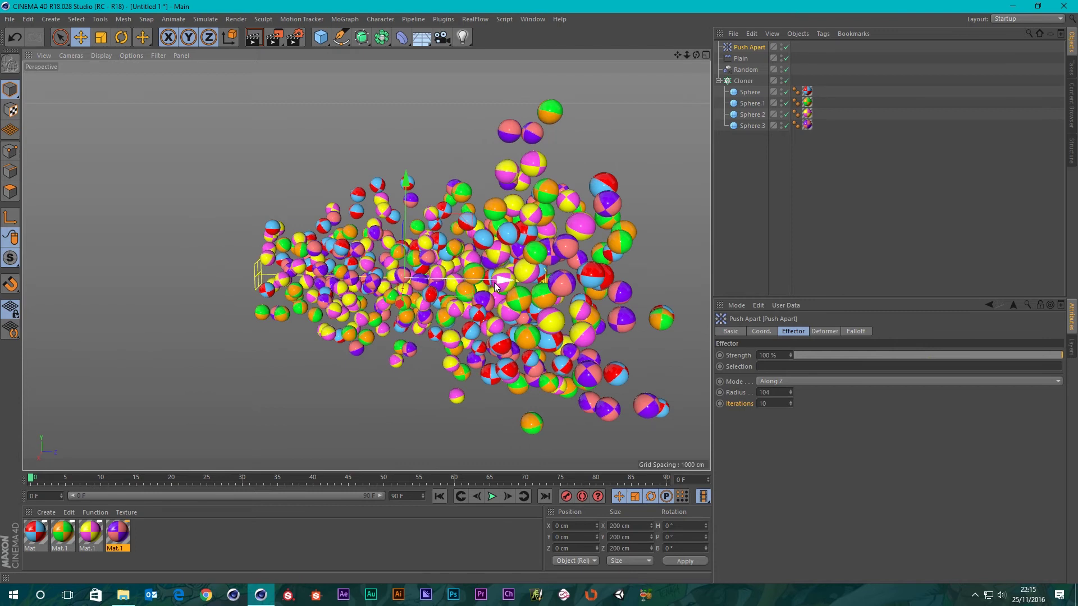
{"action": "middle_click_drag", "start_coordinate": [456, 273], "coordinate": [336, 256], "text": "alt"}
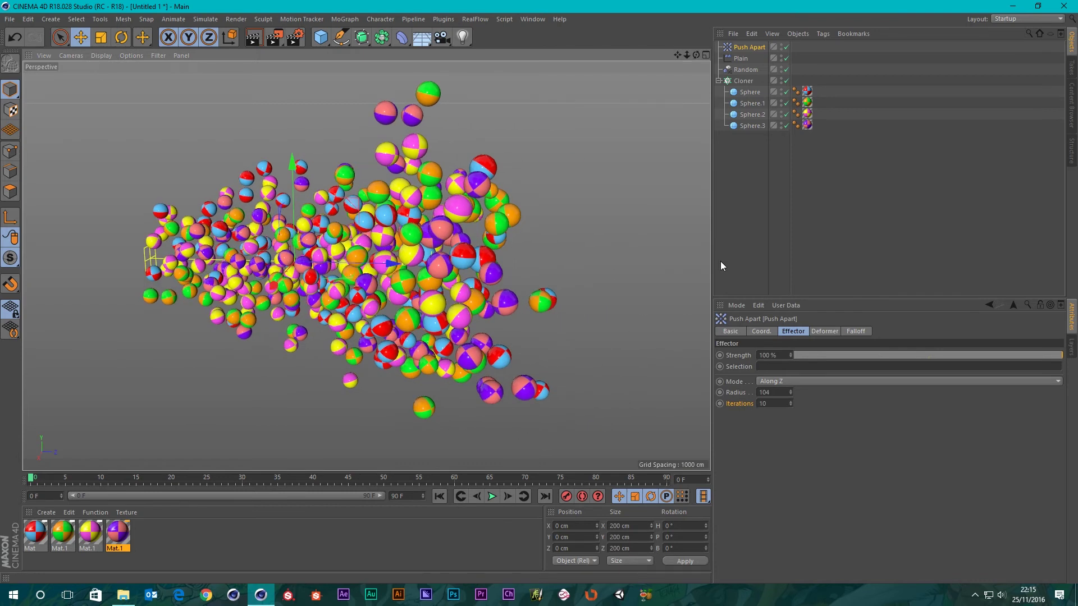
{"action": "scroll", "coordinate": [447, 271], "scroll_direction": "up", "scroll_amount": 3}
{"action": "left_click_drag", "start_coordinate": [447, 267], "coordinate": [470, 214], "text": "alt"}
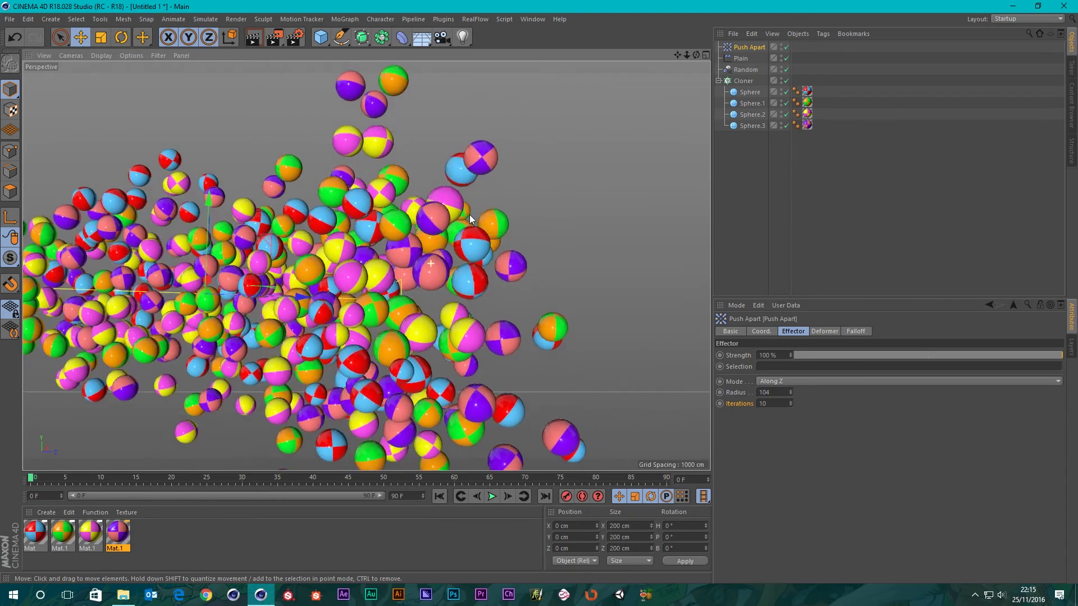
{"action": "scroll", "coordinate": [469, 220], "scroll_direction": "down", "scroll_amount": 3}
{"action": "left_click_drag", "start_coordinate": [427, 303], "coordinate": [467, 347], "text": "alt"}
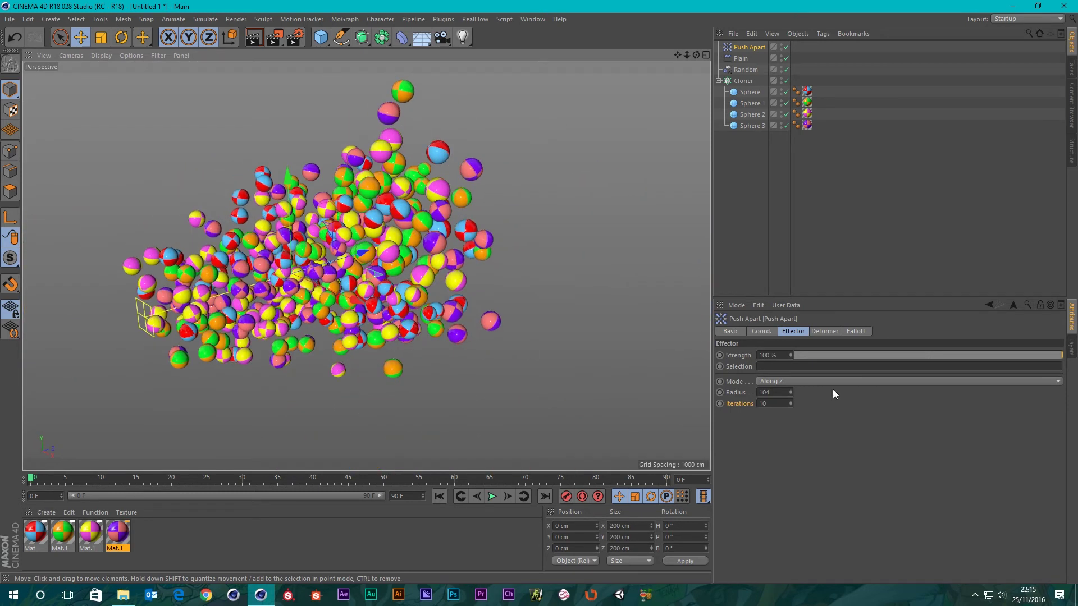
Switch the Push Apart effector's mode back to Hide and look at the remaining spheres
{"action": "left_click", "coordinate": [780, 382]}
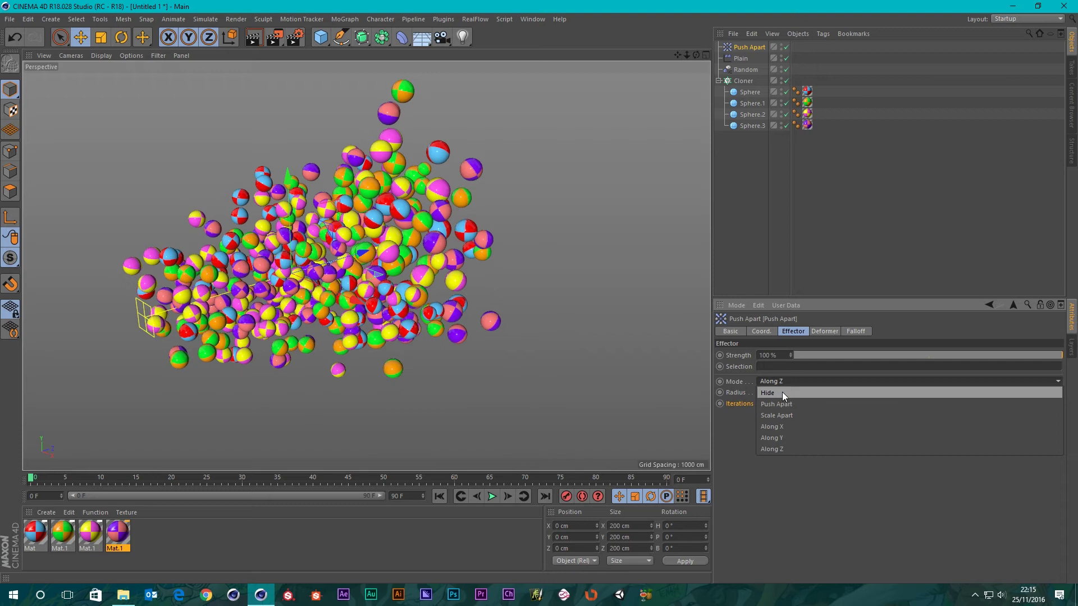
{"action": "left_click", "coordinate": [783, 392]}
{"action": "scroll", "coordinate": [294, 265], "scroll_direction": "up", "scroll_amount": 3}
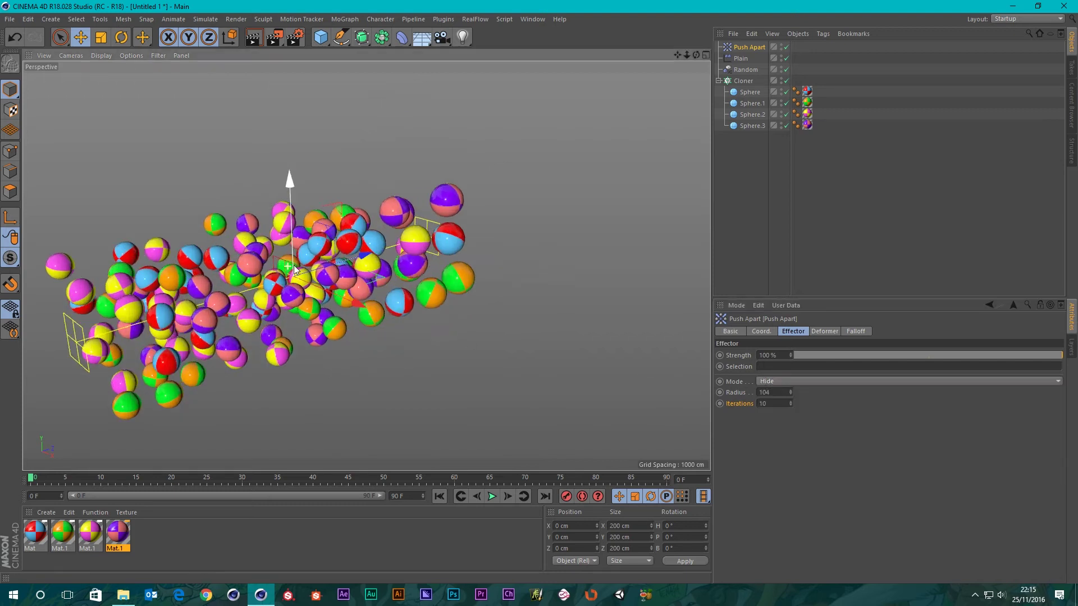
Set the Push Apart effector's mode to Push Apart with a radius of 0 and view the whole group of spheres
{"action": "left_click", "coordinate": [784, 382]}
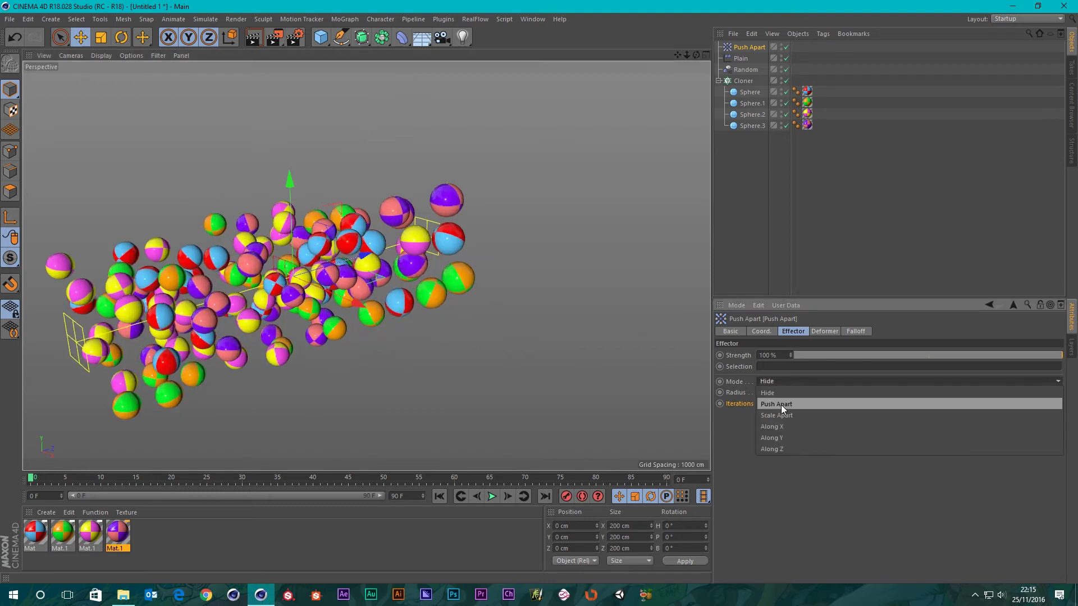
{"action": "left_click", "coordinate": [784, 406]}
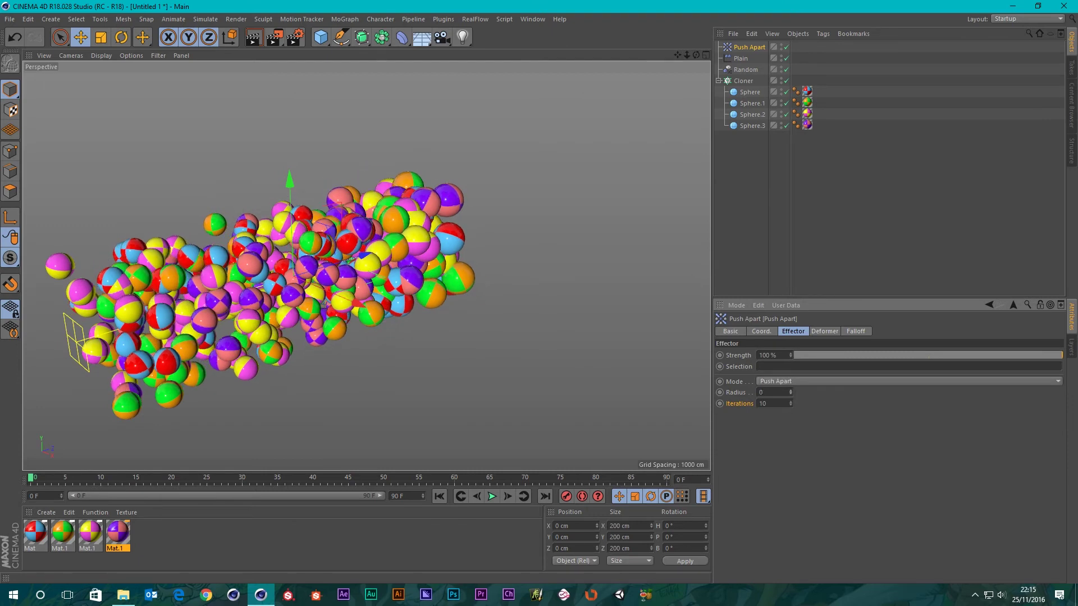
{"action": "mouse_move", "coordinate": [790, 392]}
{"action": "left_mouse_down"}
{"action": "mouse_move", "coordinate": [790, 336]}
{"action": "mouse_move", "coordinate": [790, 381]}
{"action": "left_mouse_up"}
{"action": "scroll", "coordinate": [304, 222], "scroll_direction": "up", "scroll_amount": 3}
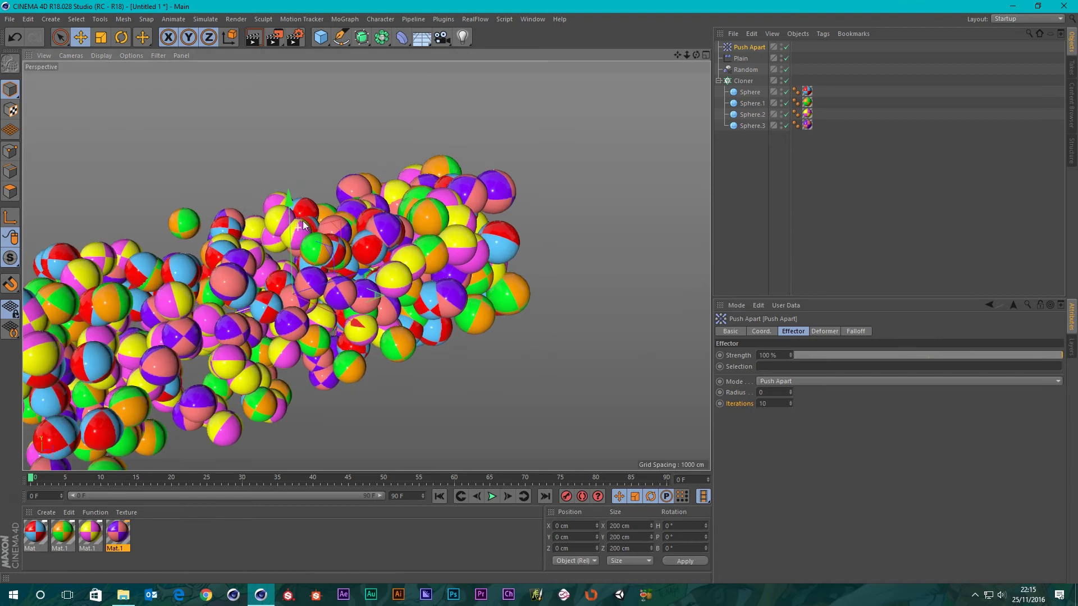
{"action": "left_click_drag", "start_coordinate": [398, 235], "coordinate": [307, 235], "text": "alt"}
{"action": "scroll", "coordinate": [313, 235], "scroll_direction": "down", "scroll_amount": 2}
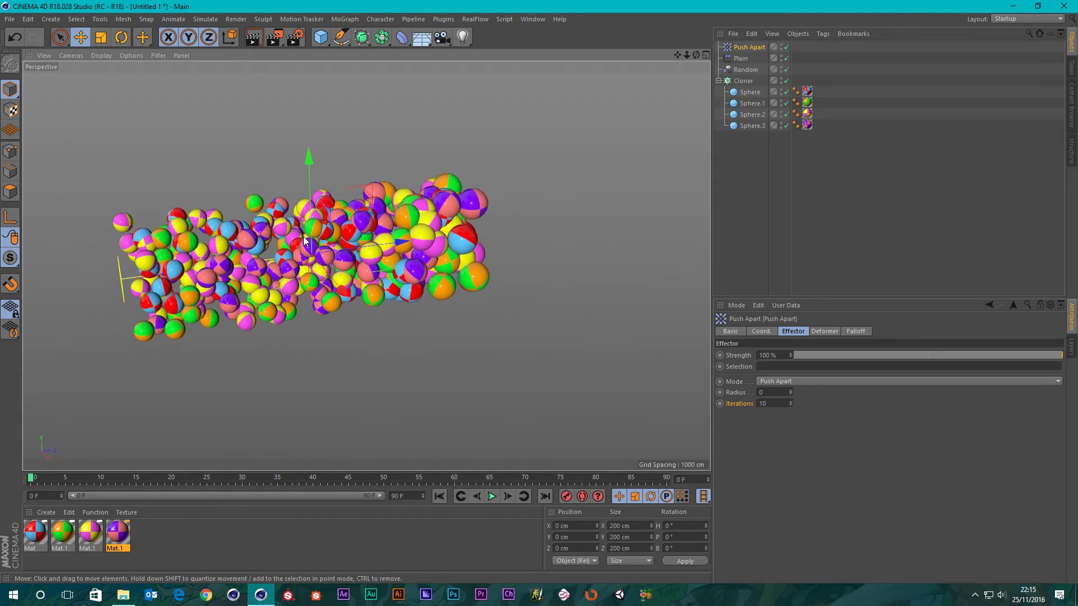
{"action": "scroll", "coordinate": [306, 236], "scroll_direction": "up", "scroll_amount": 2}
{"action": "scroll", "coordinate": [375, 223], "scroll_direction": "down", "scroll_amount": 4}
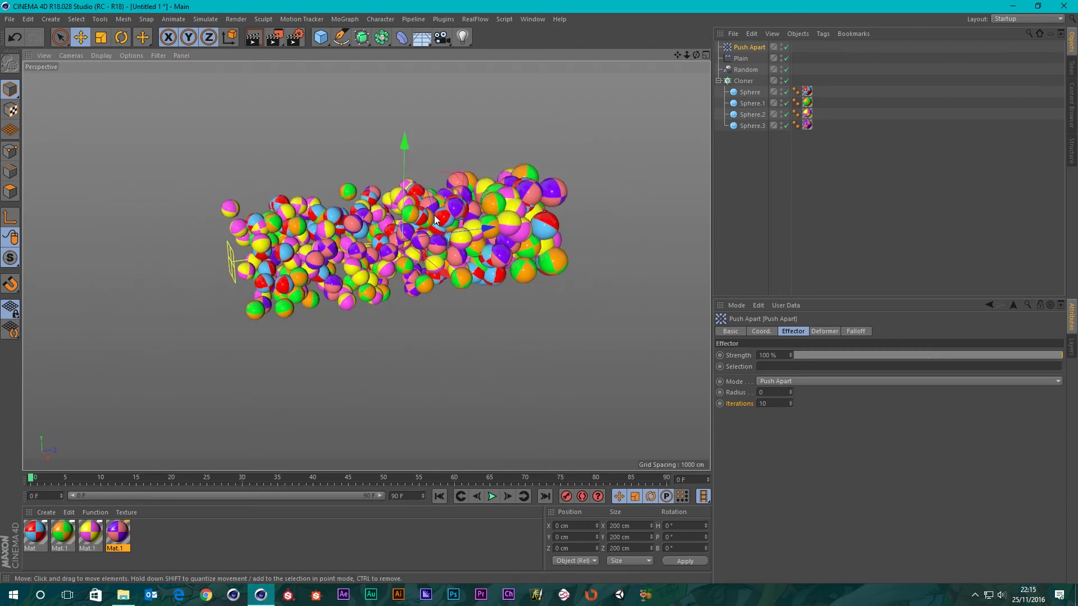
Add a Floor object and move it down to about Y -700 cm so it lies beneath the sphere clones
{"action": "scroll", "coordinate": [395, 229], "scroll_direction": "up", "scroll_amount": 2}
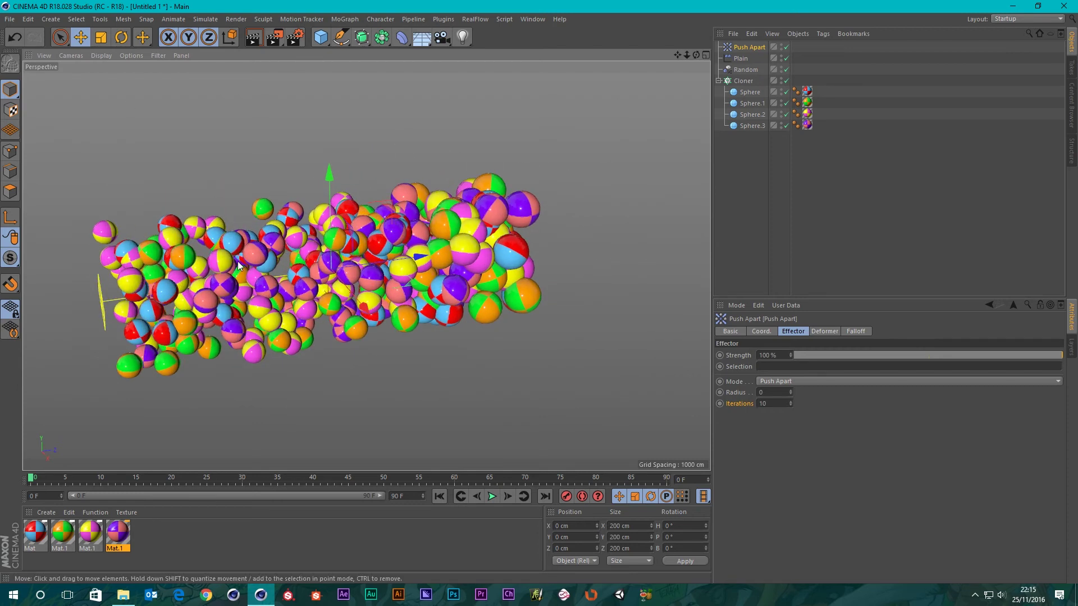
{"action": "middle_click_drag", "start_coordinate": [395, 229], "coordinate": [424, 210], "text": "alt"}
{"action": "left_click", "coordinate": [417, 43]}
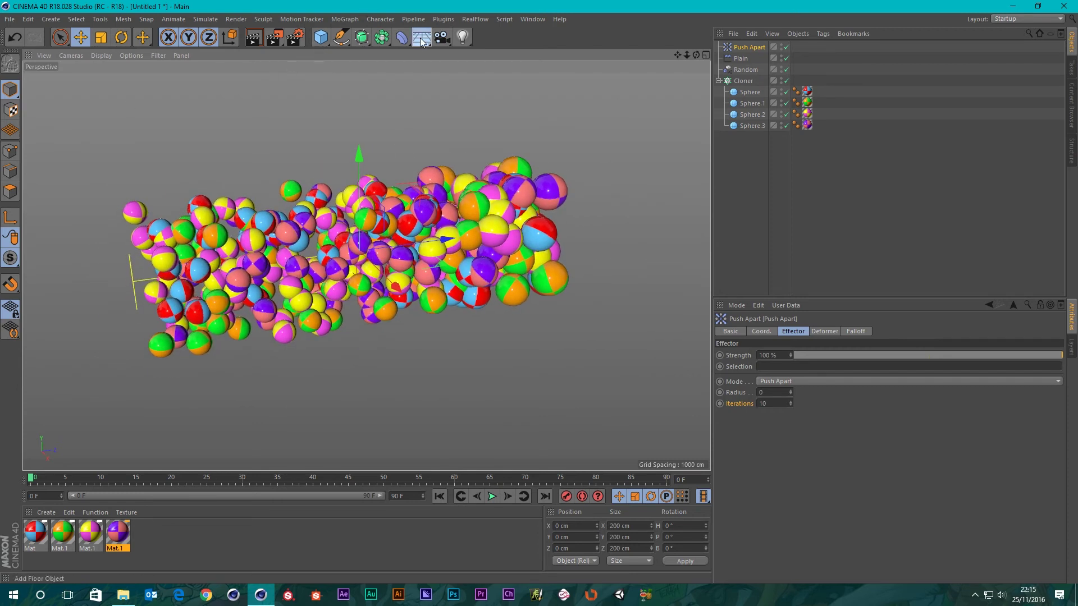
{"action": "left_click", "coordinate": [466, 52]}
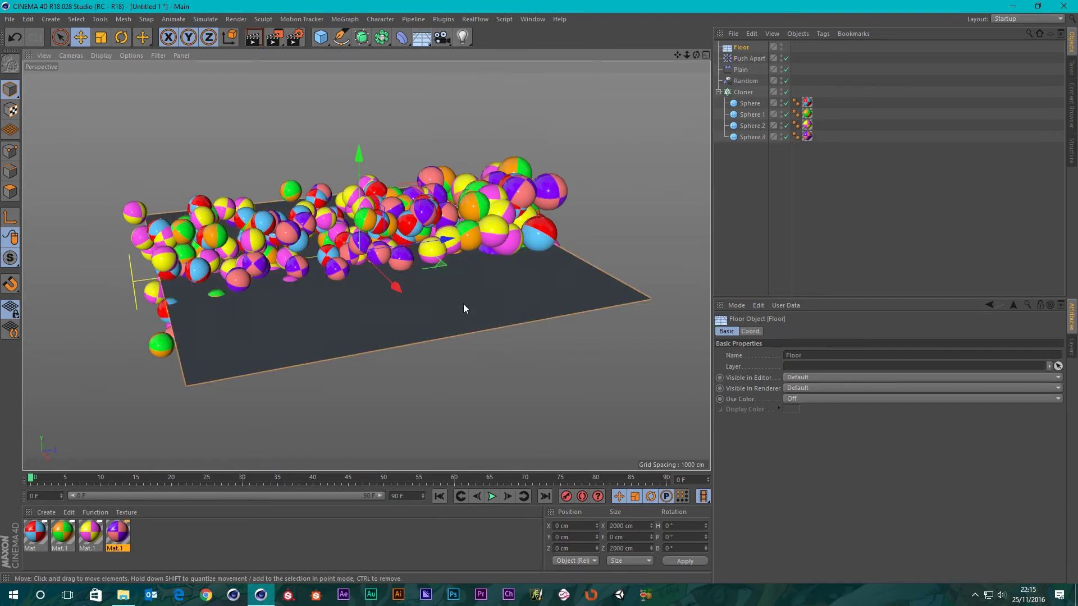
{"action": "left_click_drag", "start_coordinate": [359, 163], "coordinate": [392, 291]}
{"action": "scroll", "coordinate": [360, 294], "scroll_direction": "down", "scroll_amount": 4}
Add a Collider Body simulation tag to the Floor
{"action": "right_click", "coordinate": [742, 48]}
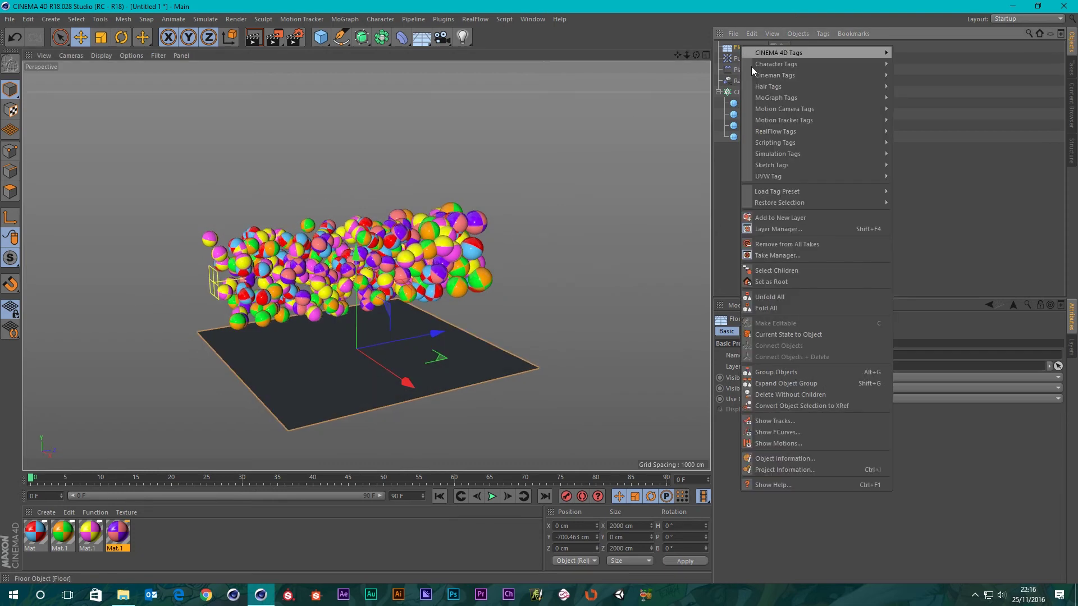
{"action": "mouse_move", "coordinate": [810, 153]}
{"action": "left_click", "coordinate": [936, 149]}
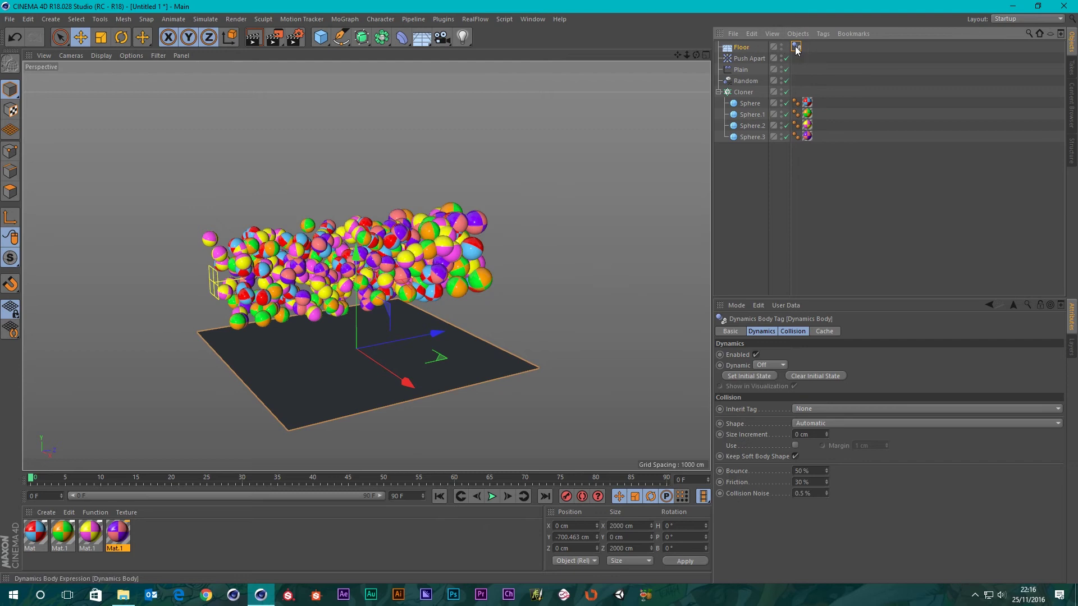
Add a Rigid Body simulation tag to the Cloner and set its collision Individual Elements to Top Level
{"action": "left_click", "coordinate": [742, 95]}
{"action": "right_click", "coordinate": [742, 94]}
{"action": "mouse_move", "coordinate": [851, 201]}
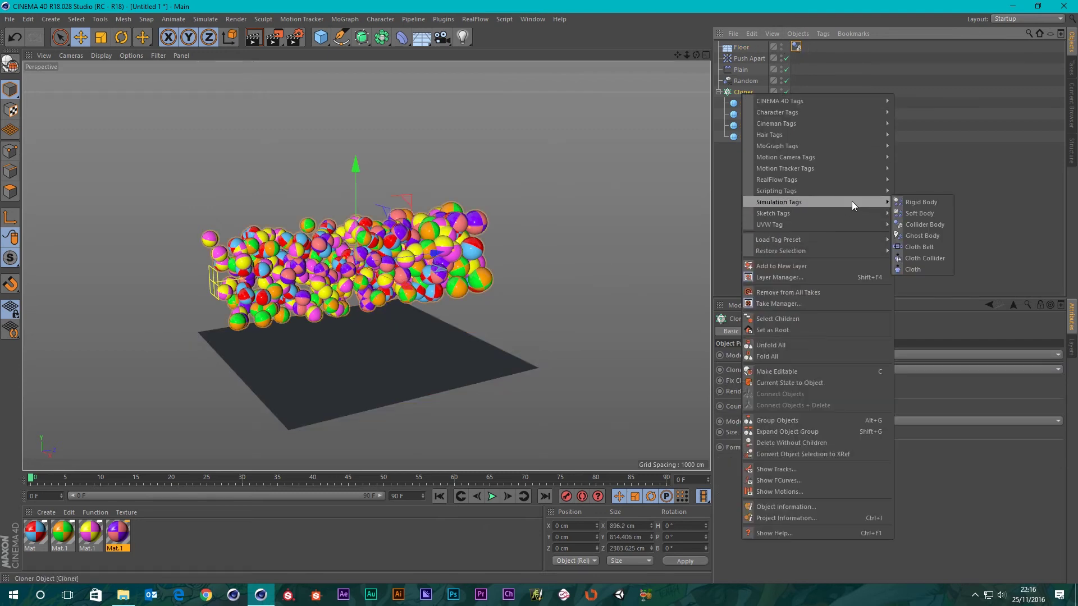
{"action": "left_click", "coordinate": [927, 202]}
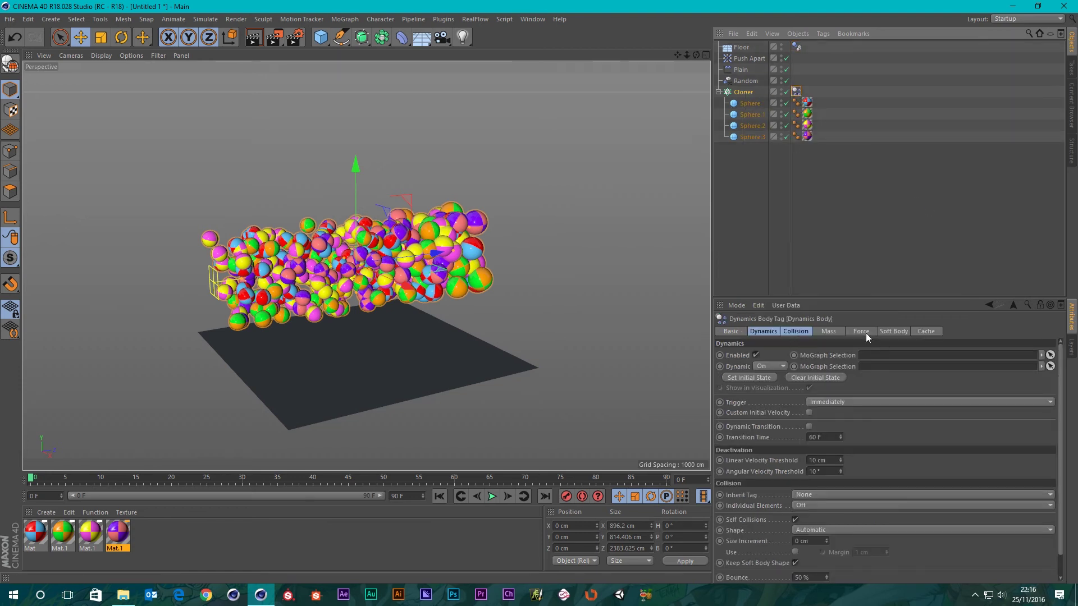
{"action": "left_click", "coordinate": [805, 331]}
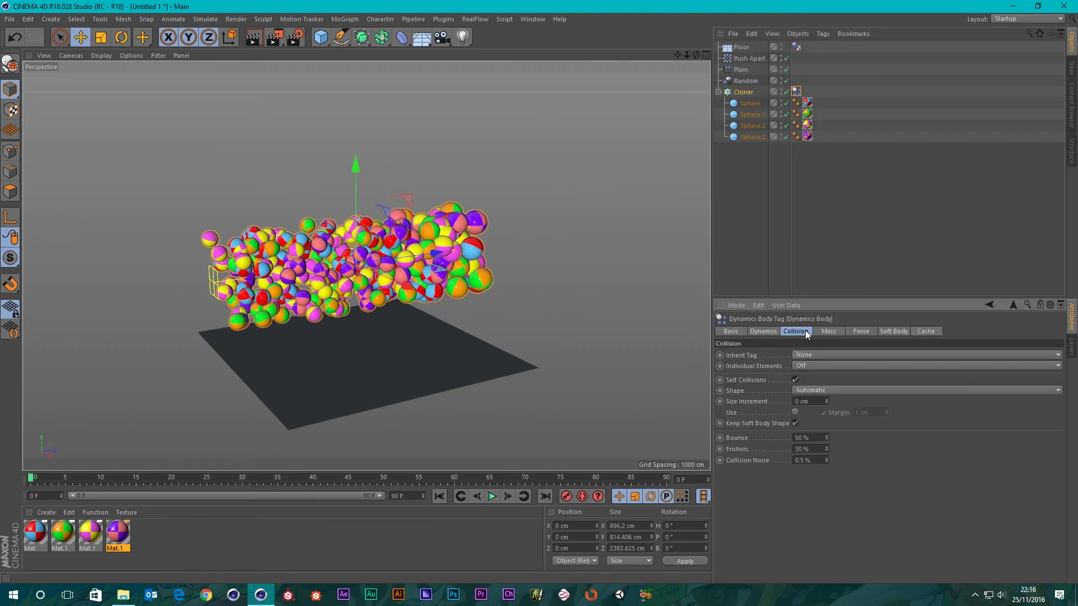
{"action": "left_click", "coordinate": [827, 366]}
{"action": "left_click", "coordinate": [810, 388]}
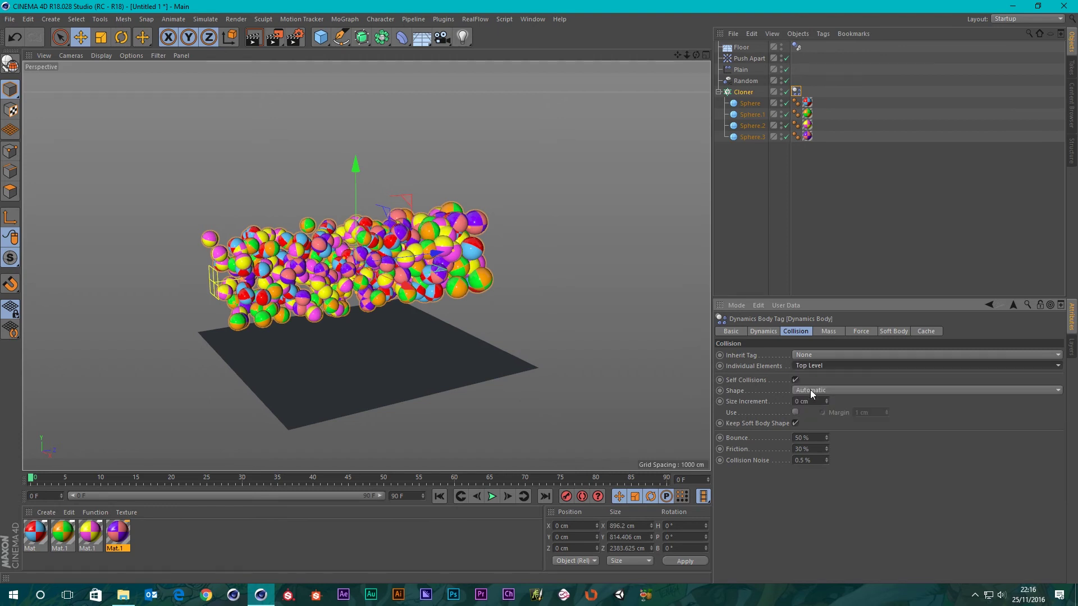
Play the dynamics simulation, rewind it to frame 0 and examine the spheres up close for overlaps
{"action": "left_click", "coordinate": [493, 496]}
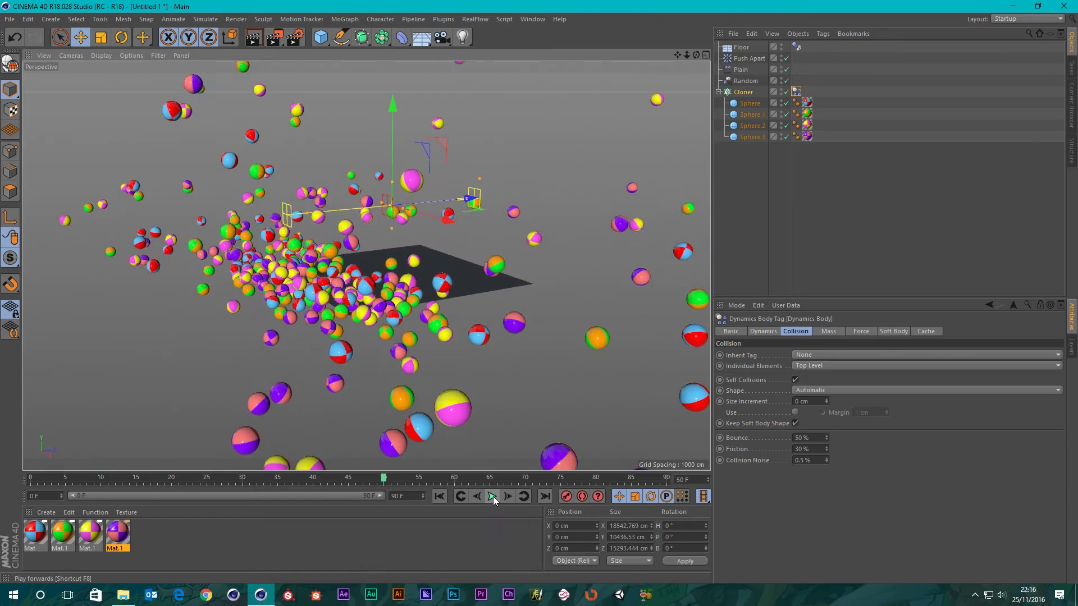
{"action": "left_click", "coordinate": [493, 496]}
{"action": "left_click", "coordinate": [440, 497]}
{"action": "scroll", "coordinate": [416, 176], "scroll_direction": "up", "scroll_amount": 10}
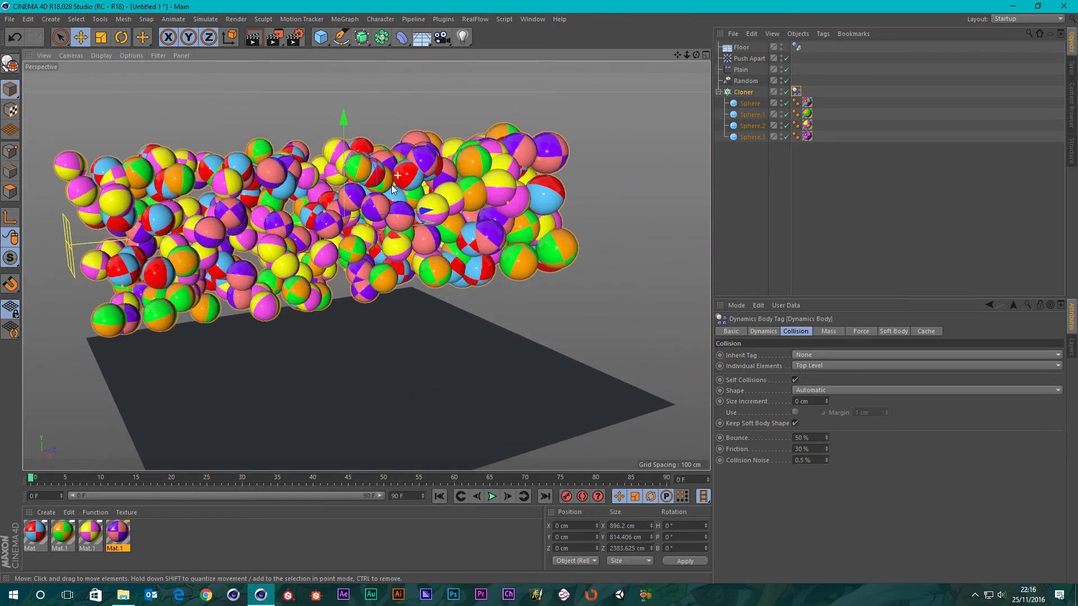
{"action": "scroll", "coordinate": [417, 176], "scroll_direction": "up", "scroll_amount": 8}
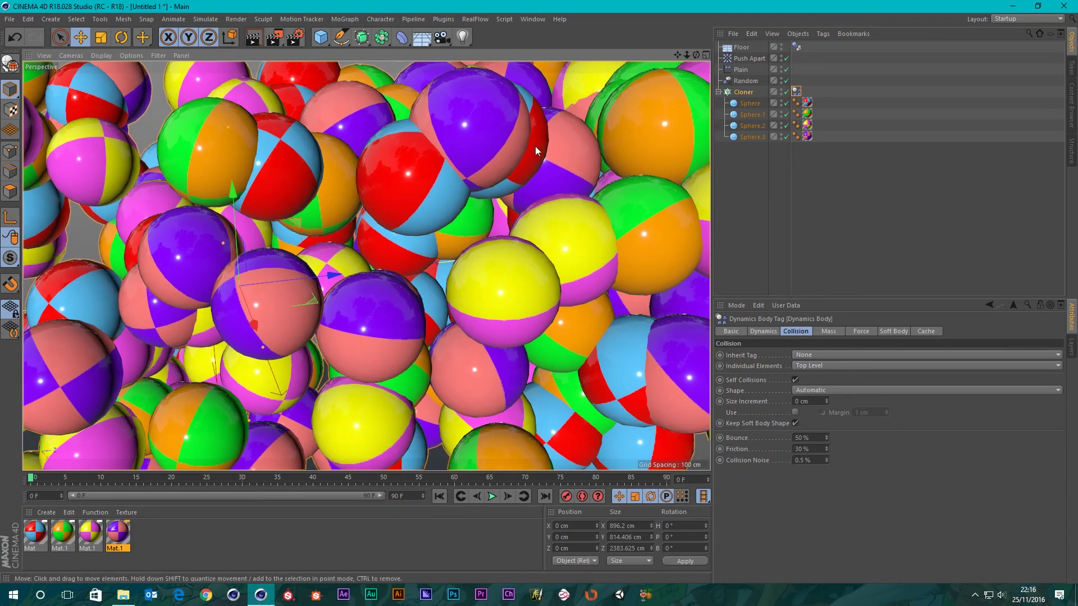
Replay the simulation in close-up to watch how the spheres separate, and return to the first frame
{"action": "left_click", "coordinate": [493, 496]}
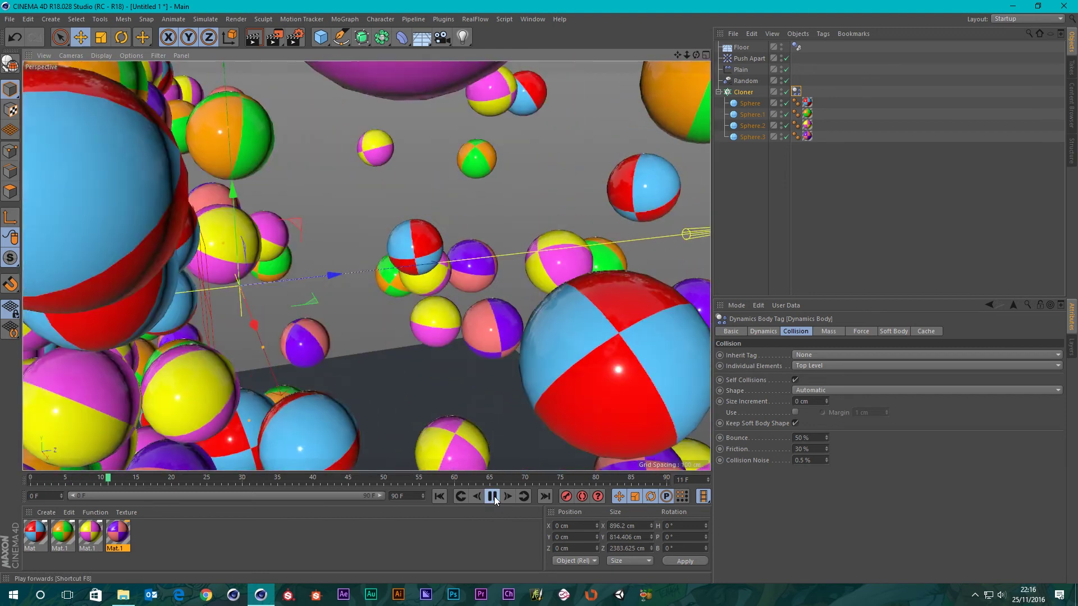
{"action": "left_click", "coordinate": [493, 496]}
{"action": "left_click", "coordinate": [440, 496]}
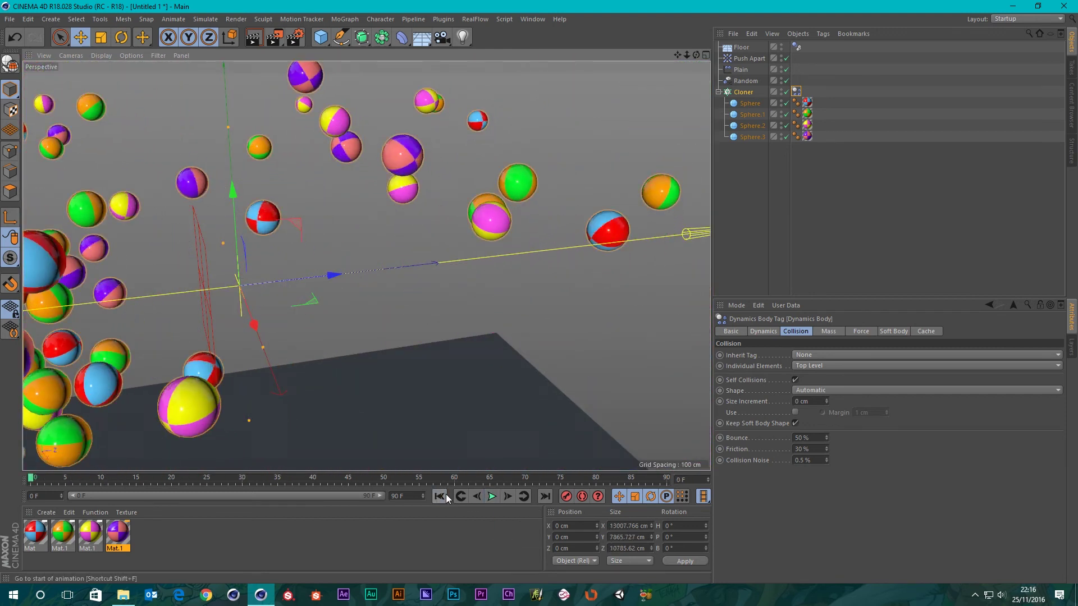
Set the Push Apart effector's radius to 100
{"action": "scroll", "coordinate": [403, 298], "scroll_direction": "down", "scroll_amount": 3}
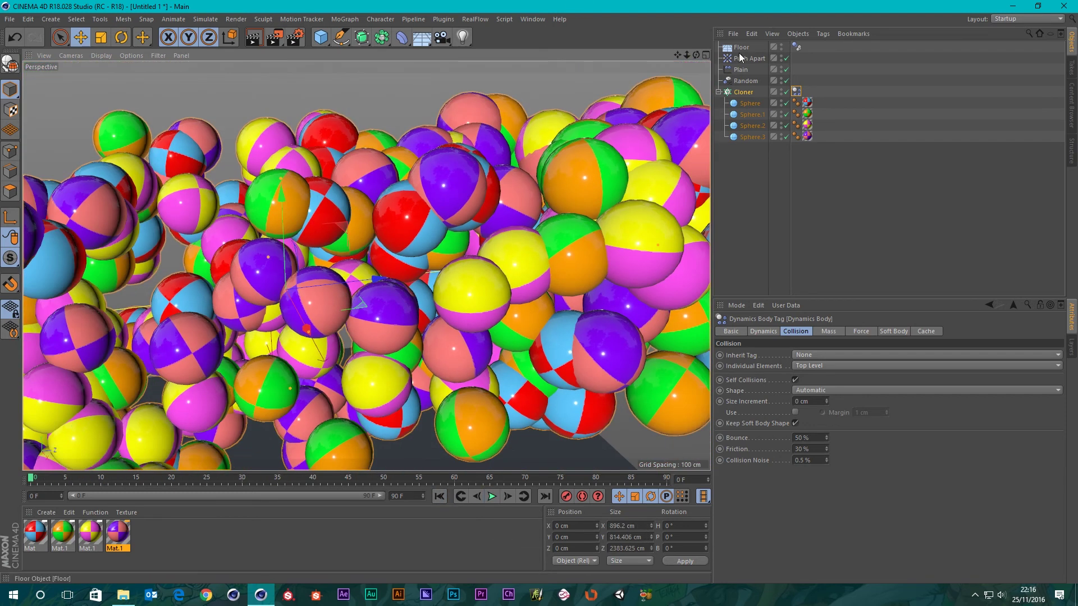
{"action": "left_click", "coordinate": [742, 58]}
{"action": "double_click", "coordinate": [785, 391]}
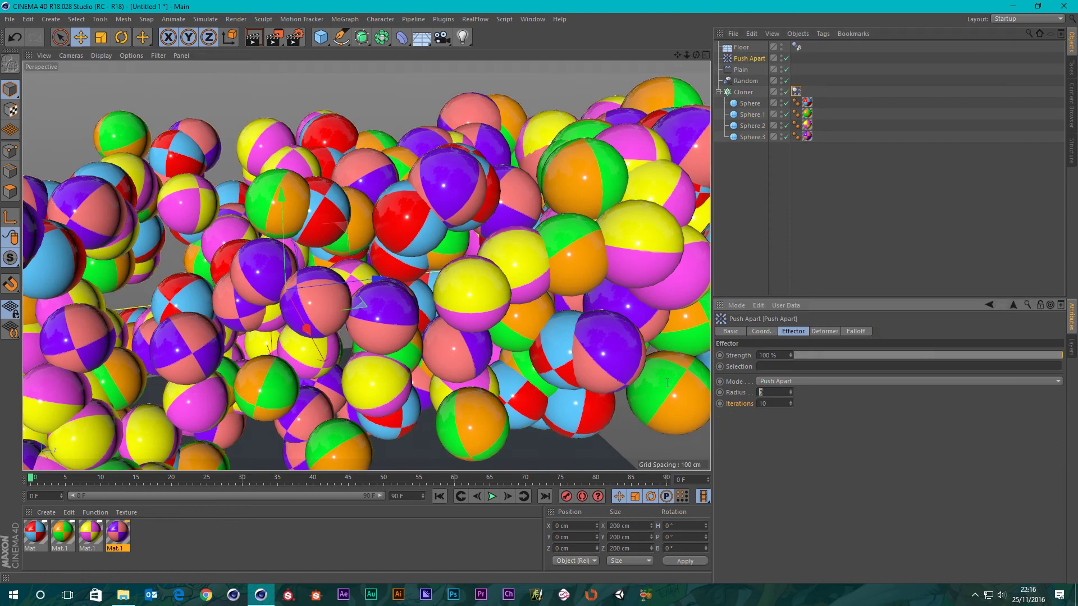
{"action": "type", "text": "100"}
{"action": "key", "text": "Return"}
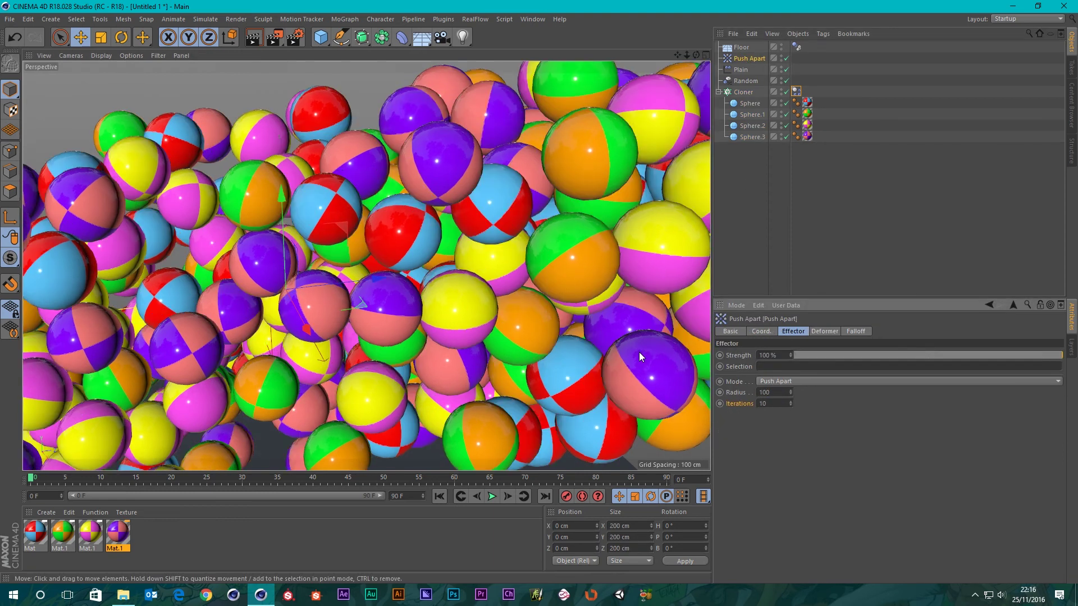
Play the simulation with the whole sphere group in view, stop it and rewind to frame 0
{"action": "scroll", "coordinate": [361, 265], "scroll_direction": "down", "scroll_amount": 5}
{"action": "left_click_drag", "start_coordinate": [437, 262], "coordinate": [453, 274], "text": "alt"}
{"action": "left_click", "coordinate": [492, 497]}
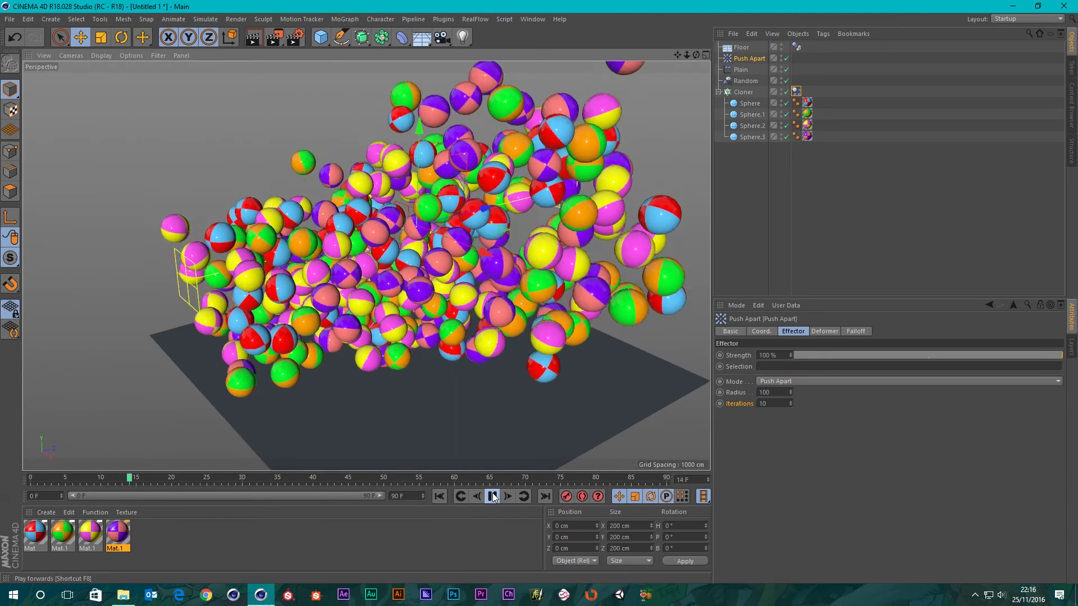
{"action": "left_click", "coordinate": [493, 496]}
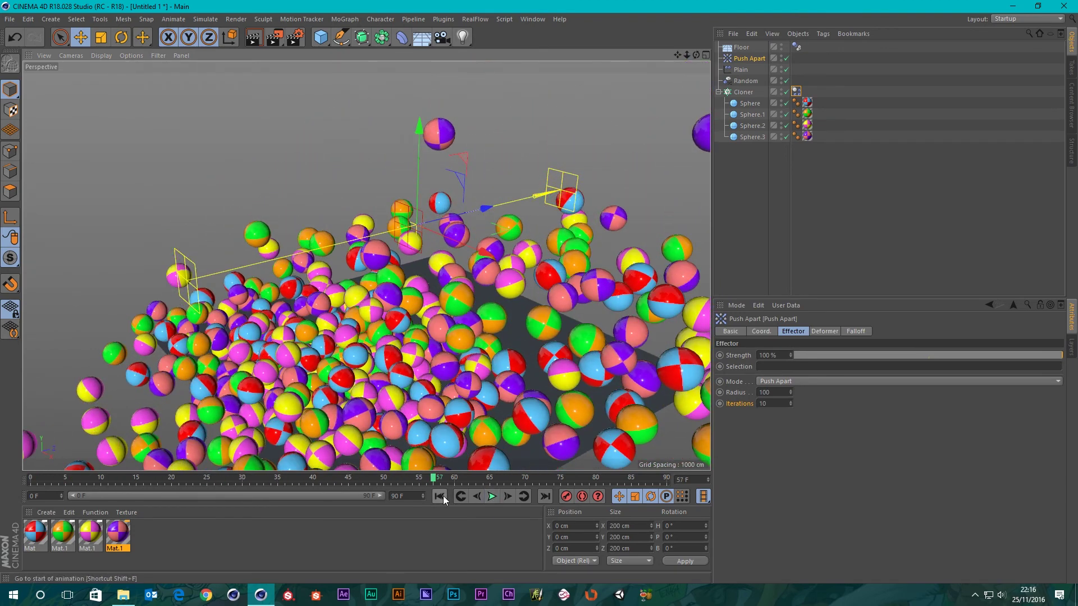
{"action": "left_click", "coordinate": [440, 496]}
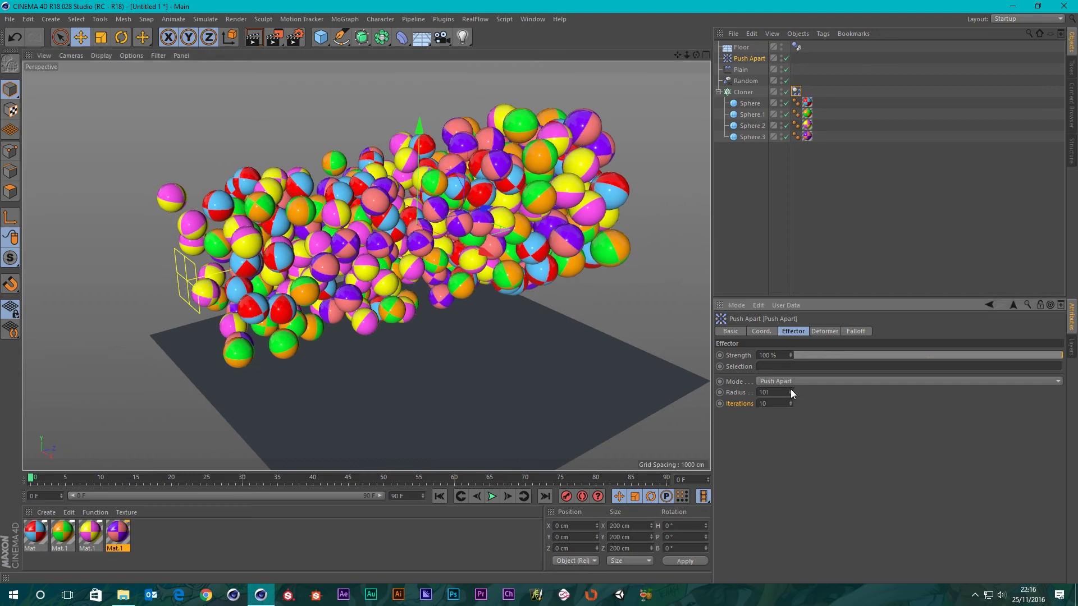
Increase the Push Apart effector's radius to 111 and run the simulation, stopping at frame 64
{"action": "left_click_drag", "start_coordinate": [790, 392], "coordinate": [792, 384]}
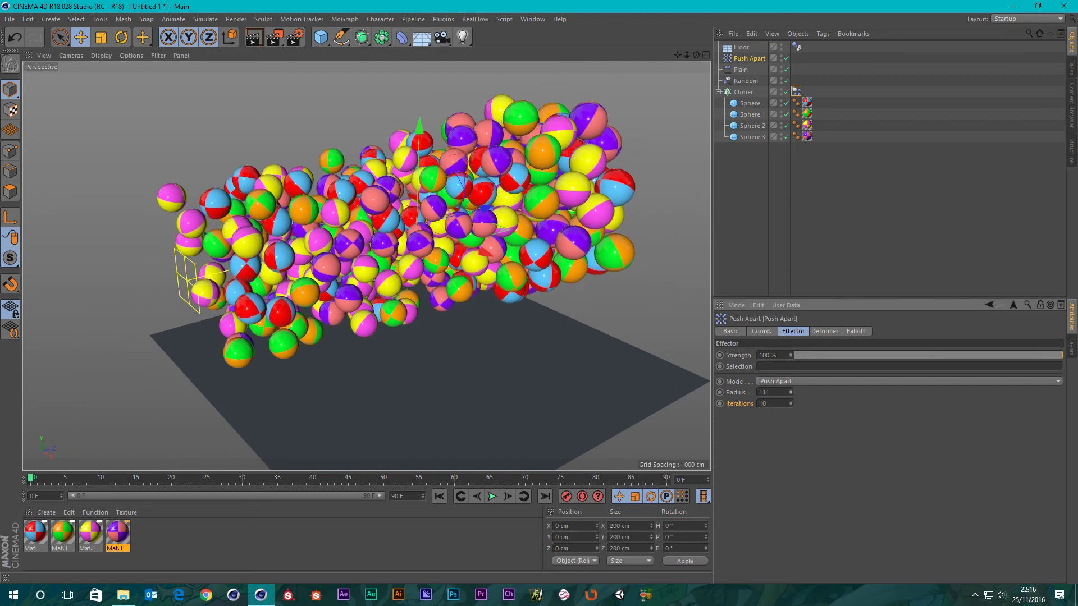
{"action": "left_click", "coordinate": [491, 496]}
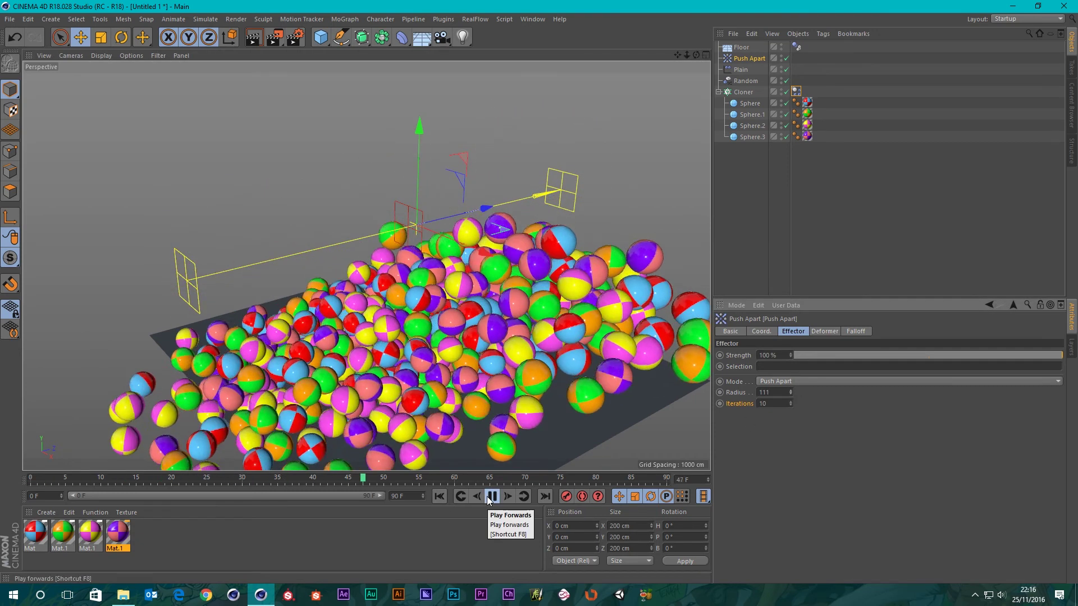
{"action": "scroll", "coordinate": [466, 377], "scroll_direction": "down", "scroll_amount": 3}
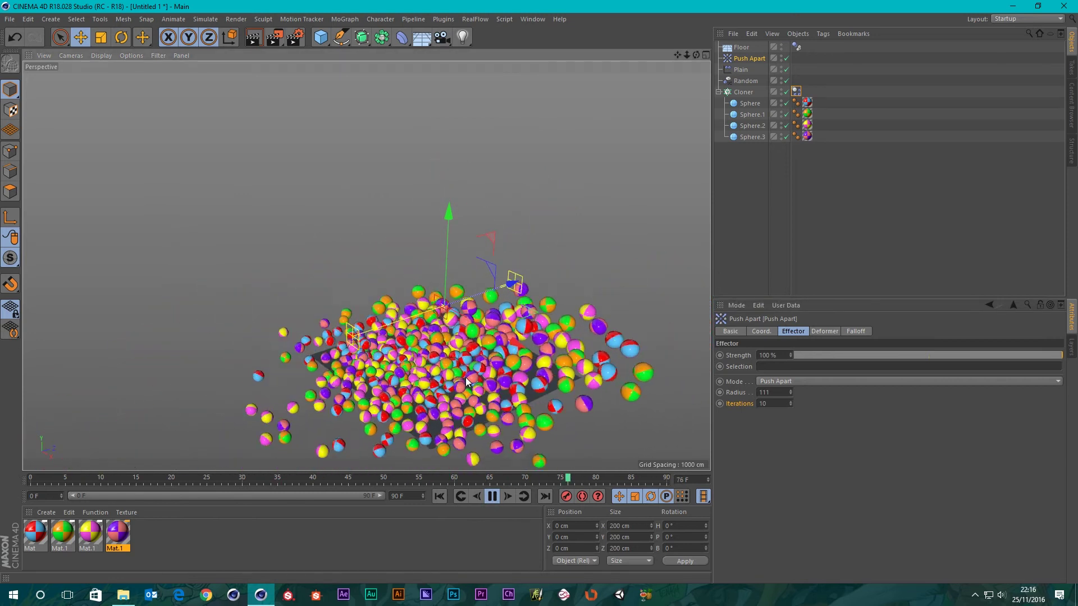
{"action": "middle_click_drag", "start_coordinate": [466, 378], "coordinate": [402, 288], "text": "alt"}
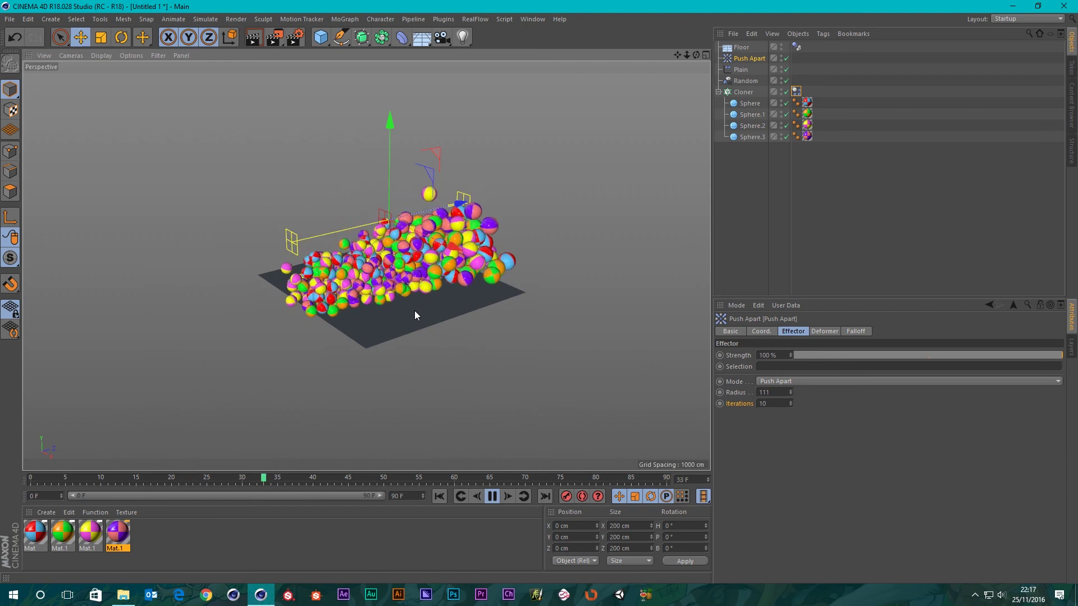
{"action": "left_click", "coordinate": [492, 496]}
Inspect the fallen spheres on and around the floor from several angles and distances
{"action": "scroll", "coordinate": [370, 283], "scroll_direction": "up", "scroll_amount": 5}
{"action": "scroll", "coordinate": [388, 279], "scroll_direction": "up", "scroll_amount": 3}
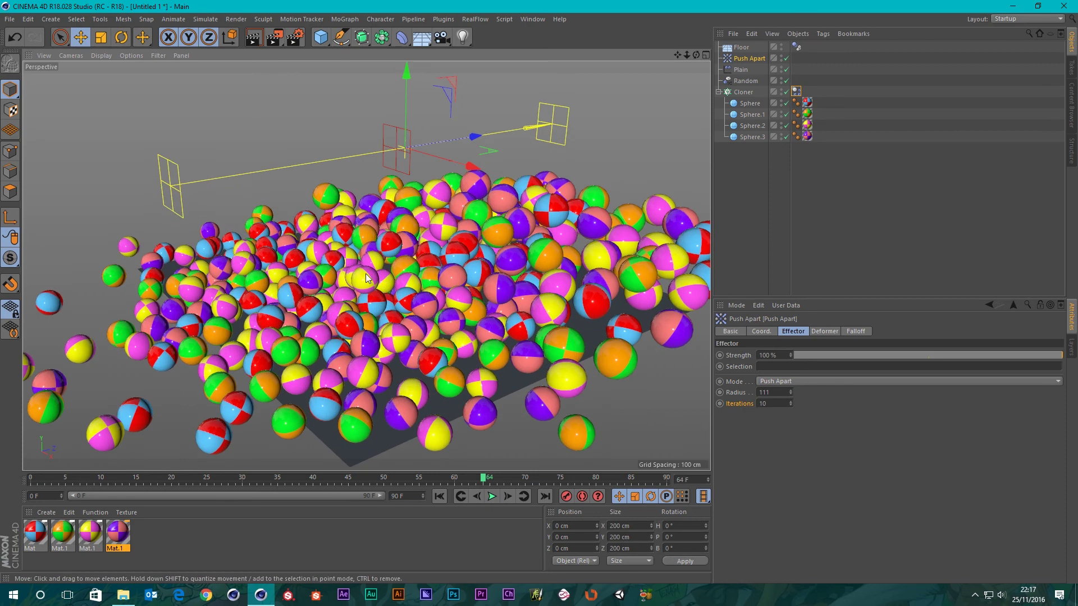
{"action": "left_click_drag", "start_coordinate": [389, 279], "coordinate": [506, 257], "text": "alt"}
{"action": "scroll", "coordinate": [297, 320], "scroll_direction": "up", "scroll_amount": 3}
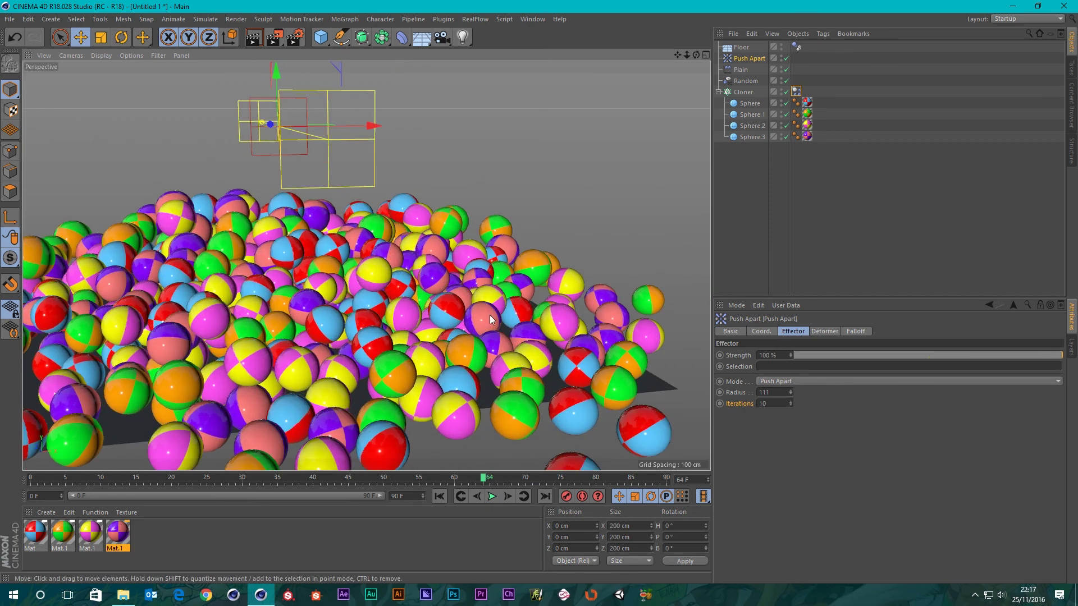
{"action": "left_click_drag", "start_coordinate": [490, 315], "coordinate": [463, 339], "text": "alt"}
{"action": "scroll", "coordinate": [470, 321], "scroll_direction": "down", "scroll_amount": 3}
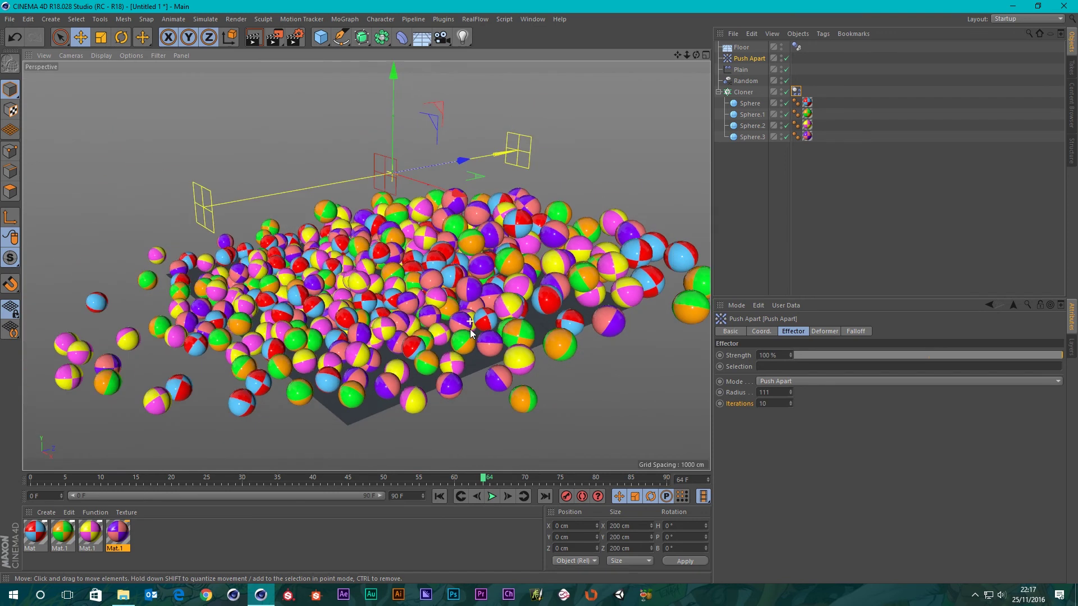
{"action": "scroll", "coordinate": [465, 317], "scroll_direction": "up", "scroll_amount": 2}
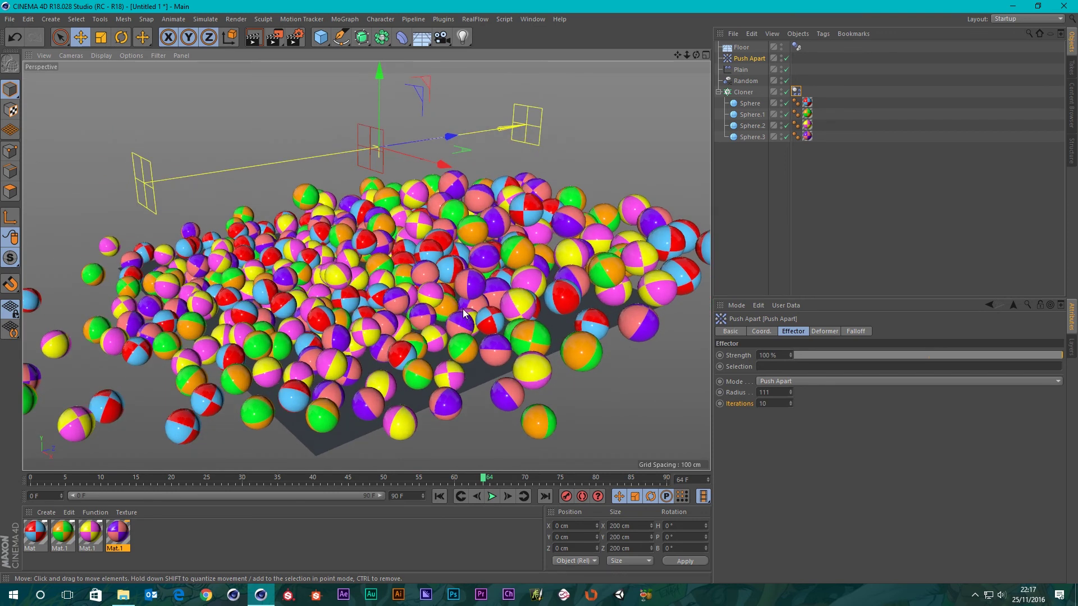